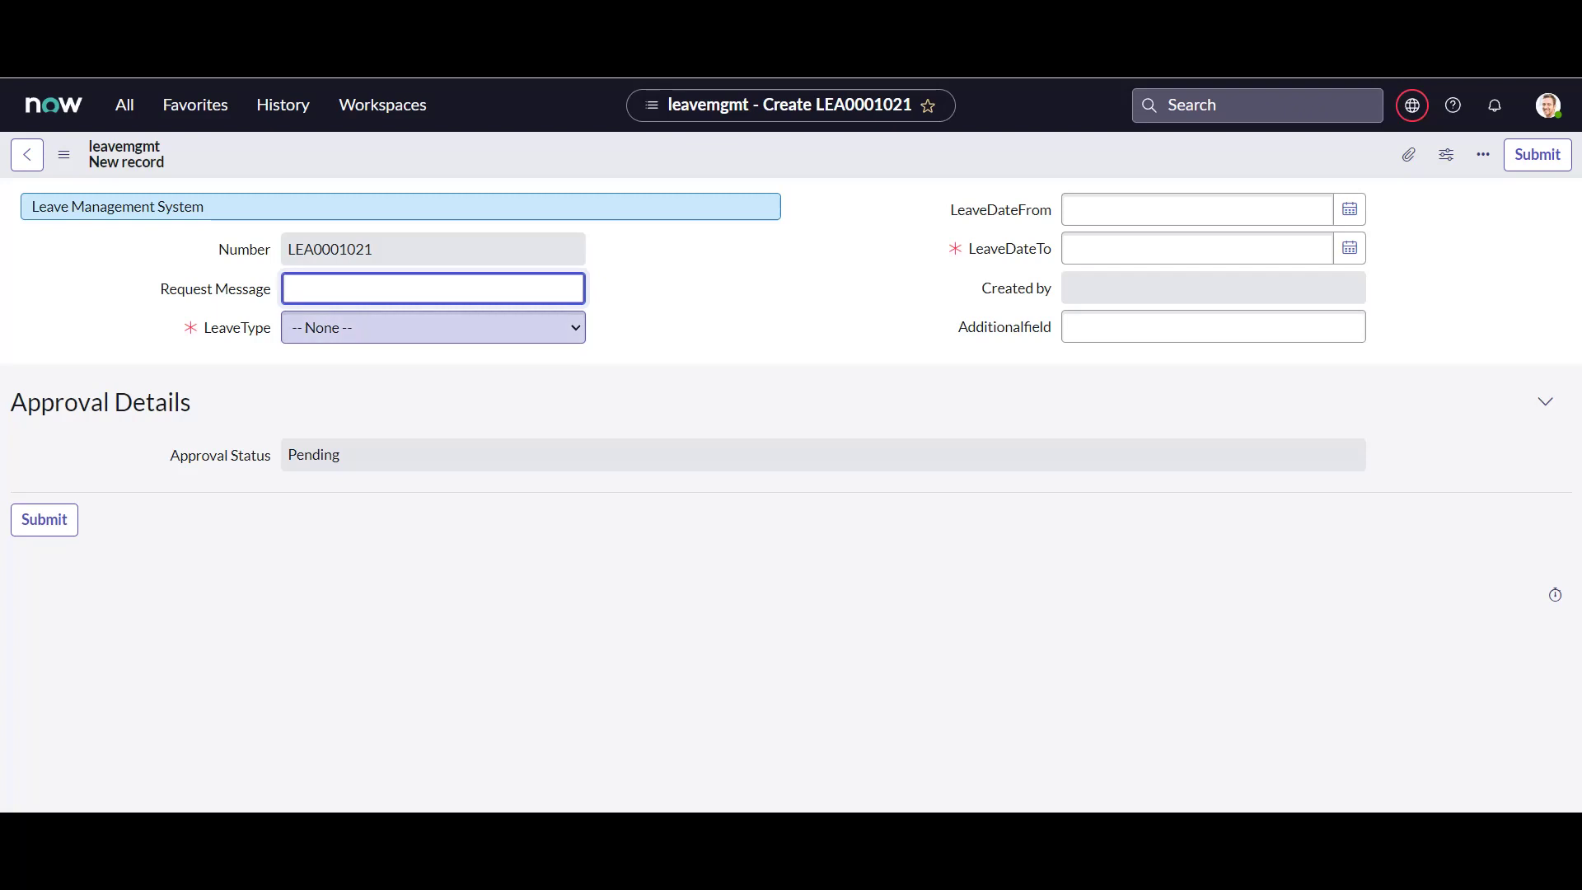
Try Sick Leave and Annual Leave as the LeaveType on the new leave record
left_click(433, 327)
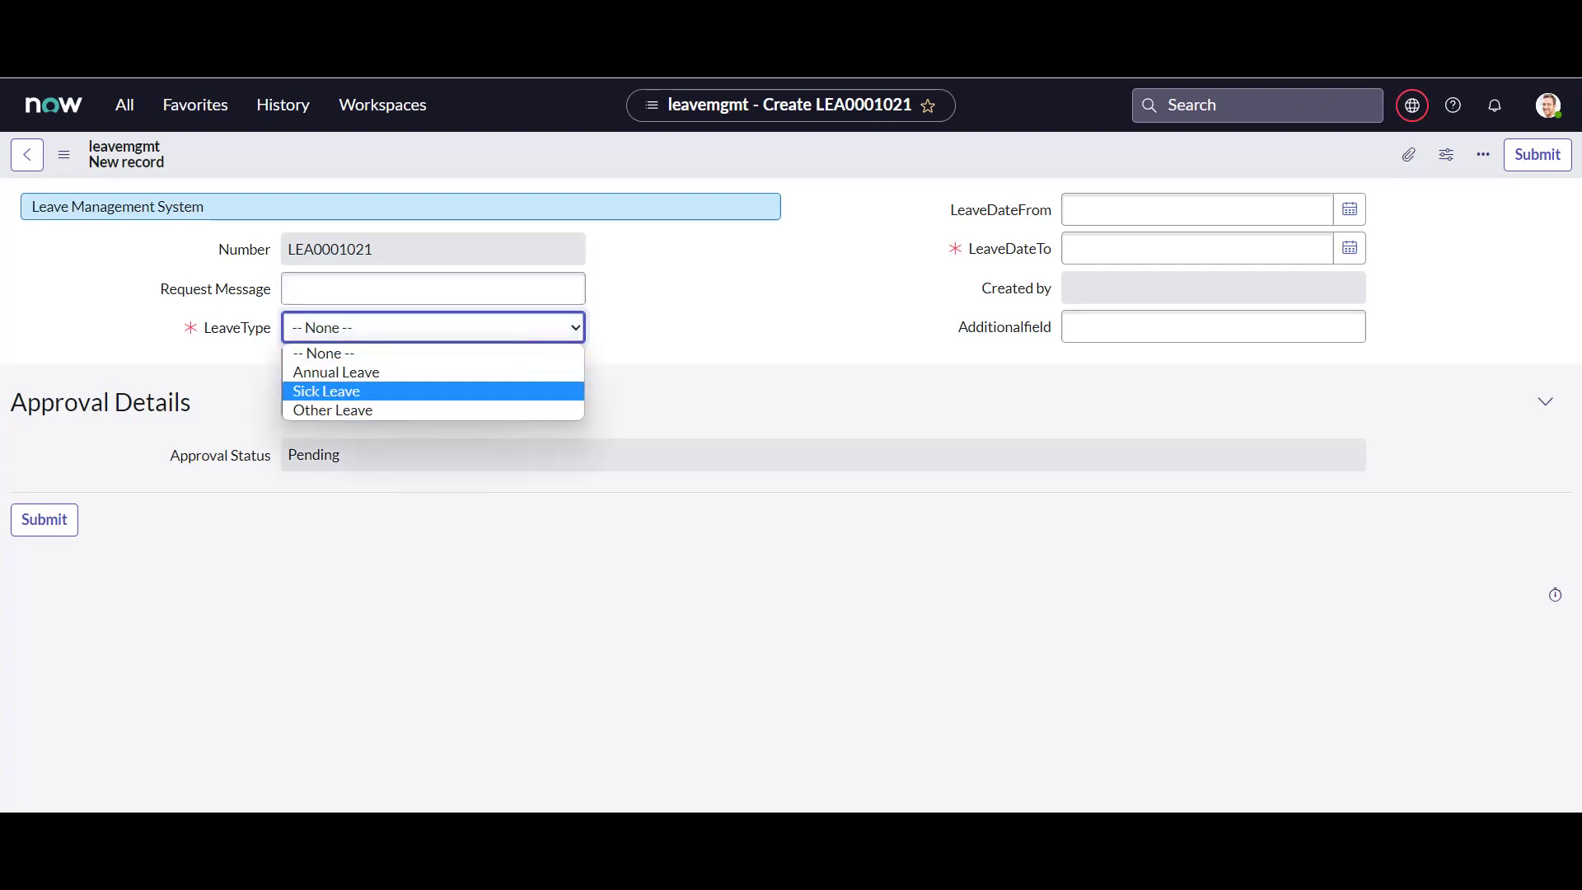
left_click(432, 392)
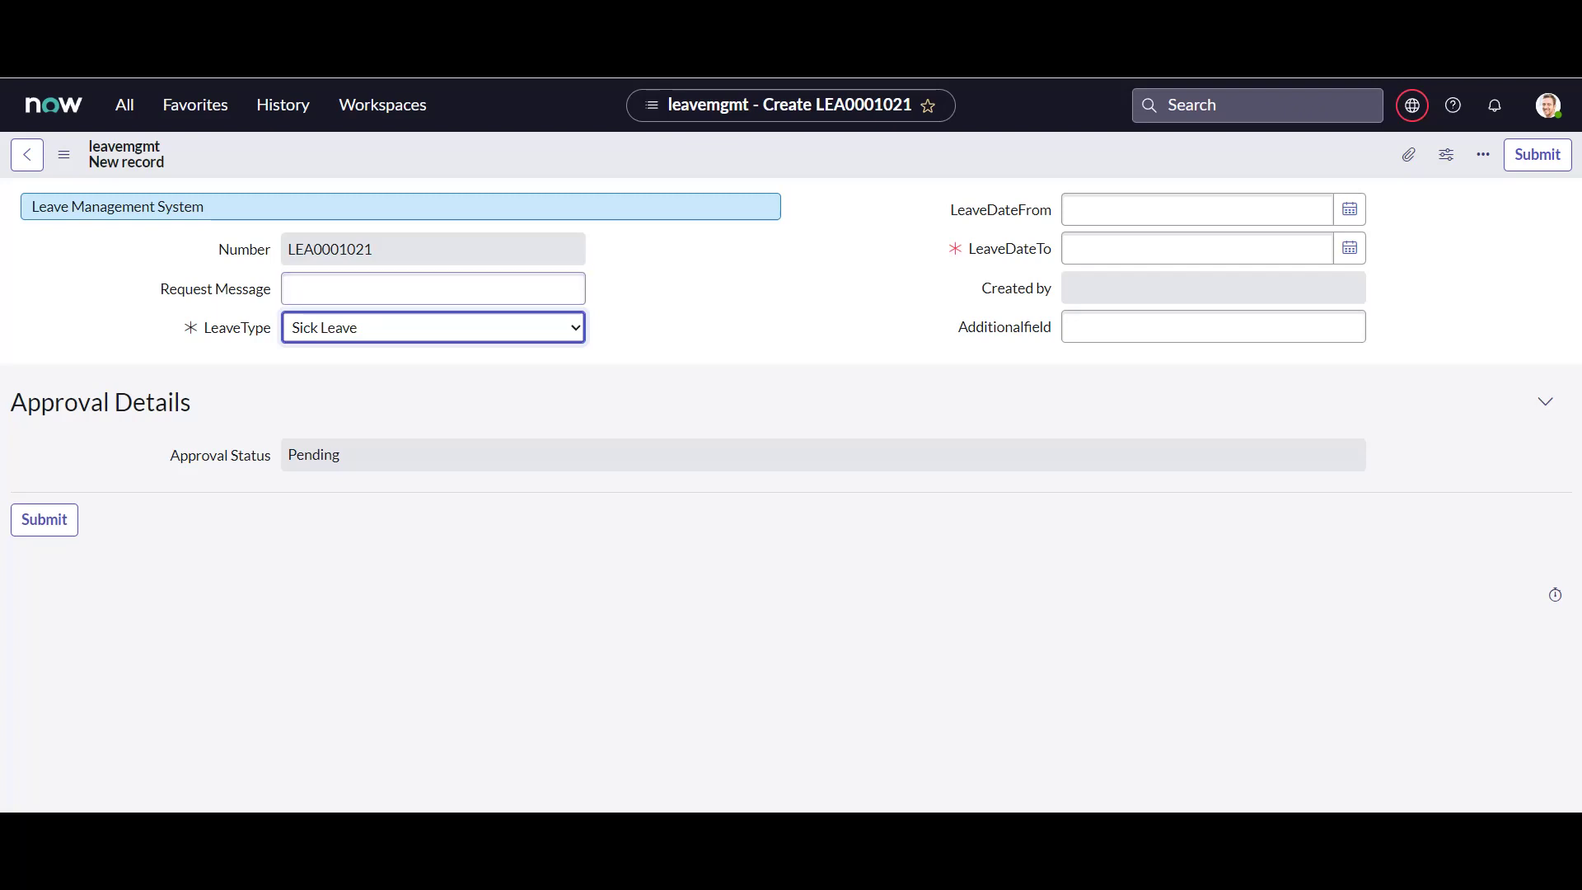
left_click(433, 328)
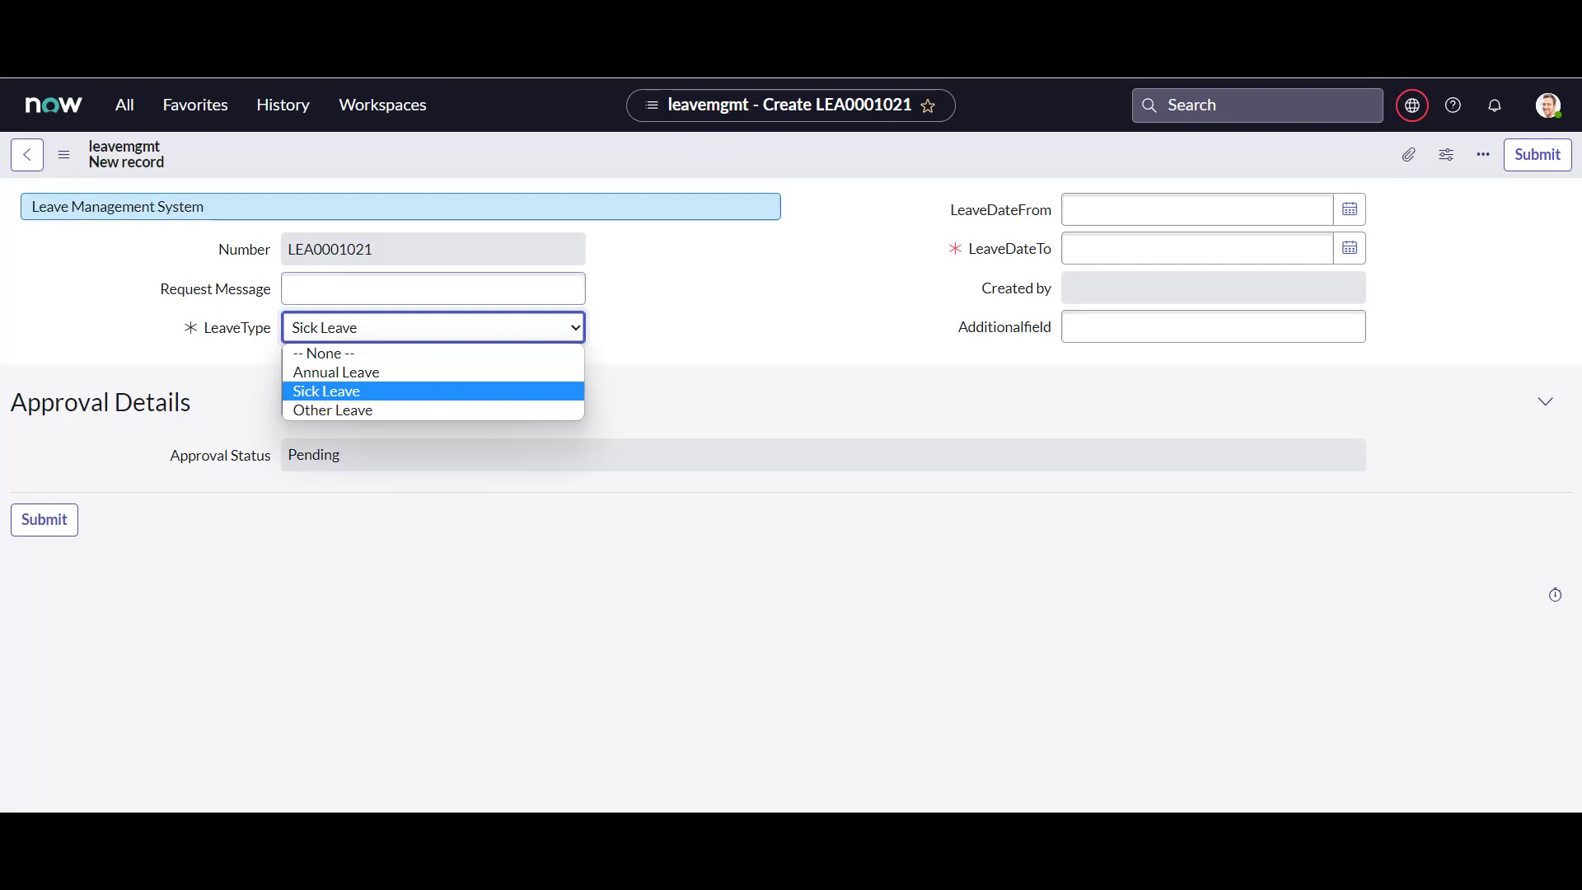
key("Return")
key("Tab")
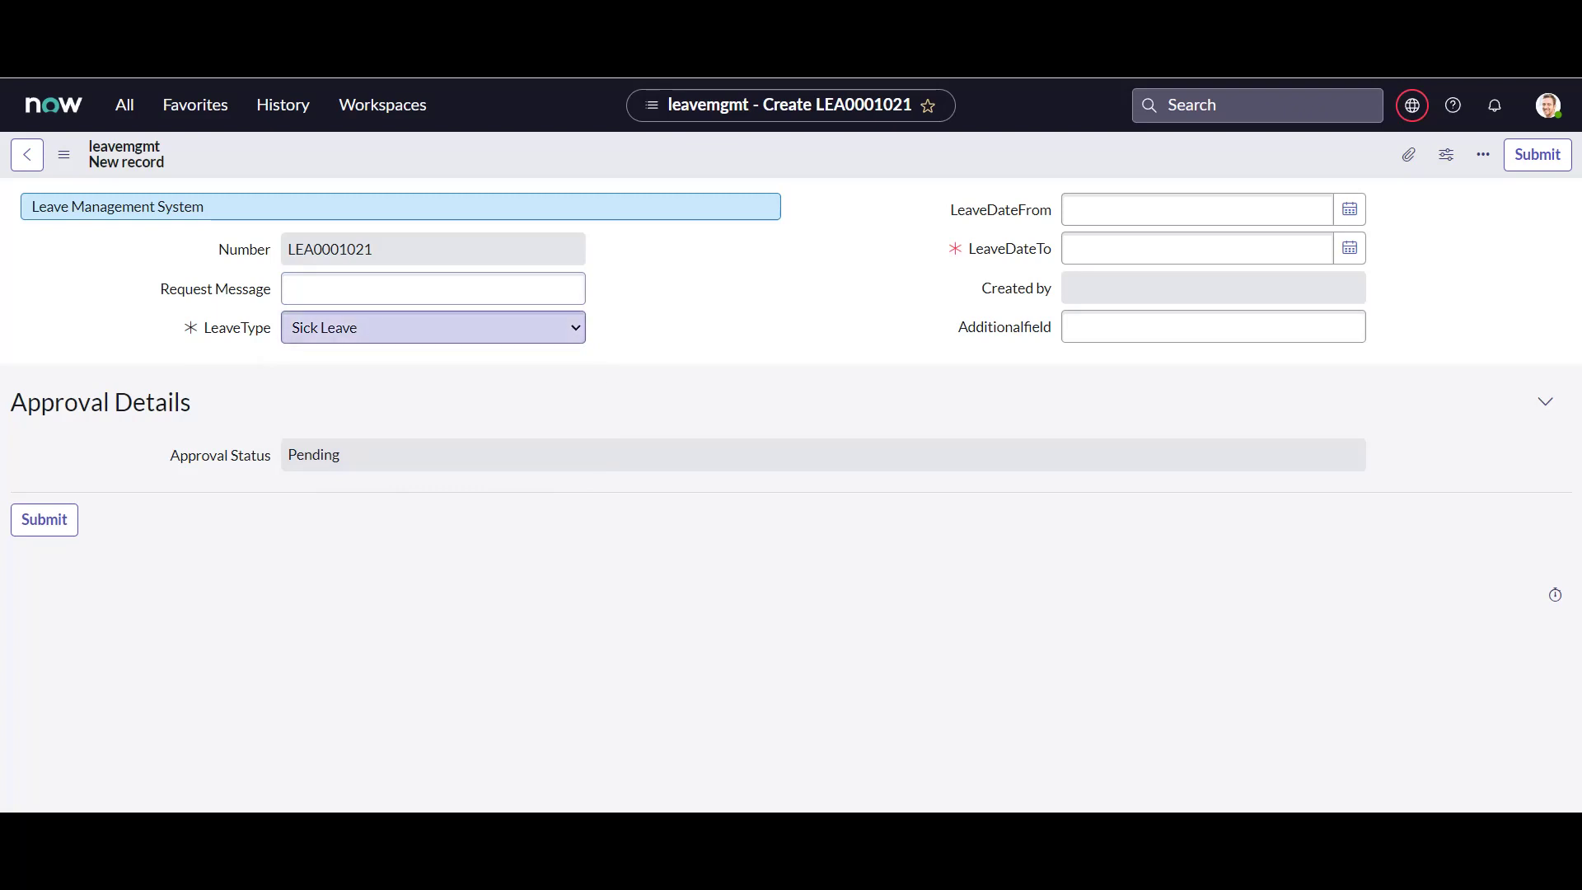
left_click(433, 328)
left_click(433, 392)
left_click(433, 328)
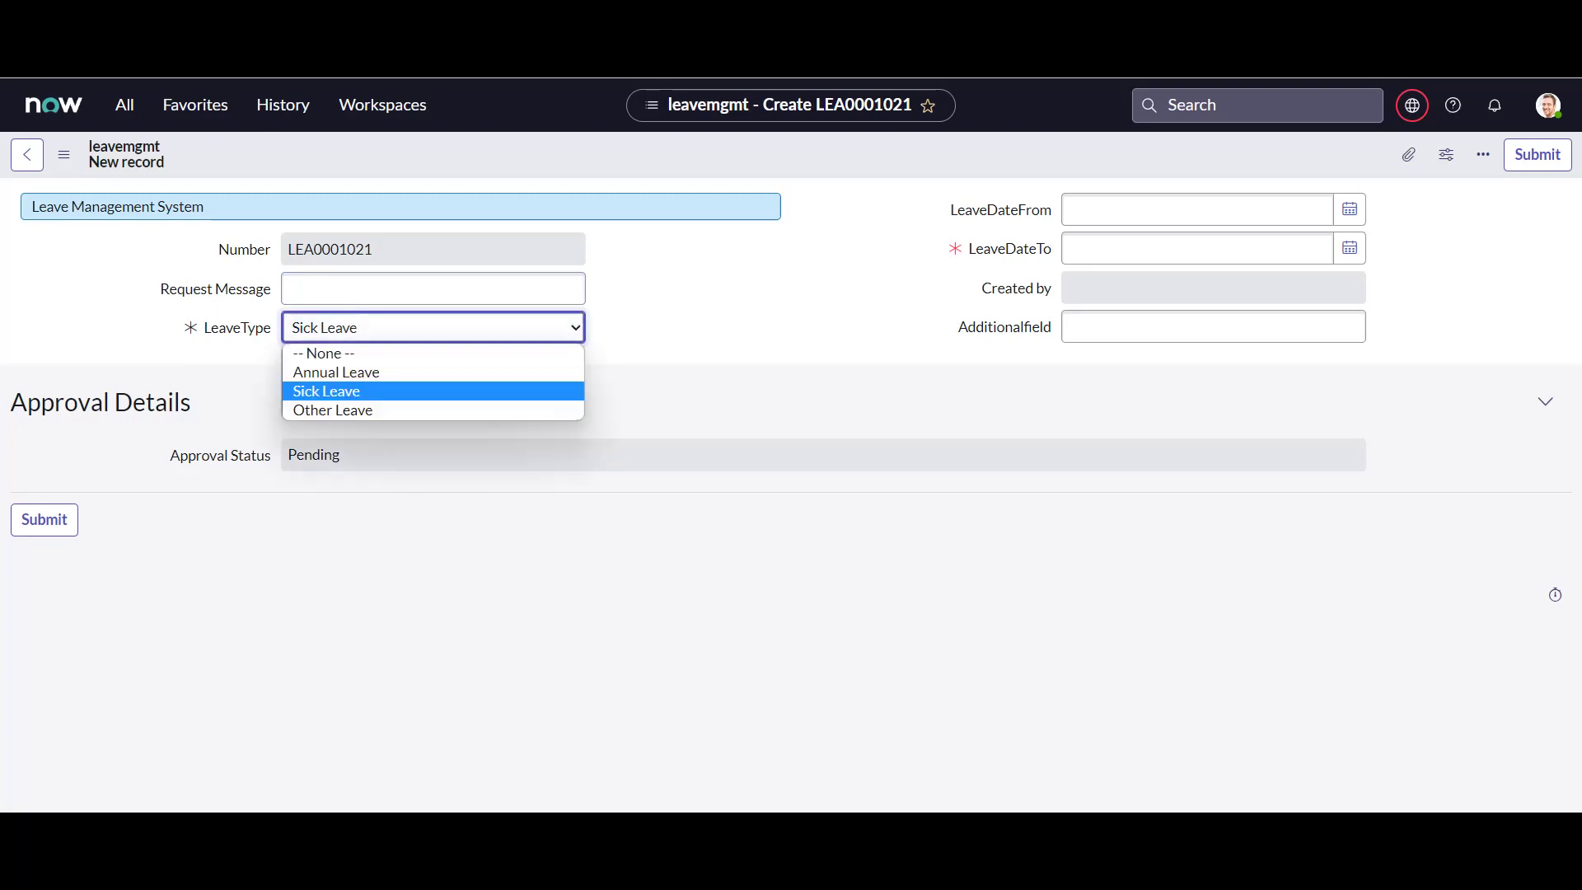
key("Return")
key("Tab")
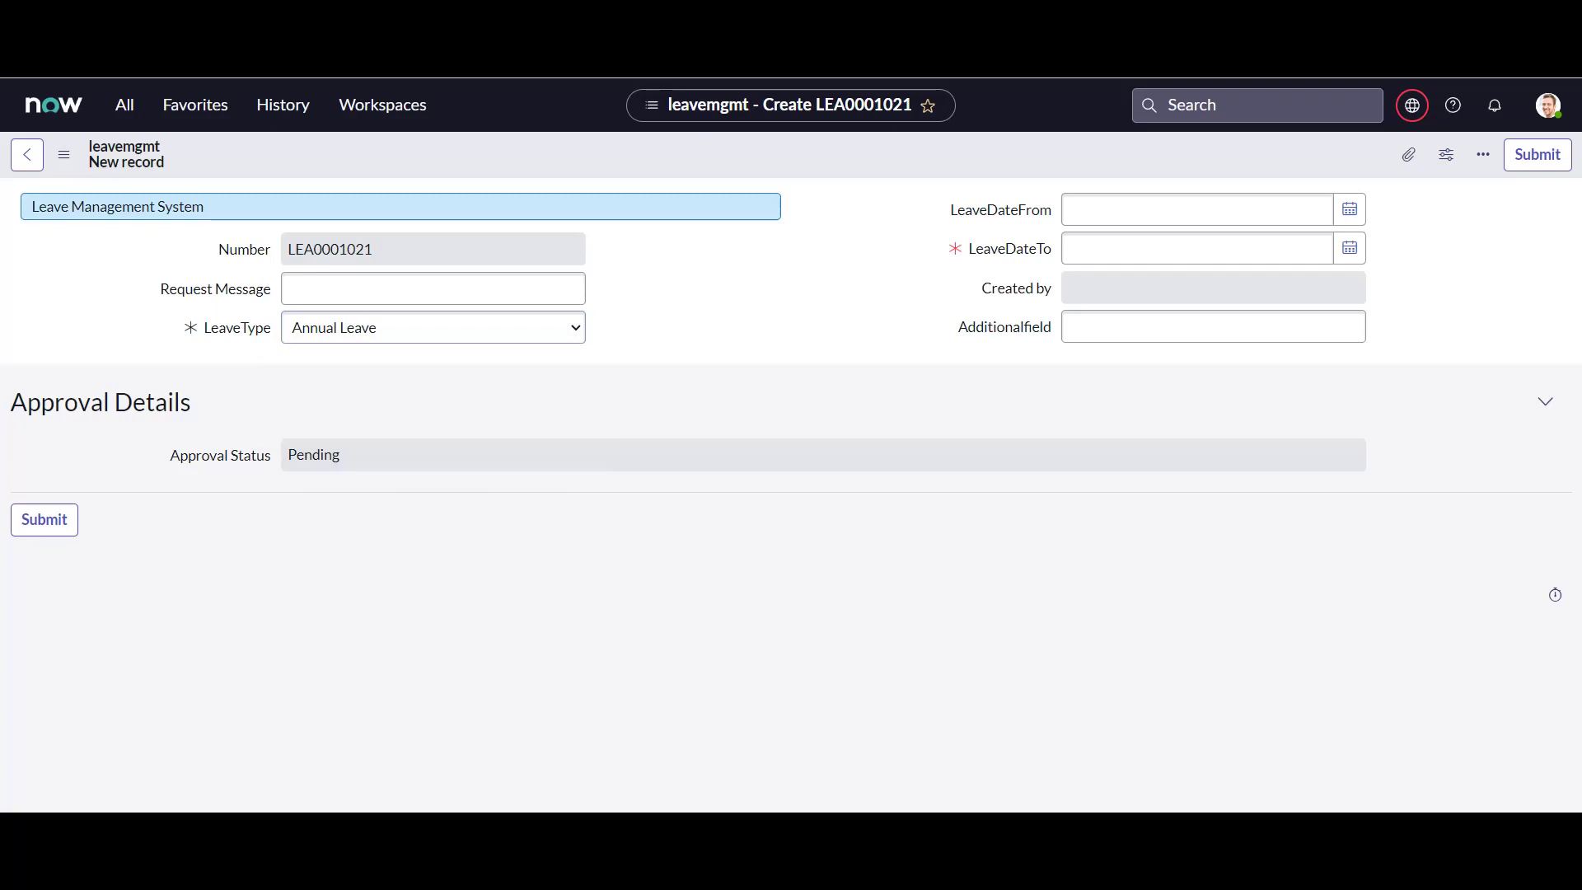
Open the leavemgmt form in Form Design
right_click(486, 165)
mouse_move(561, 208)
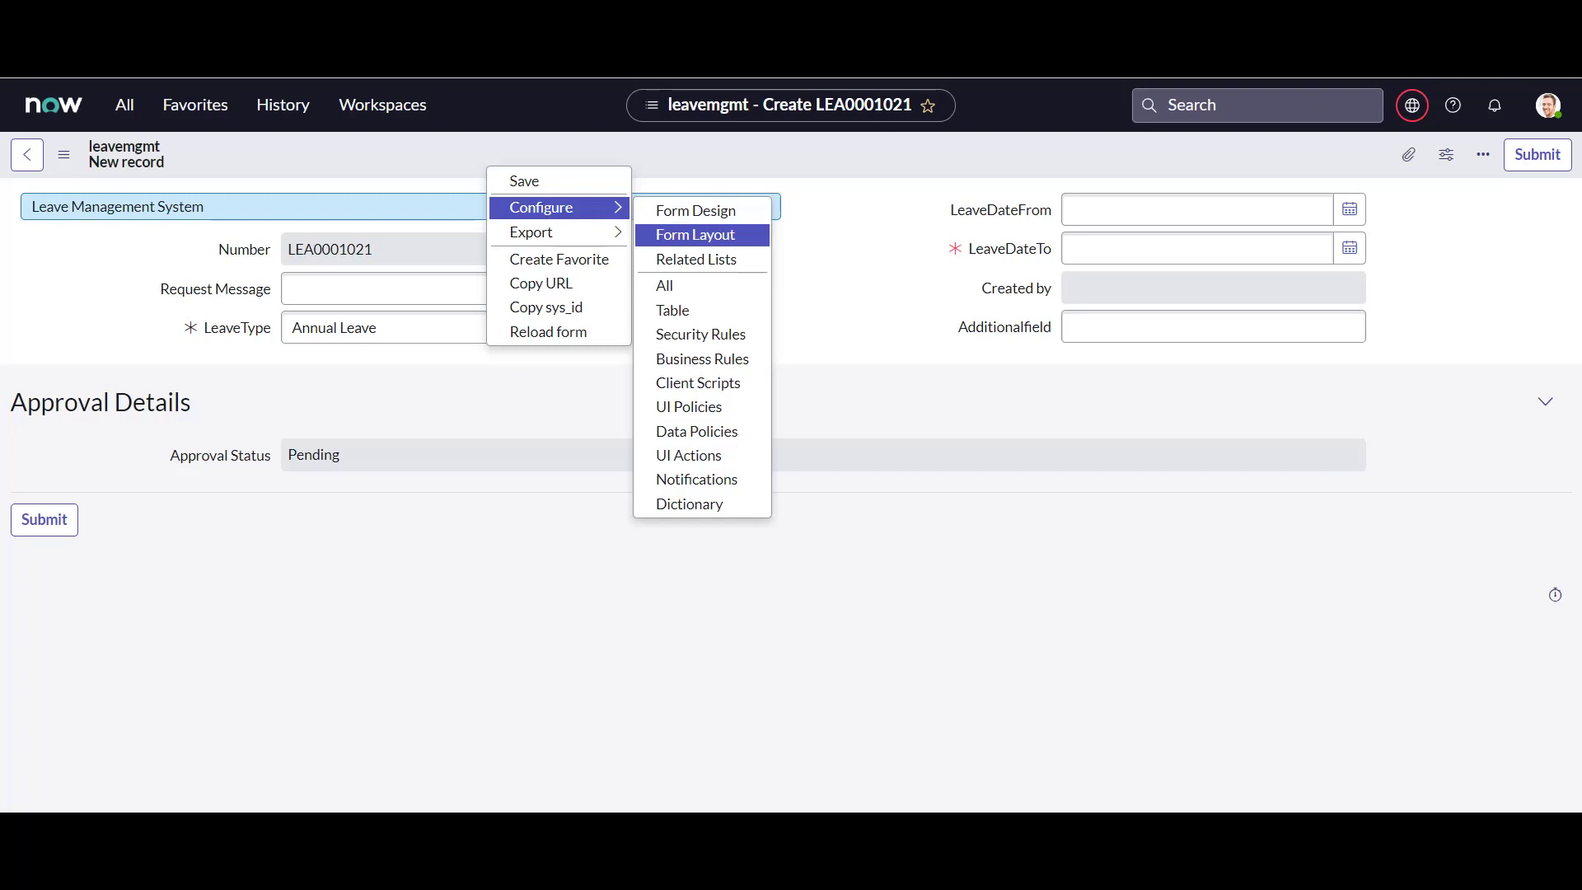
left_click(696, 211)
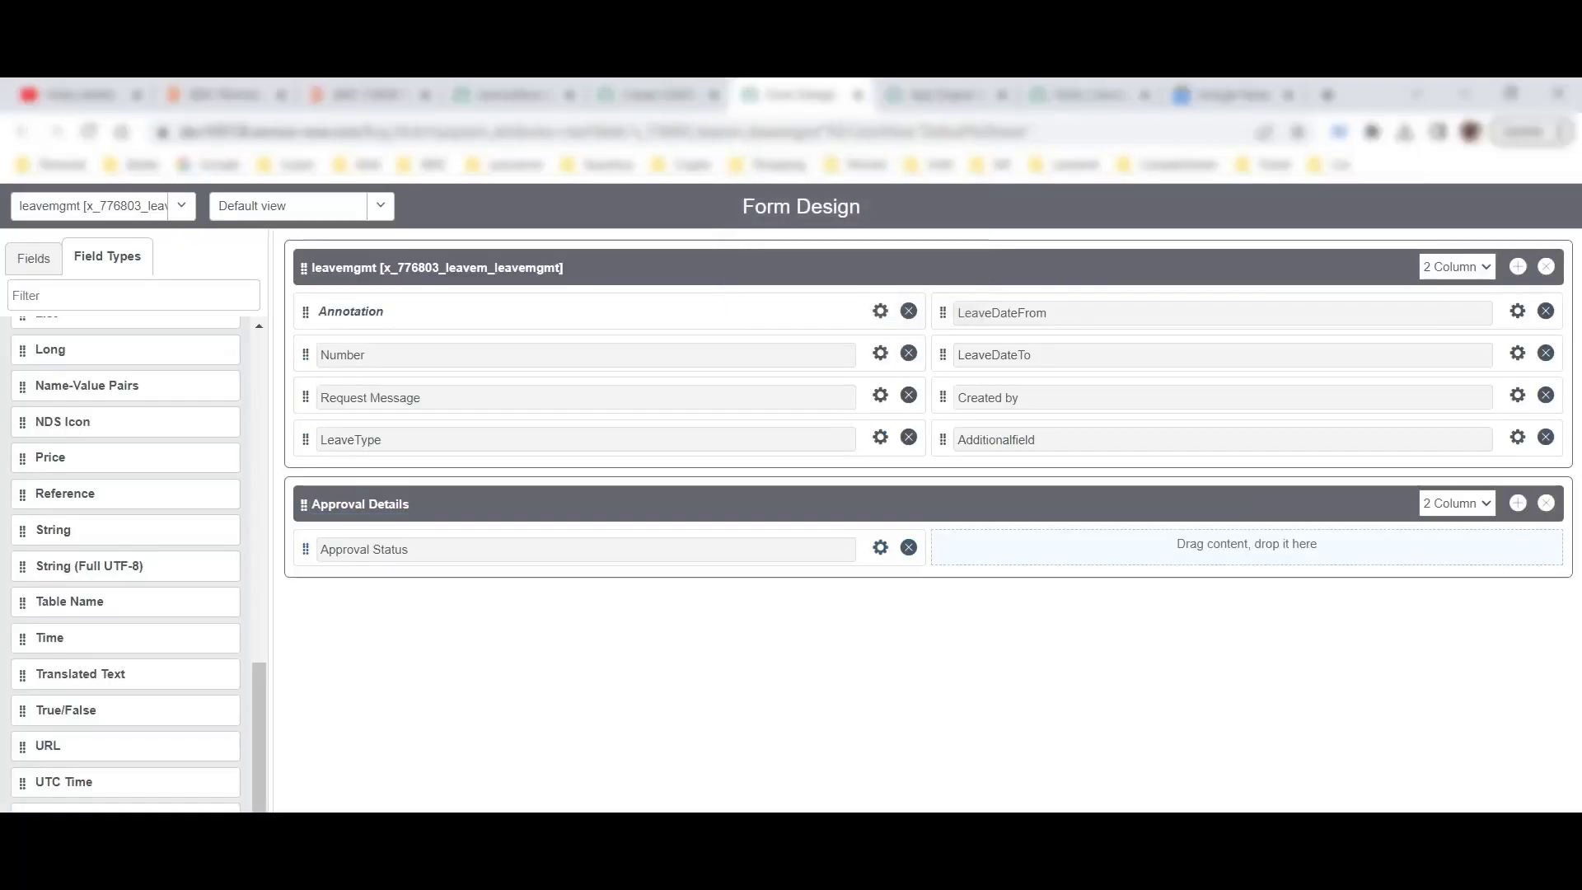
Find the File Attachment field type and add it below LeaveType in the leavemgmt section
left_click(33, 259)
left_click(107, 256)
scroll(125, 561, "up", 10)
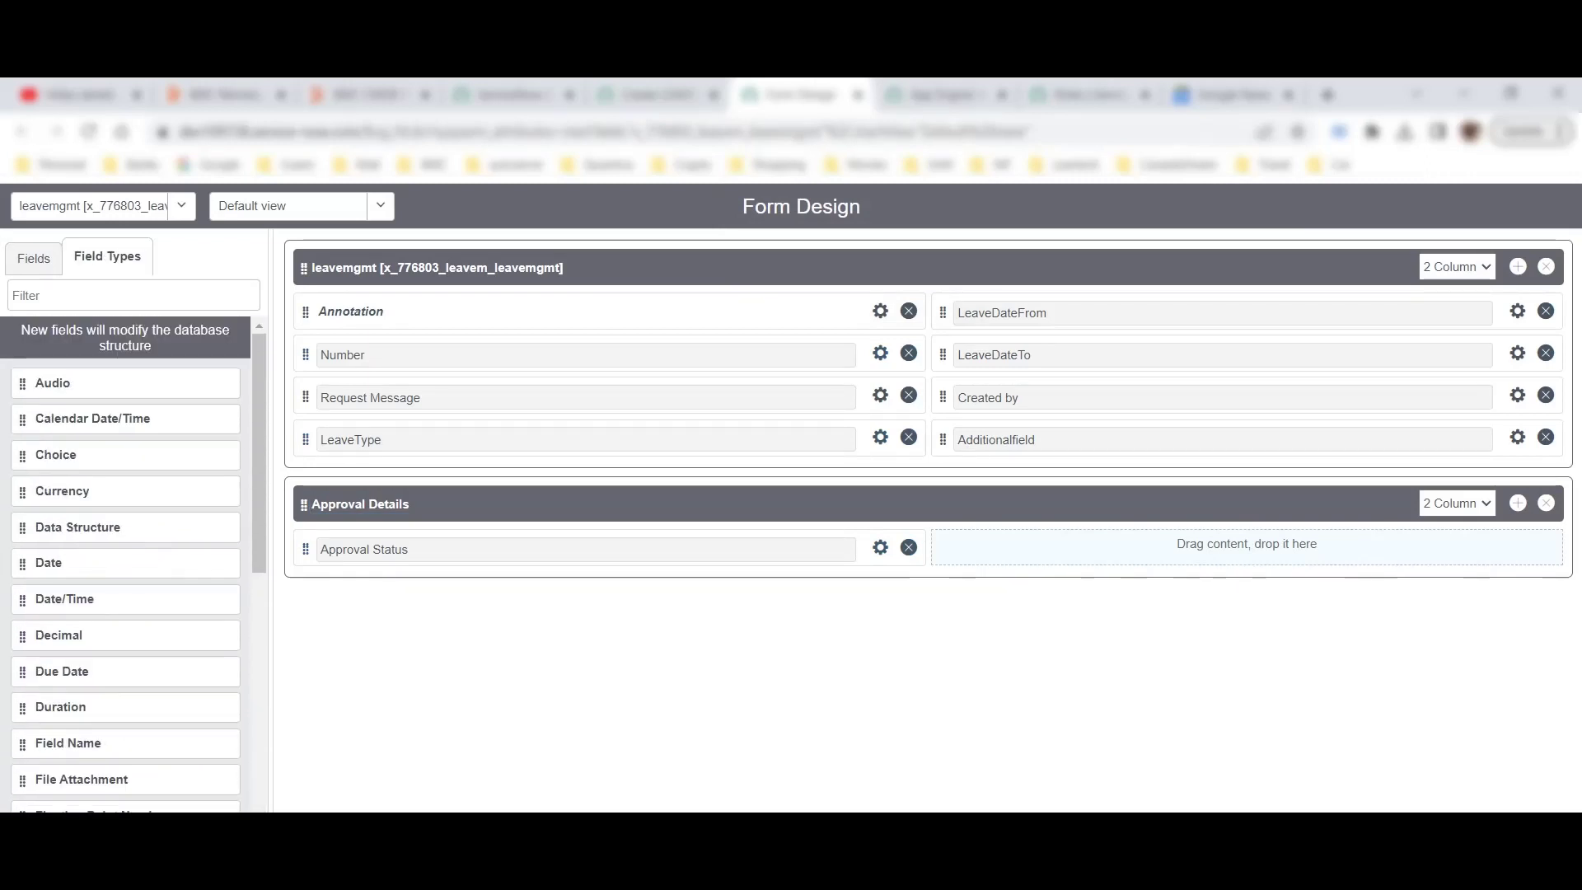
scroll(125, 561, "down", 2)
scroll(126, 560, "up", 2)
left_click(116, 296)
type("att")
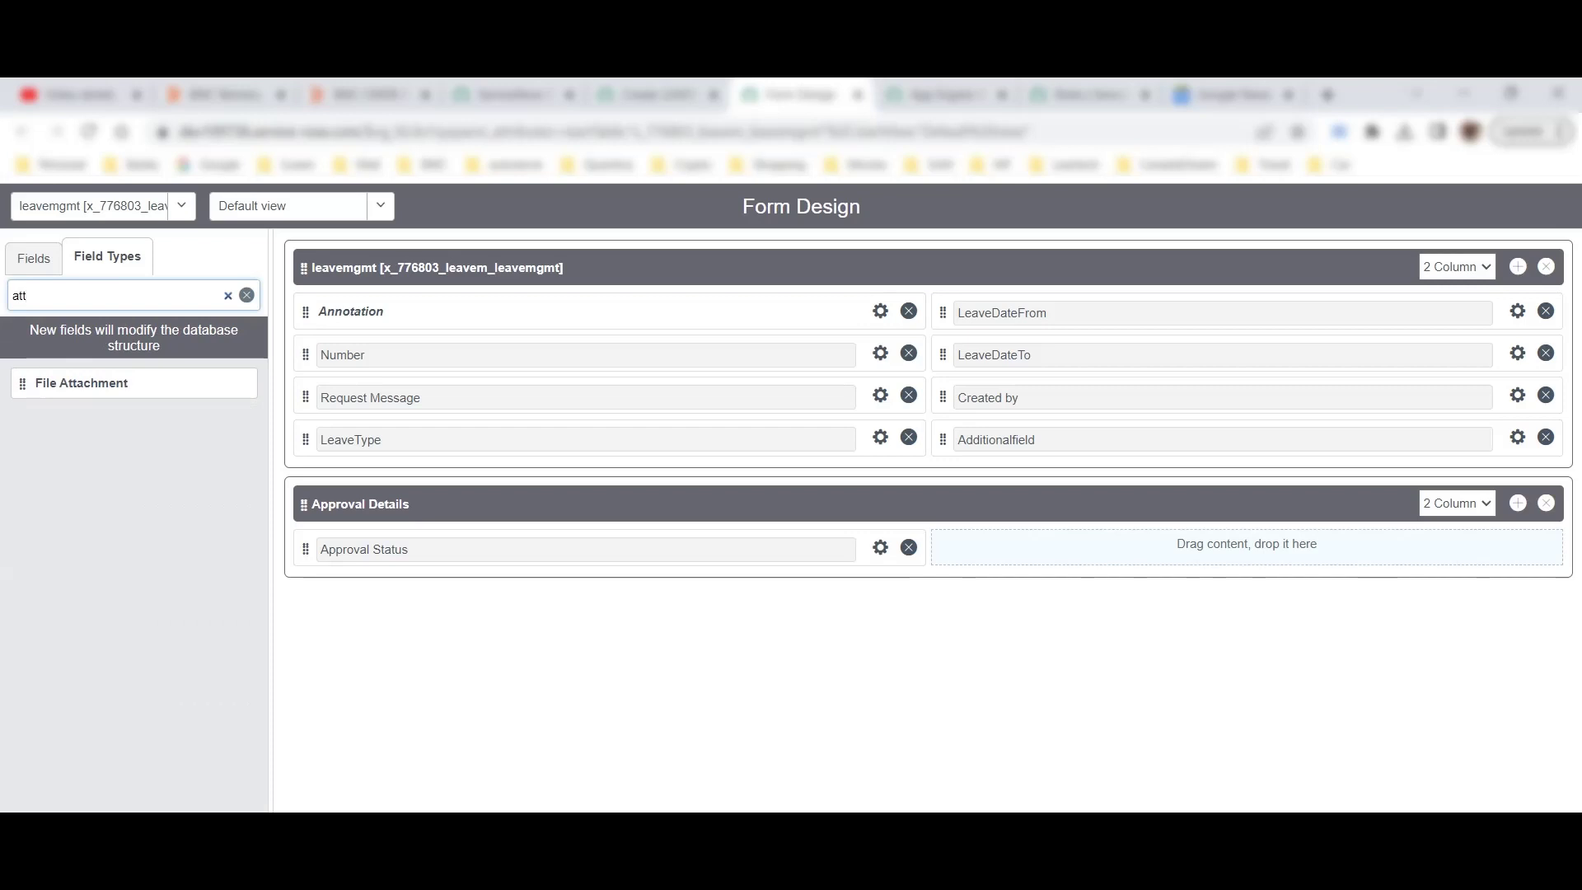
left_click_drag(81, 382, 465, 466)
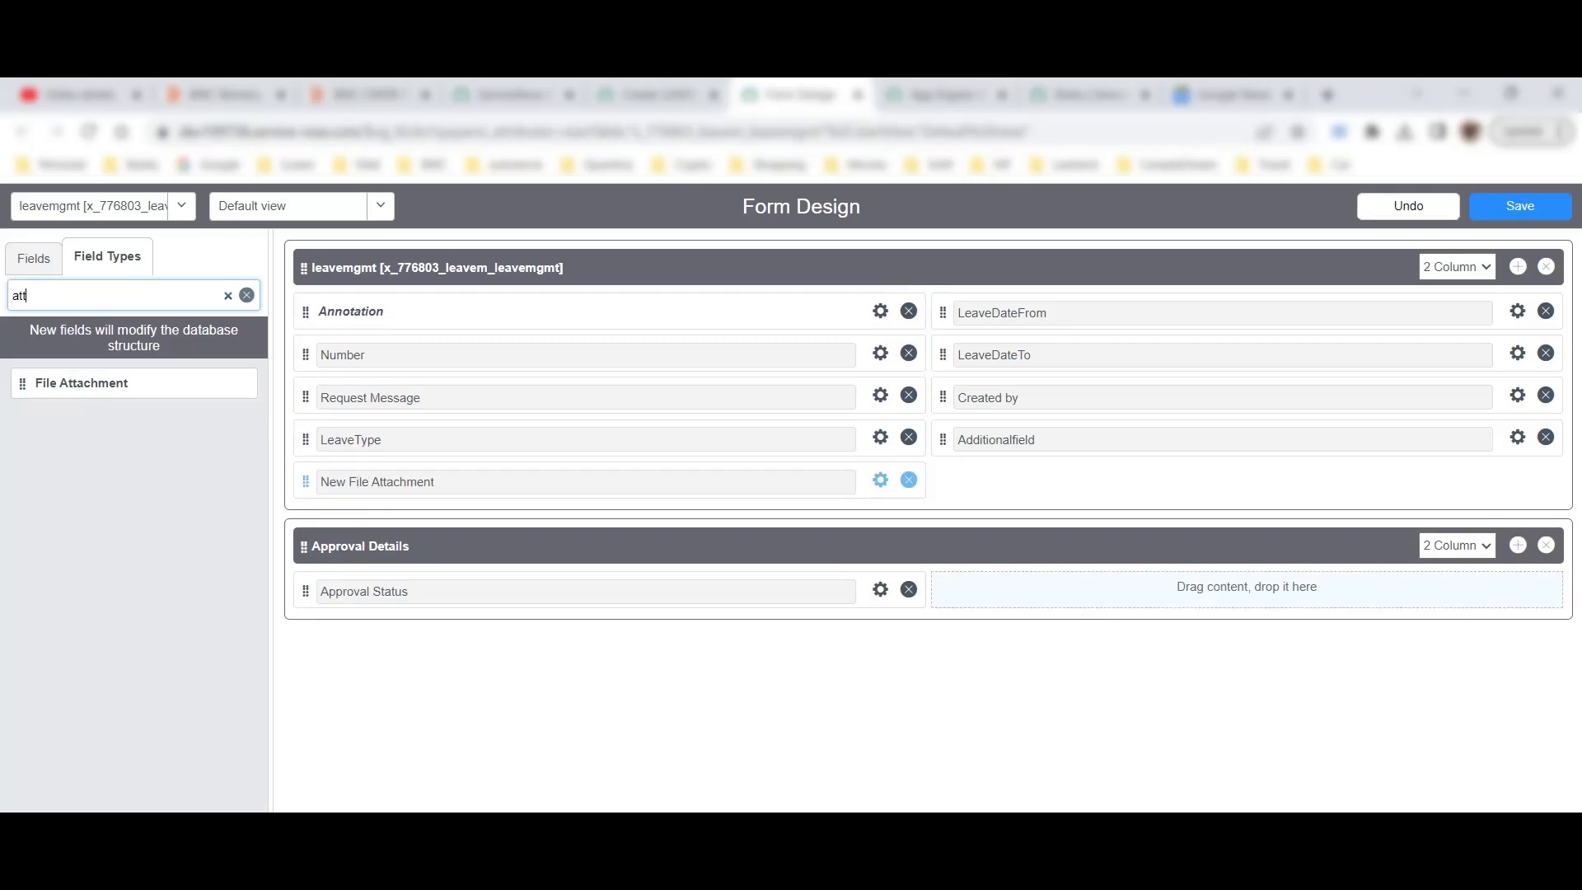
Label the new file attachment field Medical Report and save the form design
left_click(881, 480)
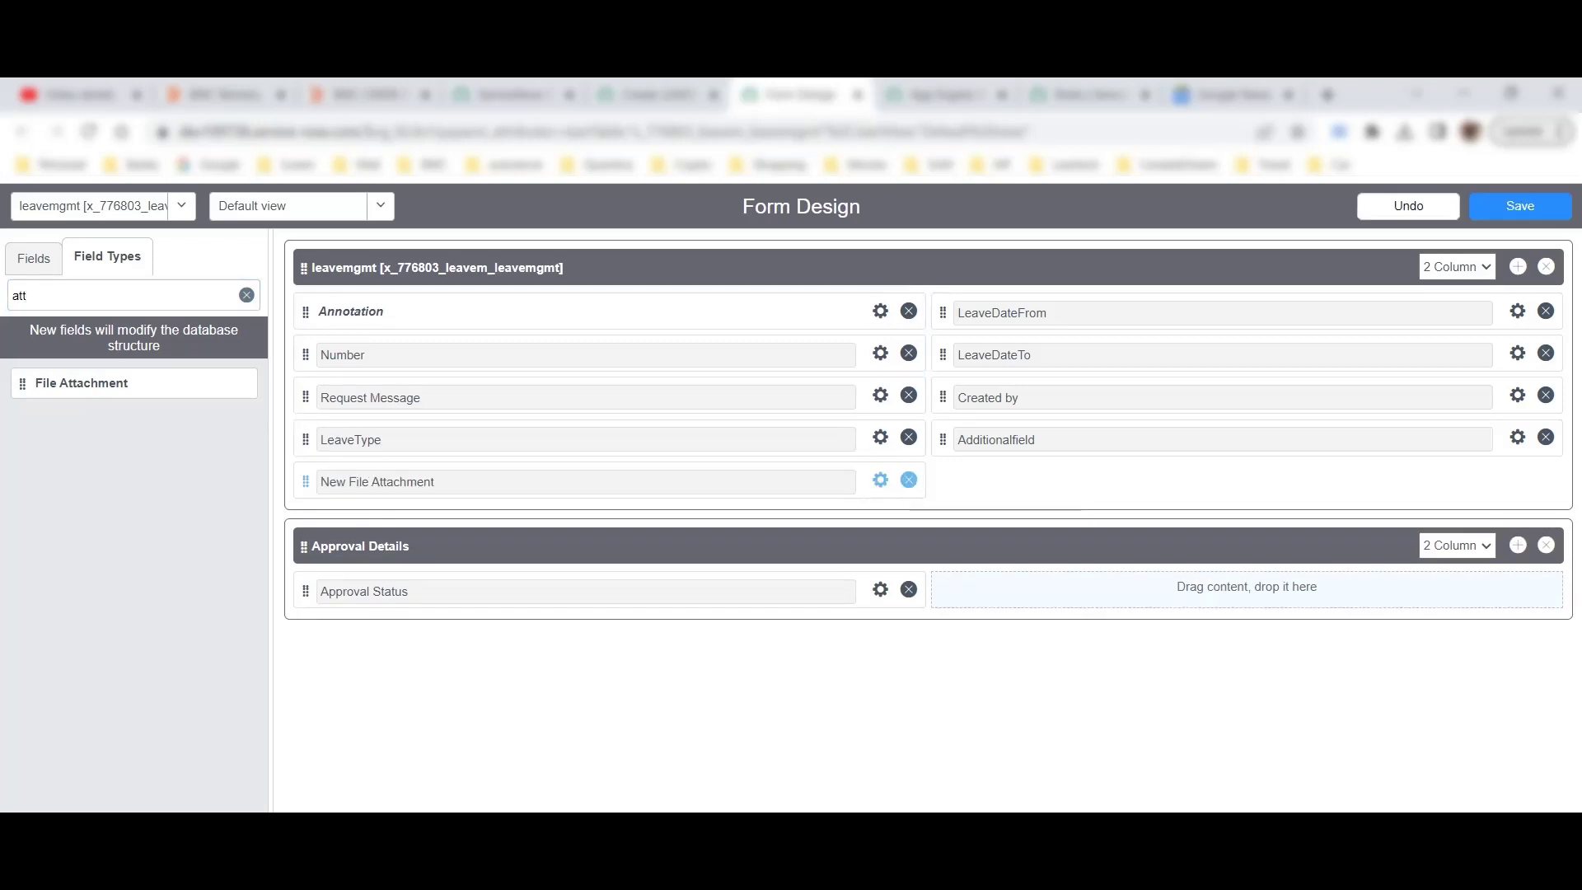
left_click(880, 481)
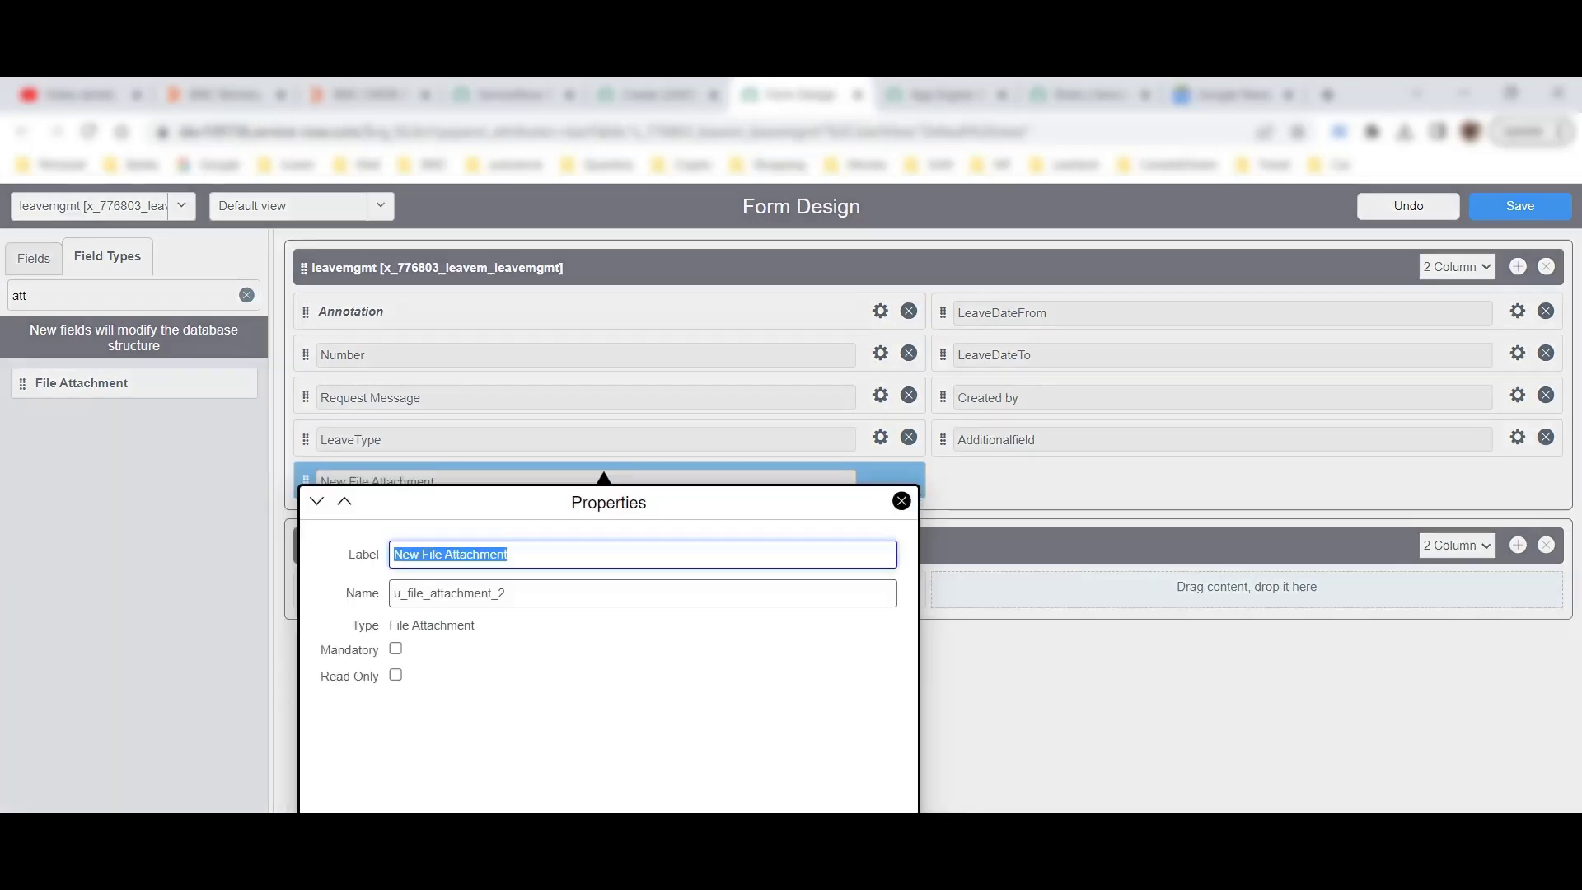
left_click(474, 553)
key("ctrl+a")
type("Med")
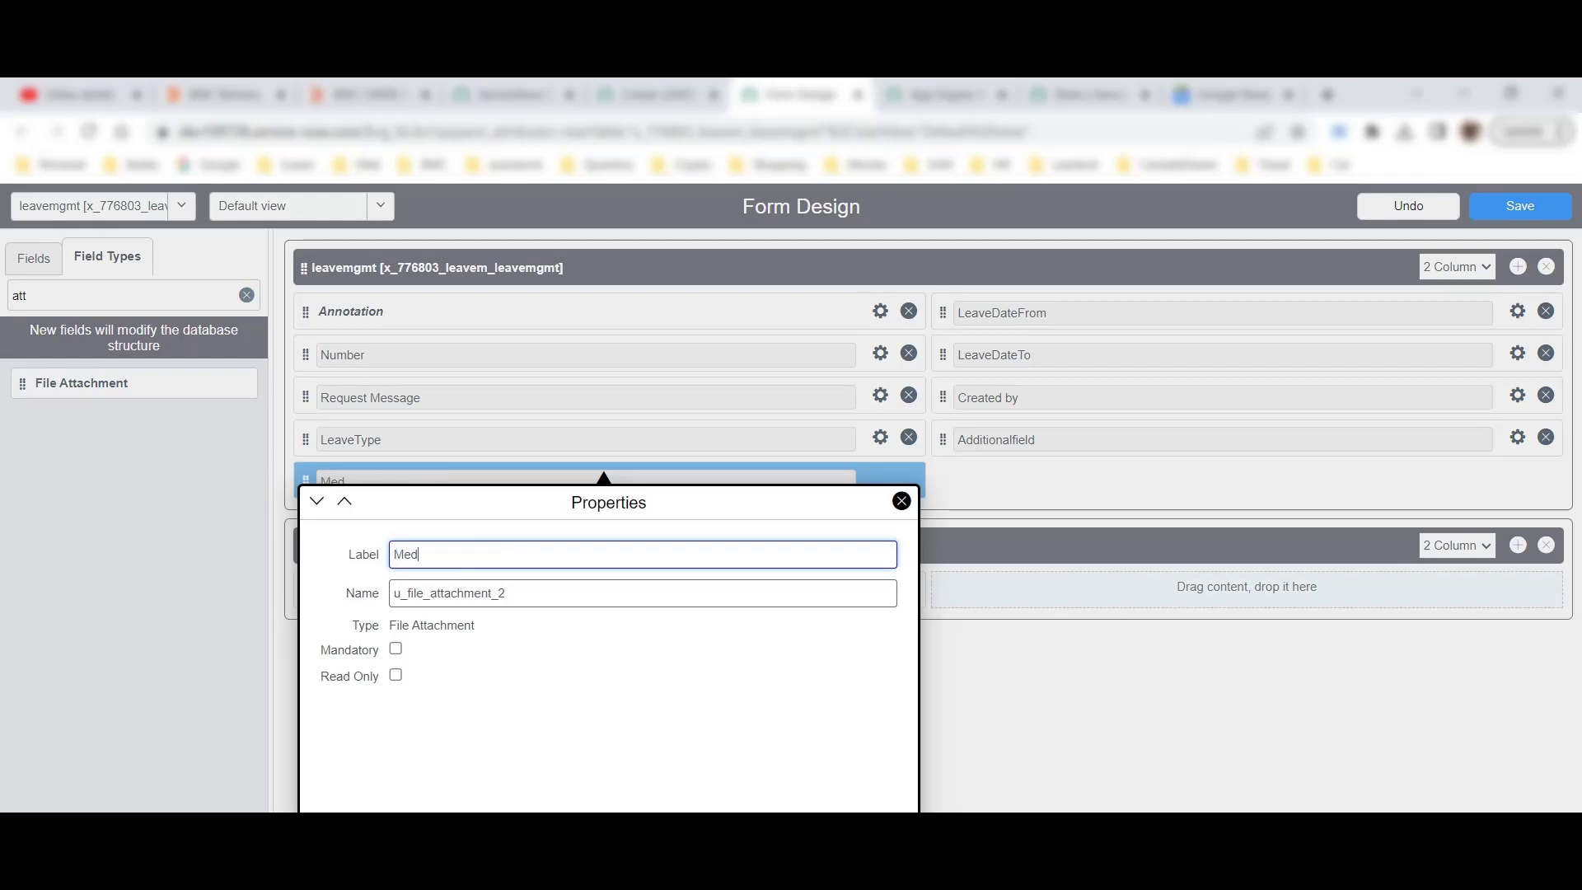
type("ical Report")
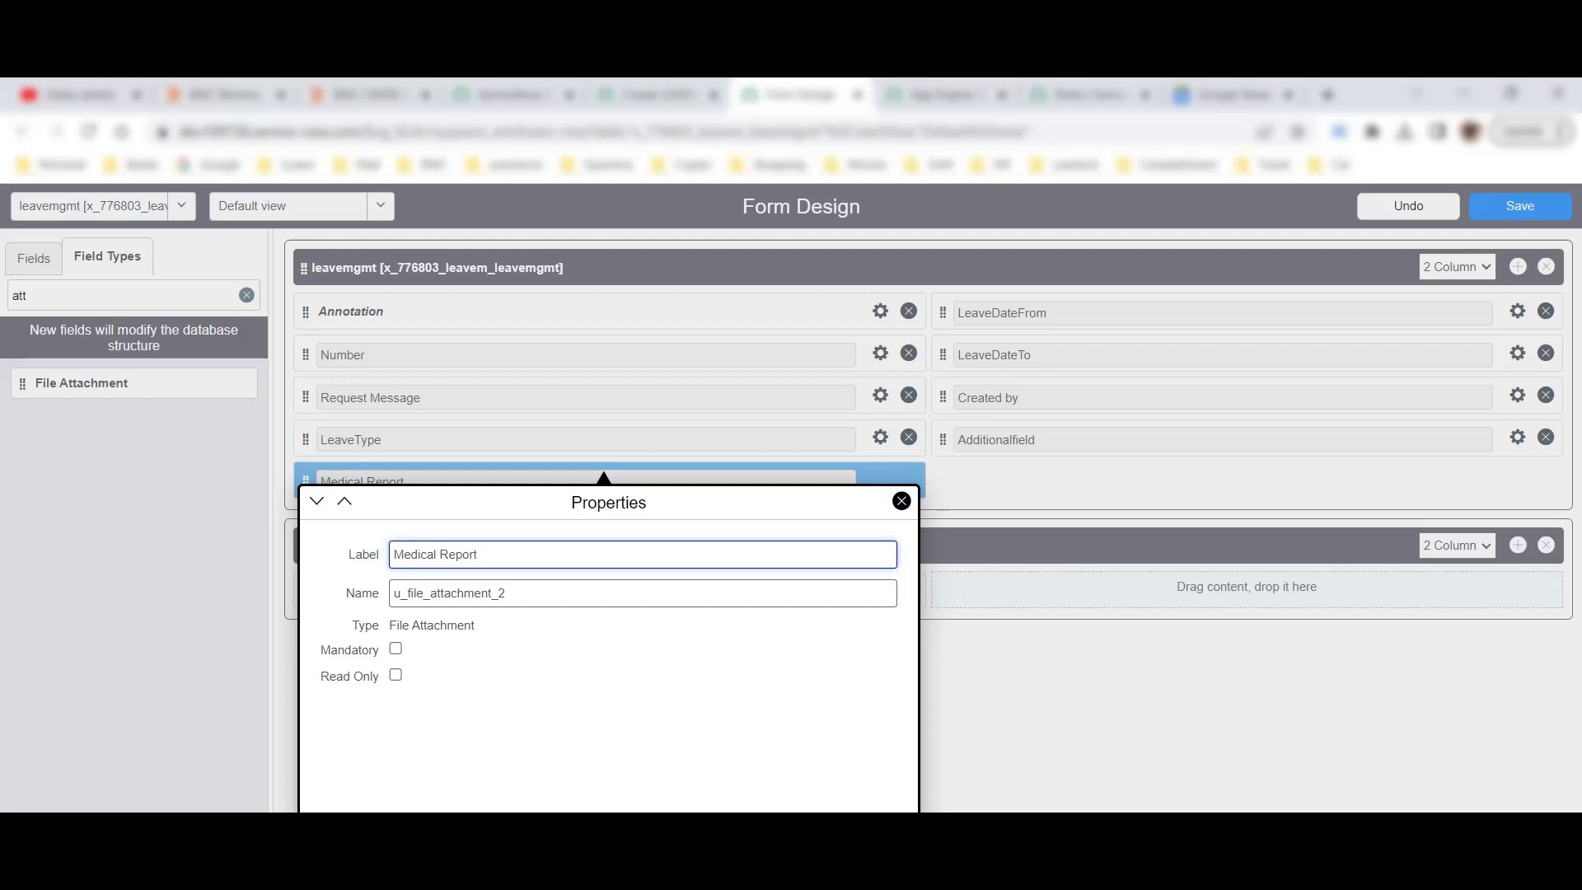
left_click(901, 501)
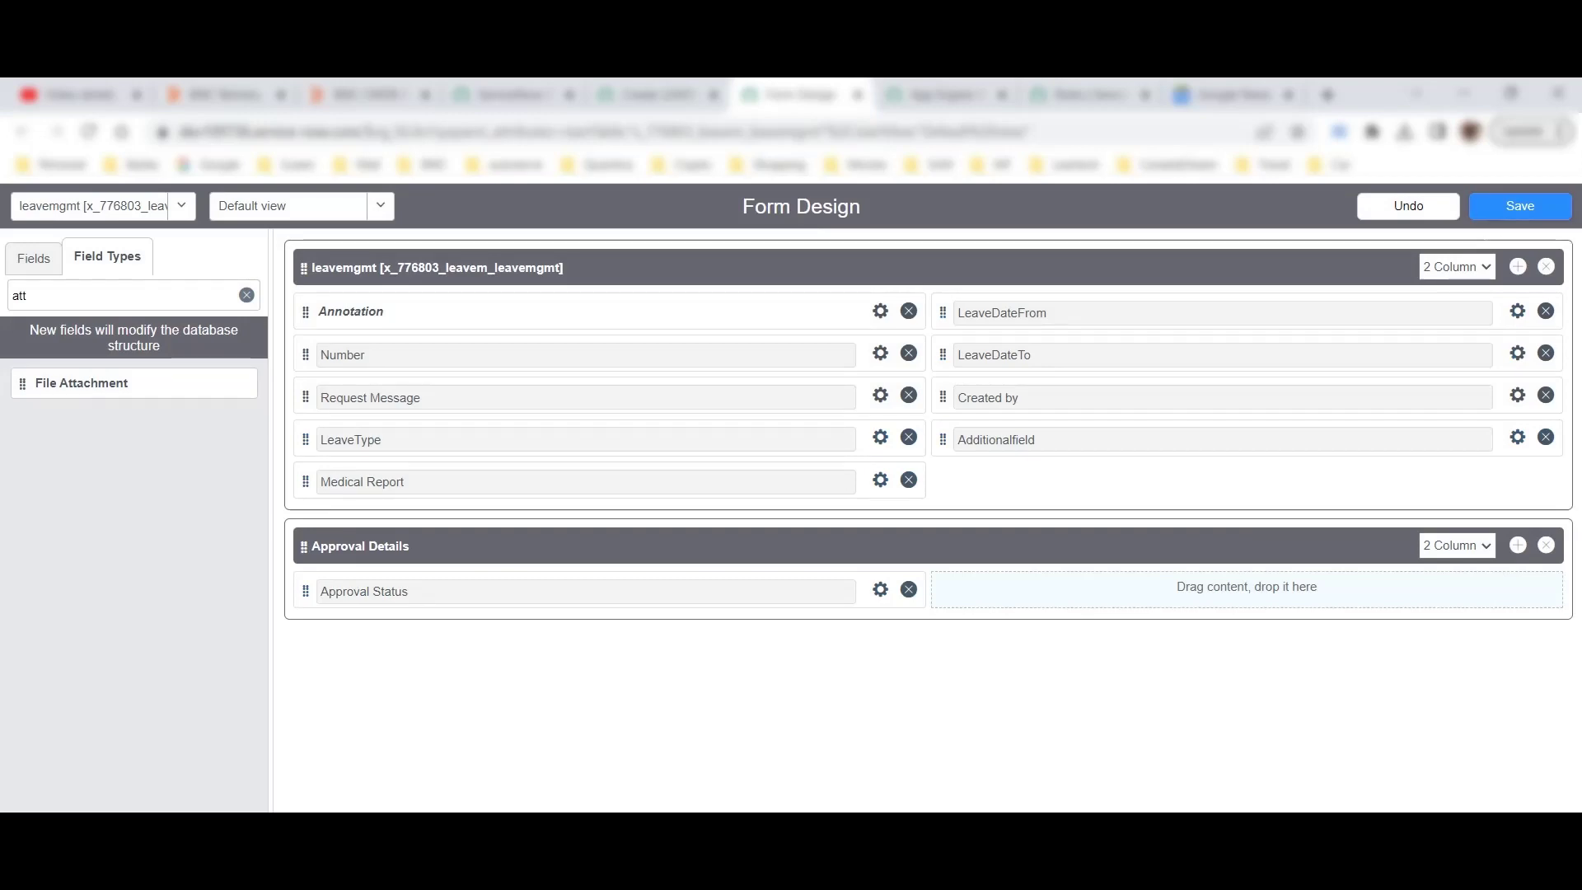
left_click(1520, 206)
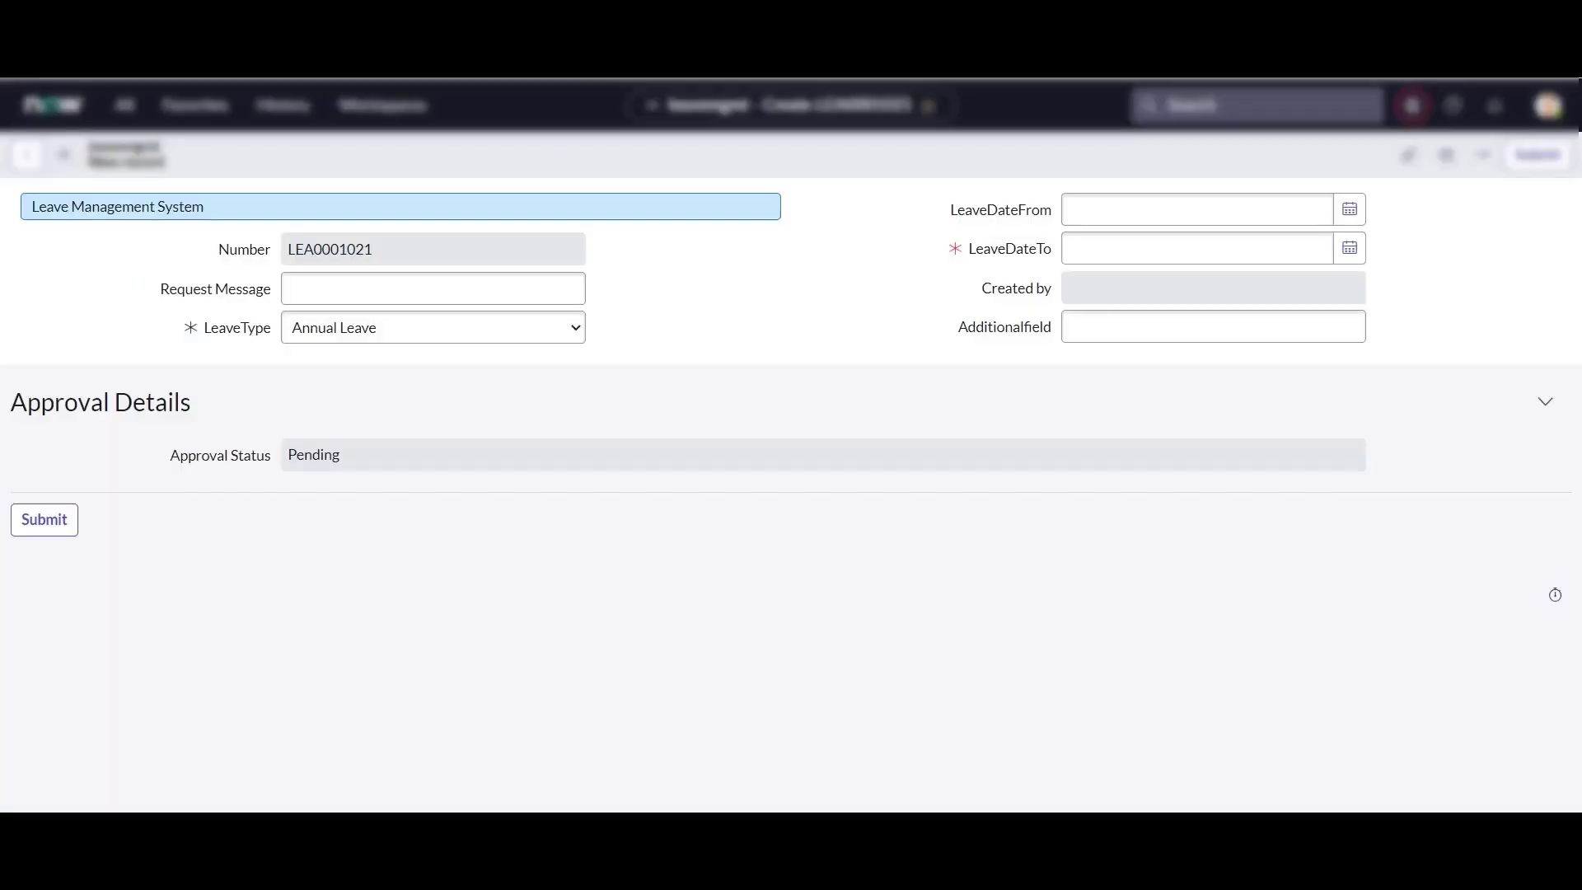
Reload the leave form, open the Medical Report file selection and cancel it
key("F5")
key("Return")
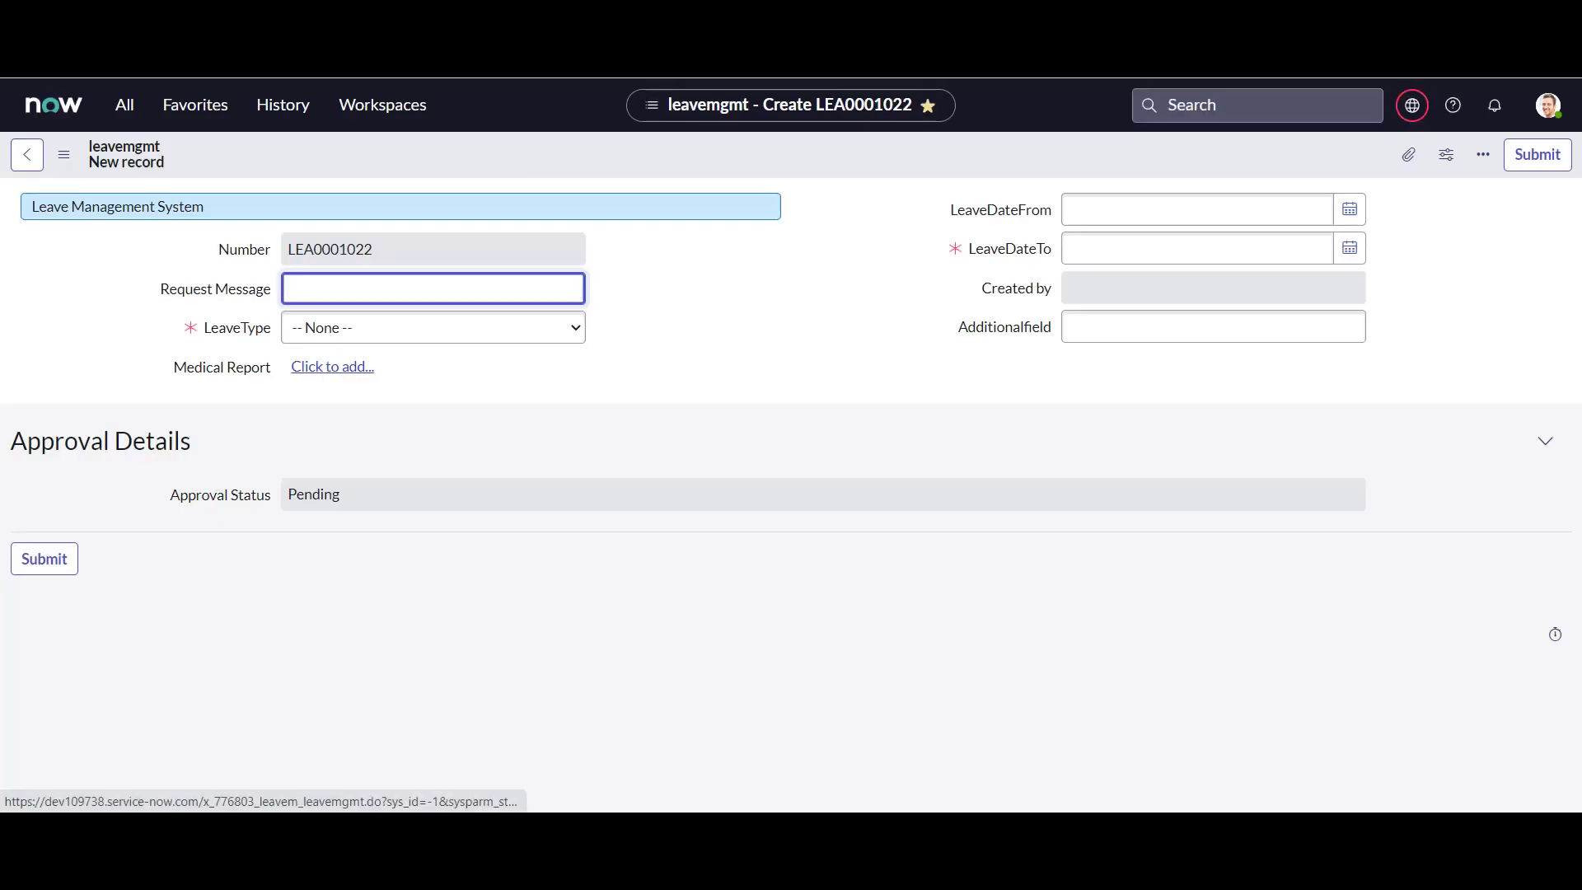
left_click(332, 367)
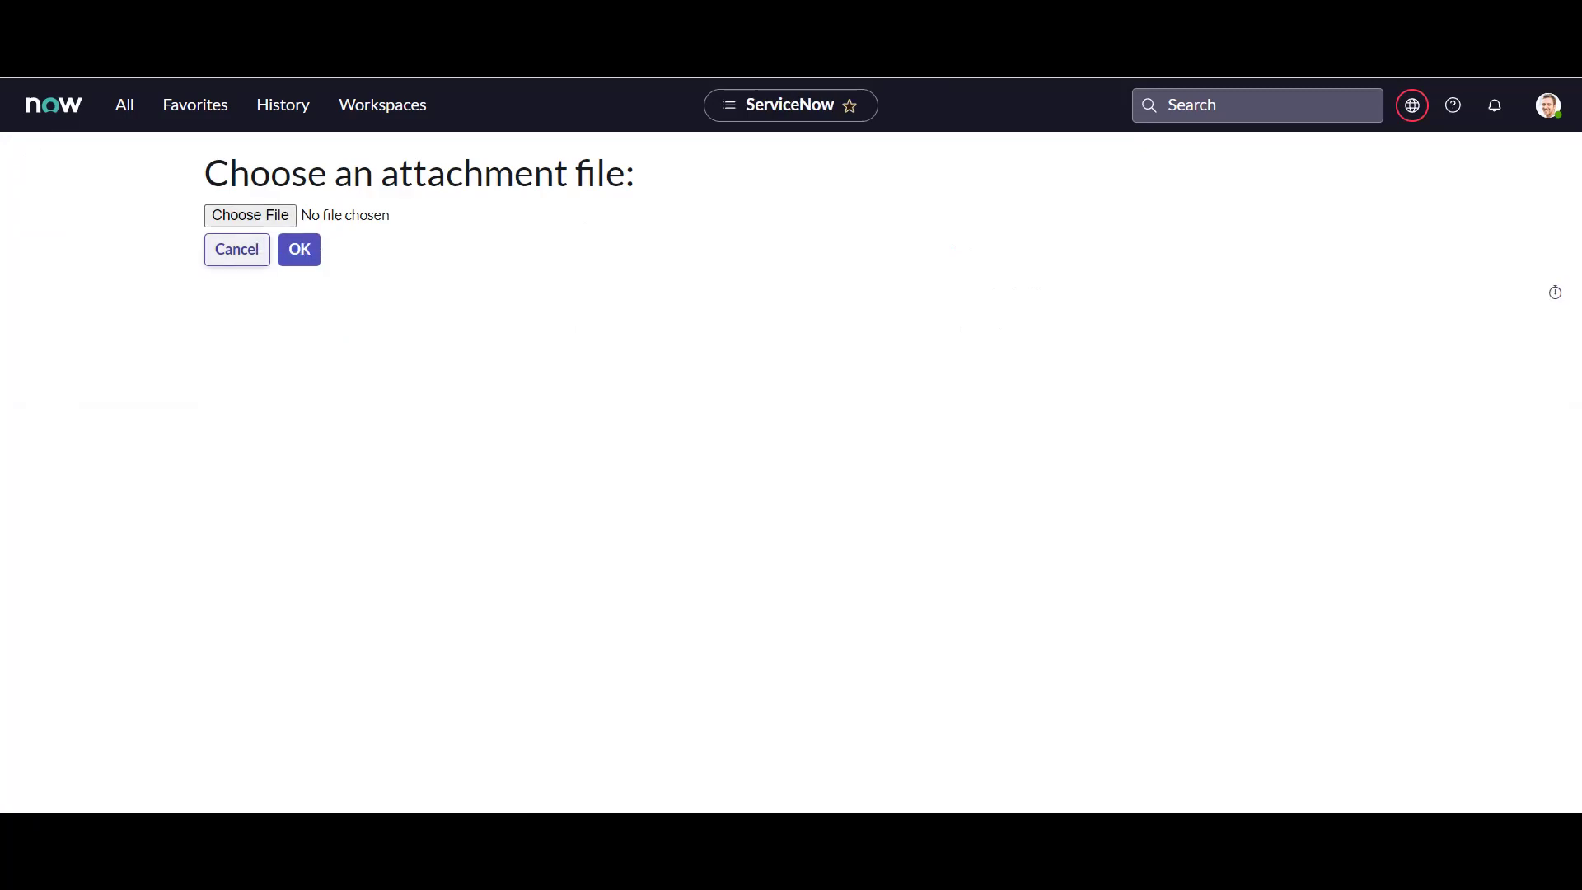
left_click(237, 249)
key("Return")
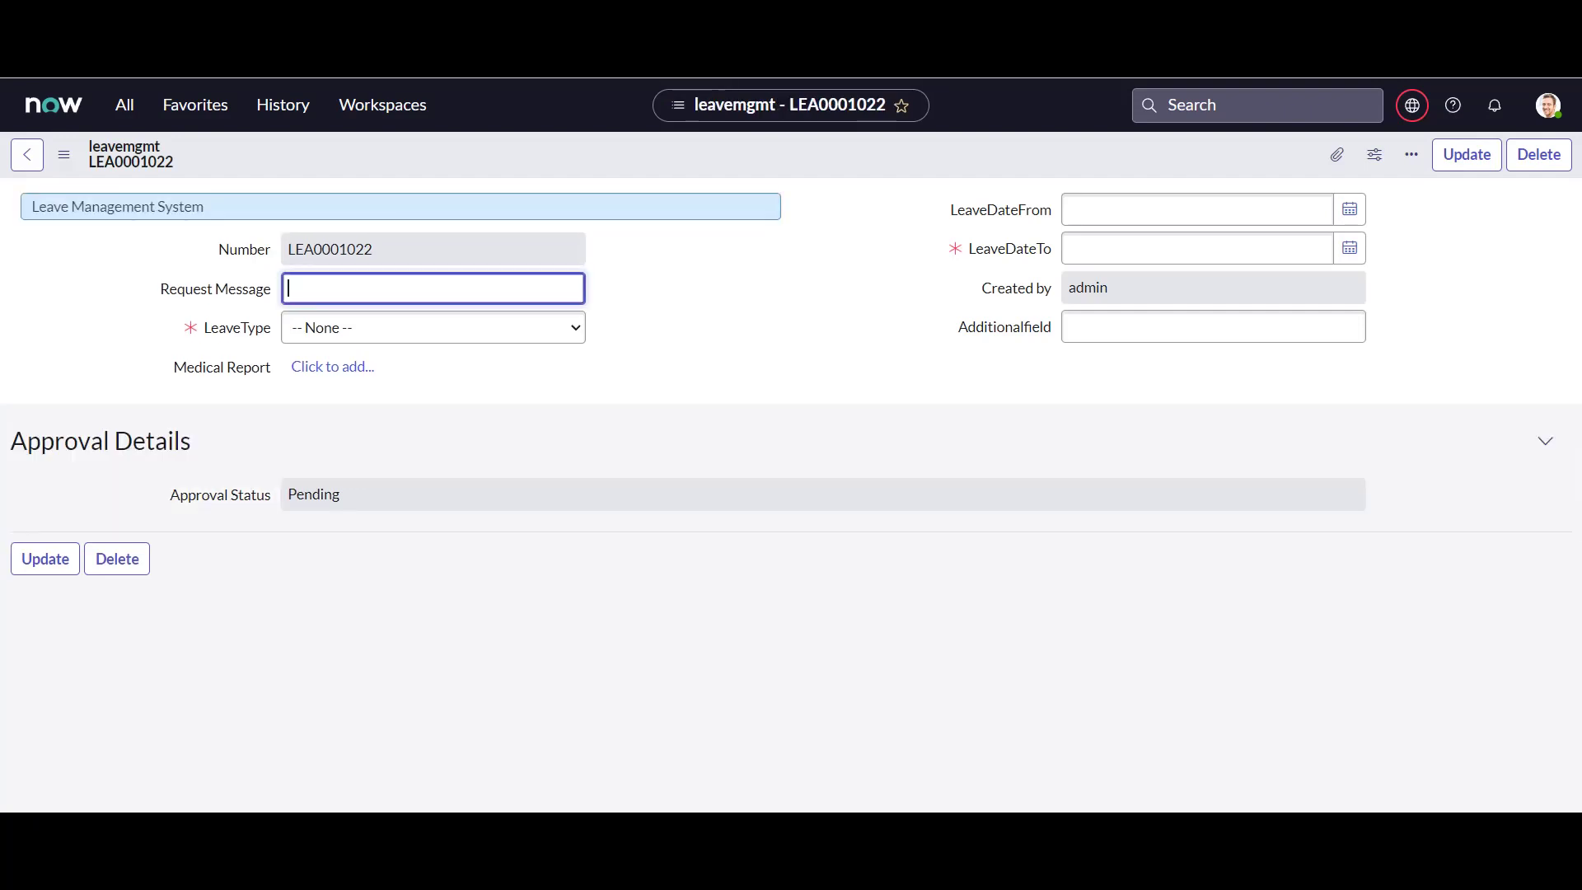
Switch the LeaveType between Sick Leave, Annual Leave and Other Leave, ending on Sick Leave, to check the Medical Report field
key("Tab")
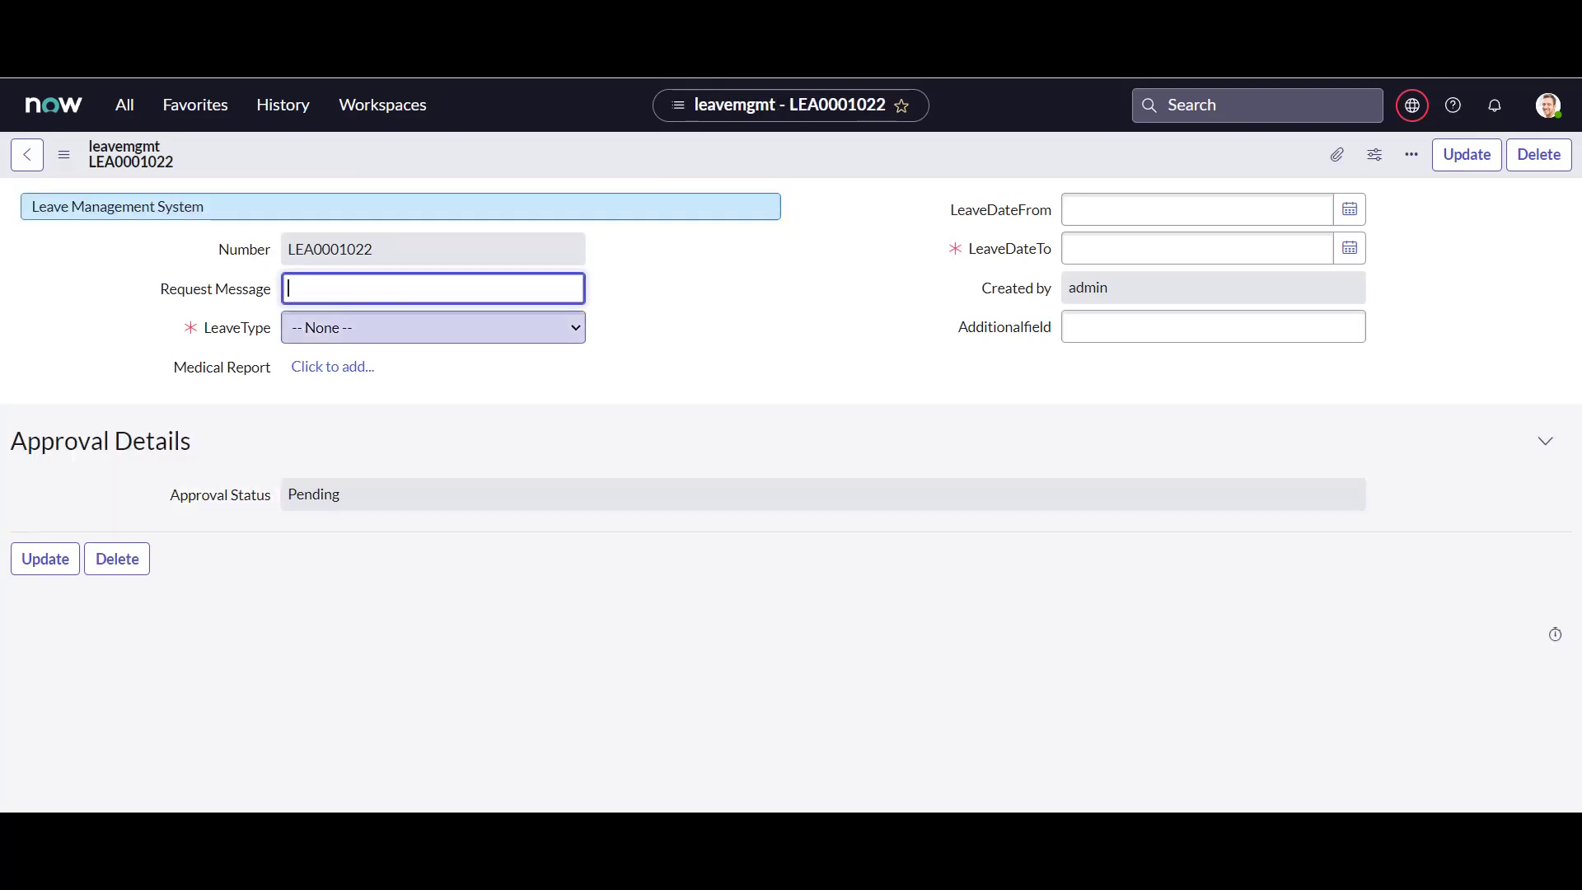
key("alt+Down")
key("Down")
key("Down")
key("Return")
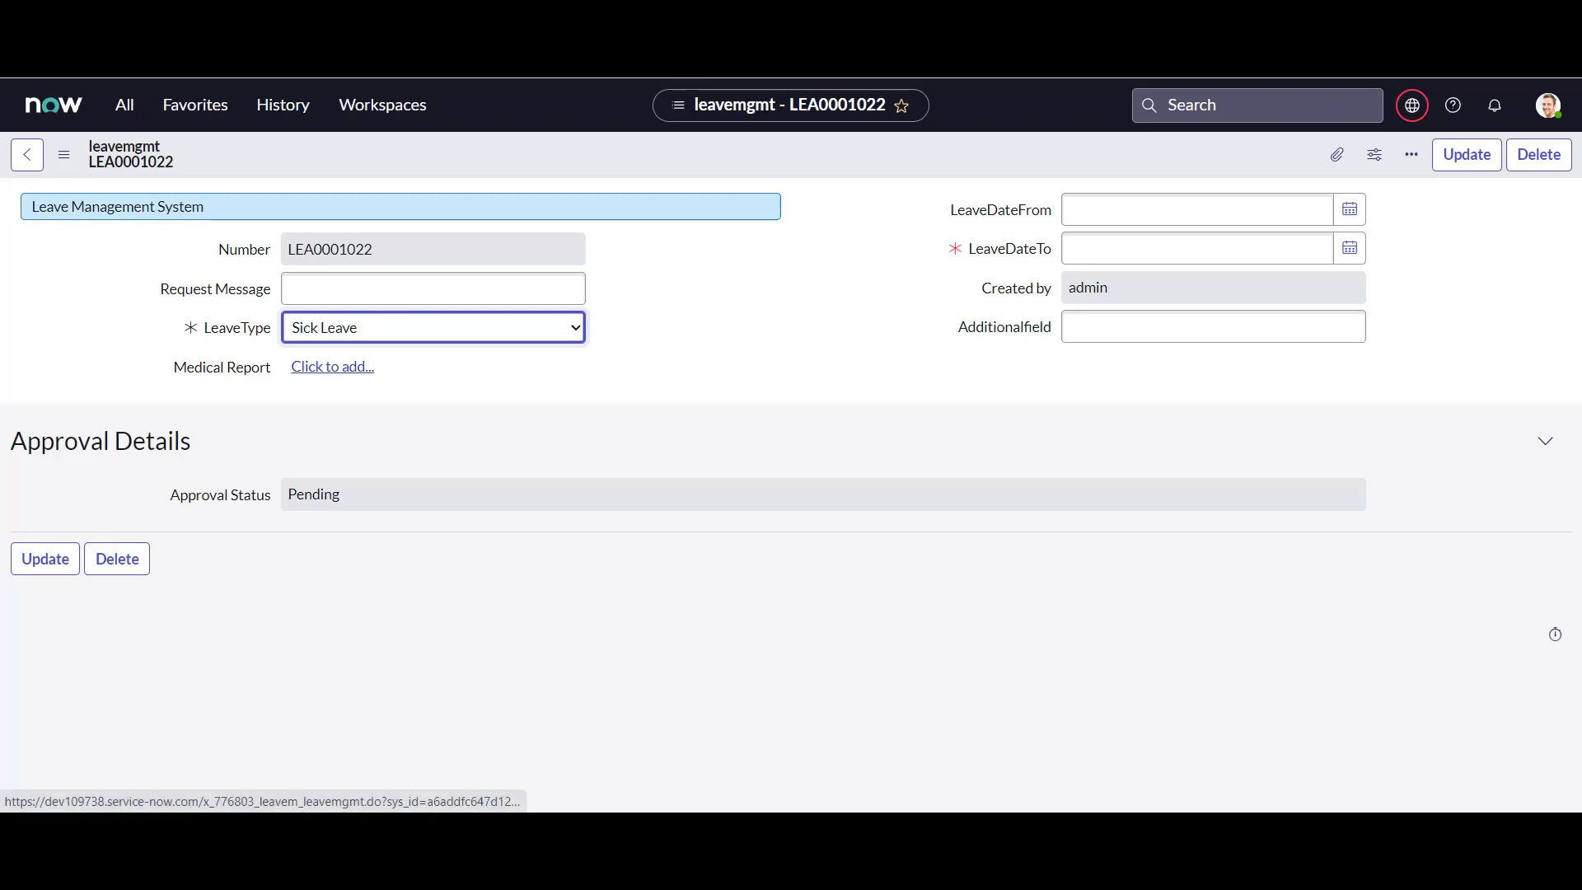
left_click(362, 328)
key("Return")
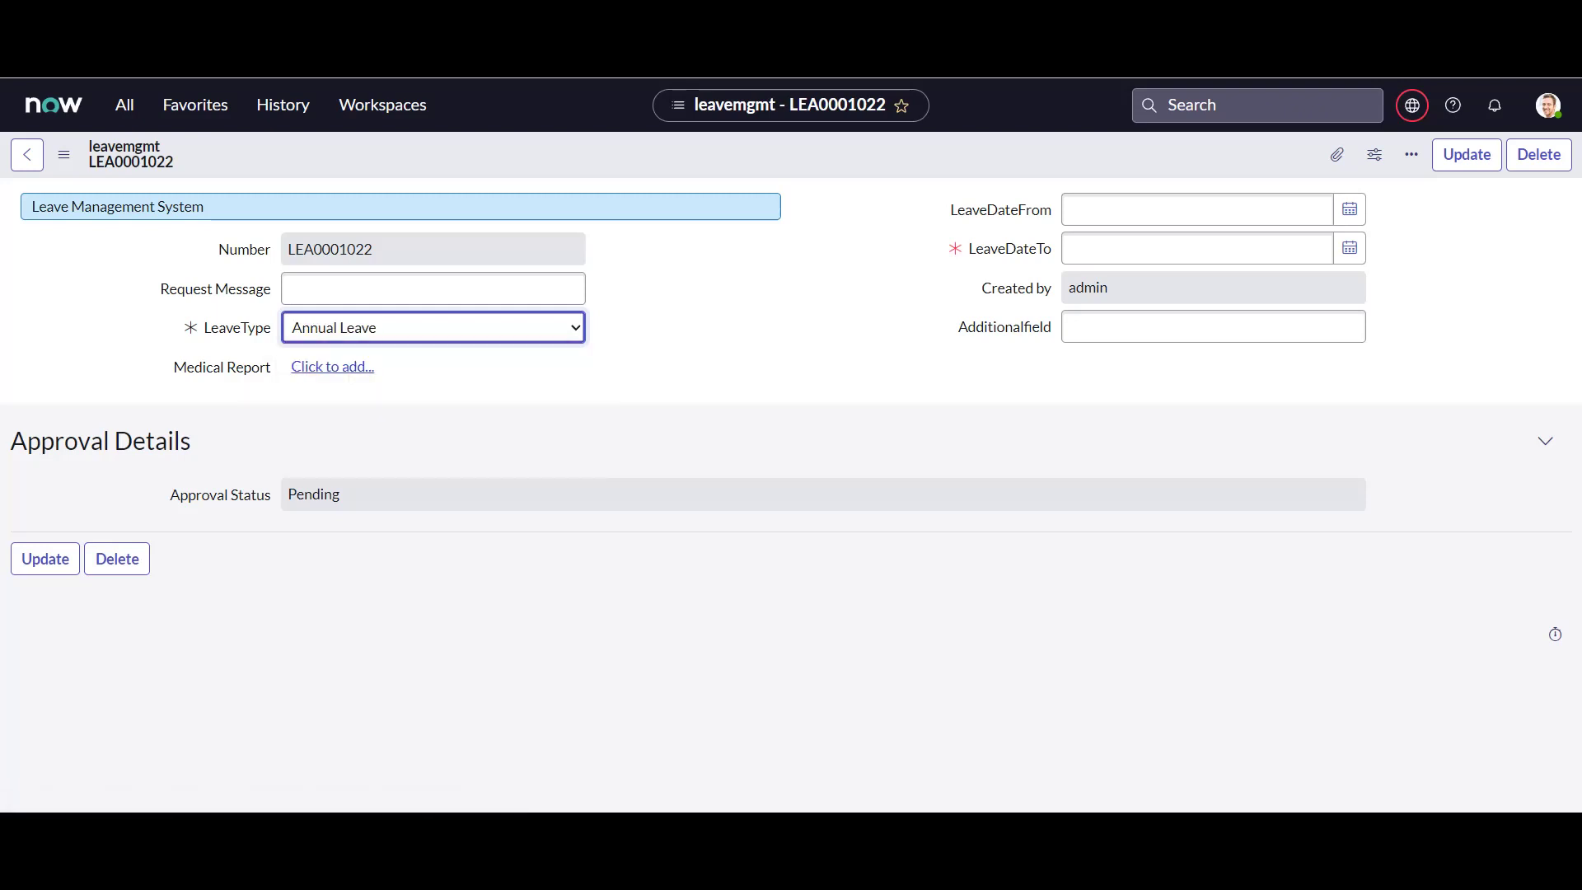
left_click(363, 328)
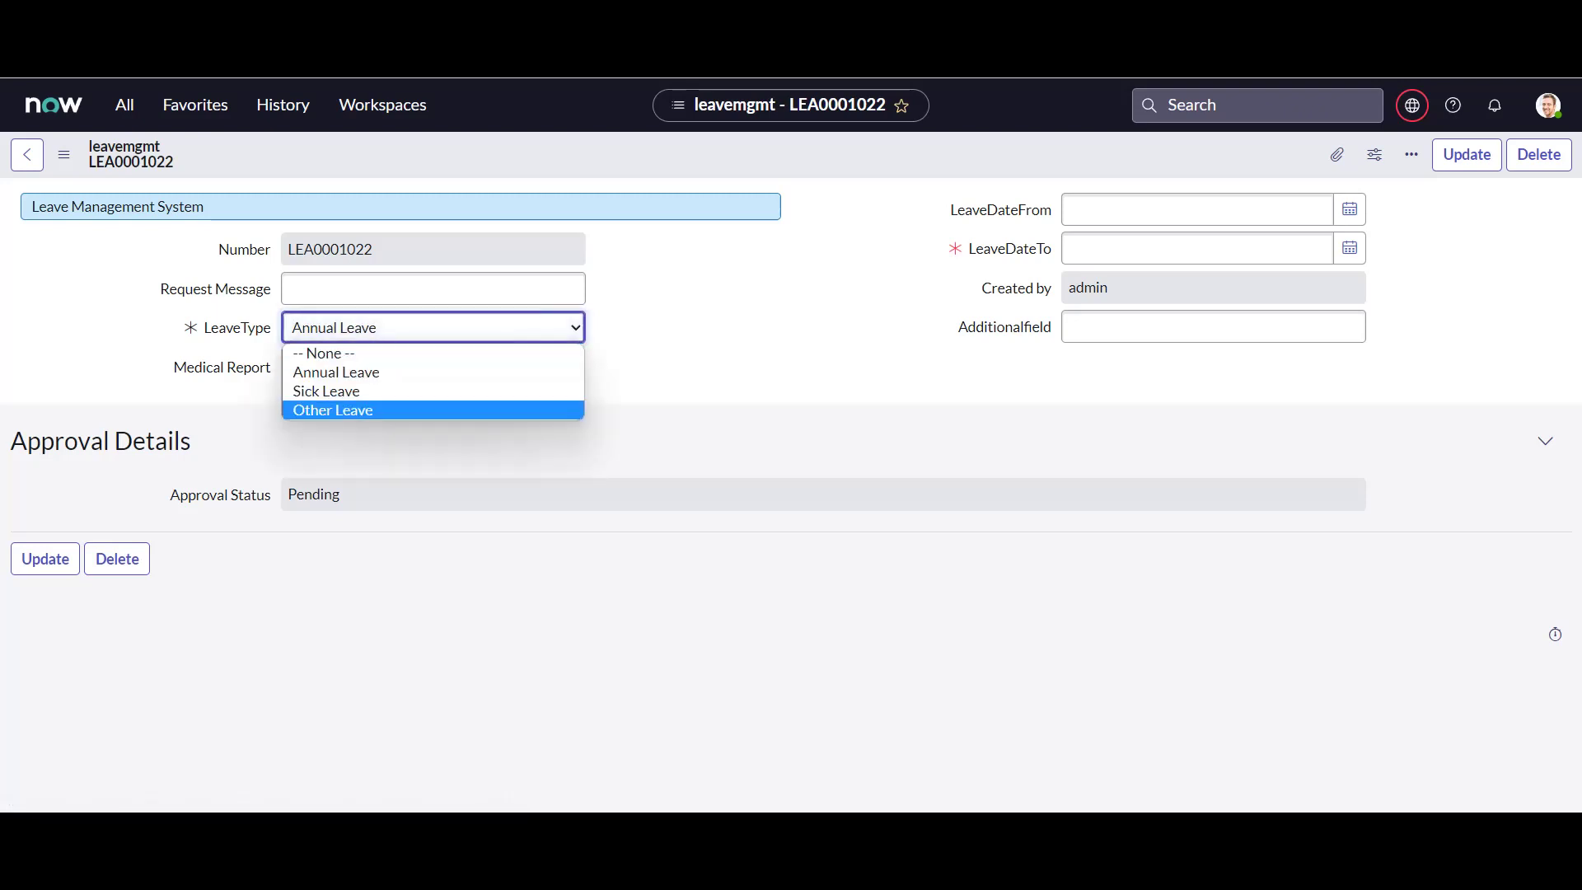
key("Return")
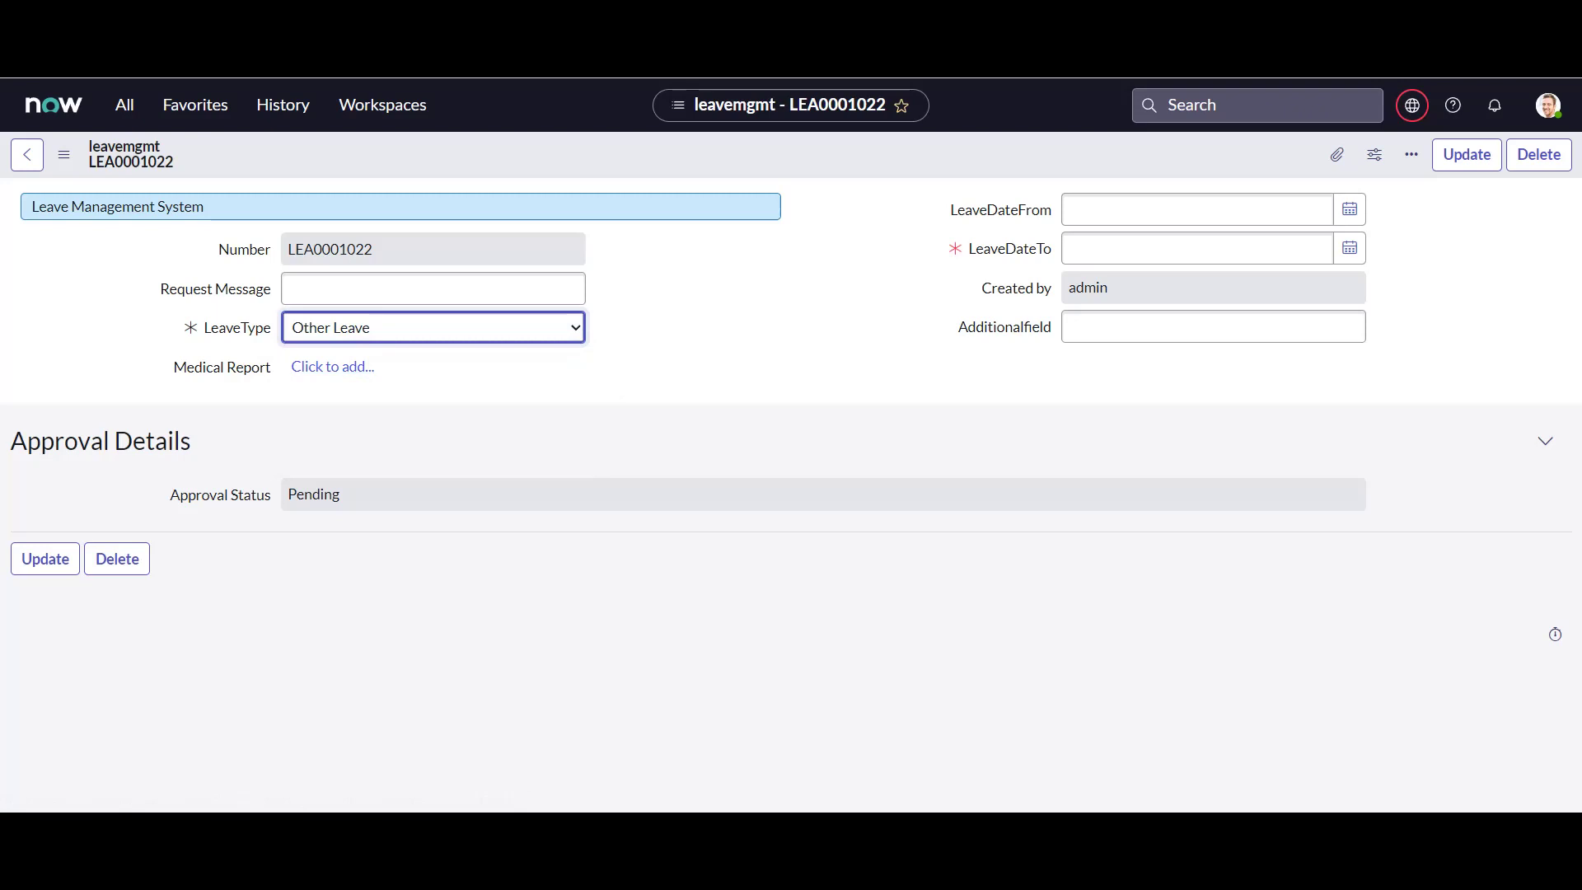
left_click(432, 328)
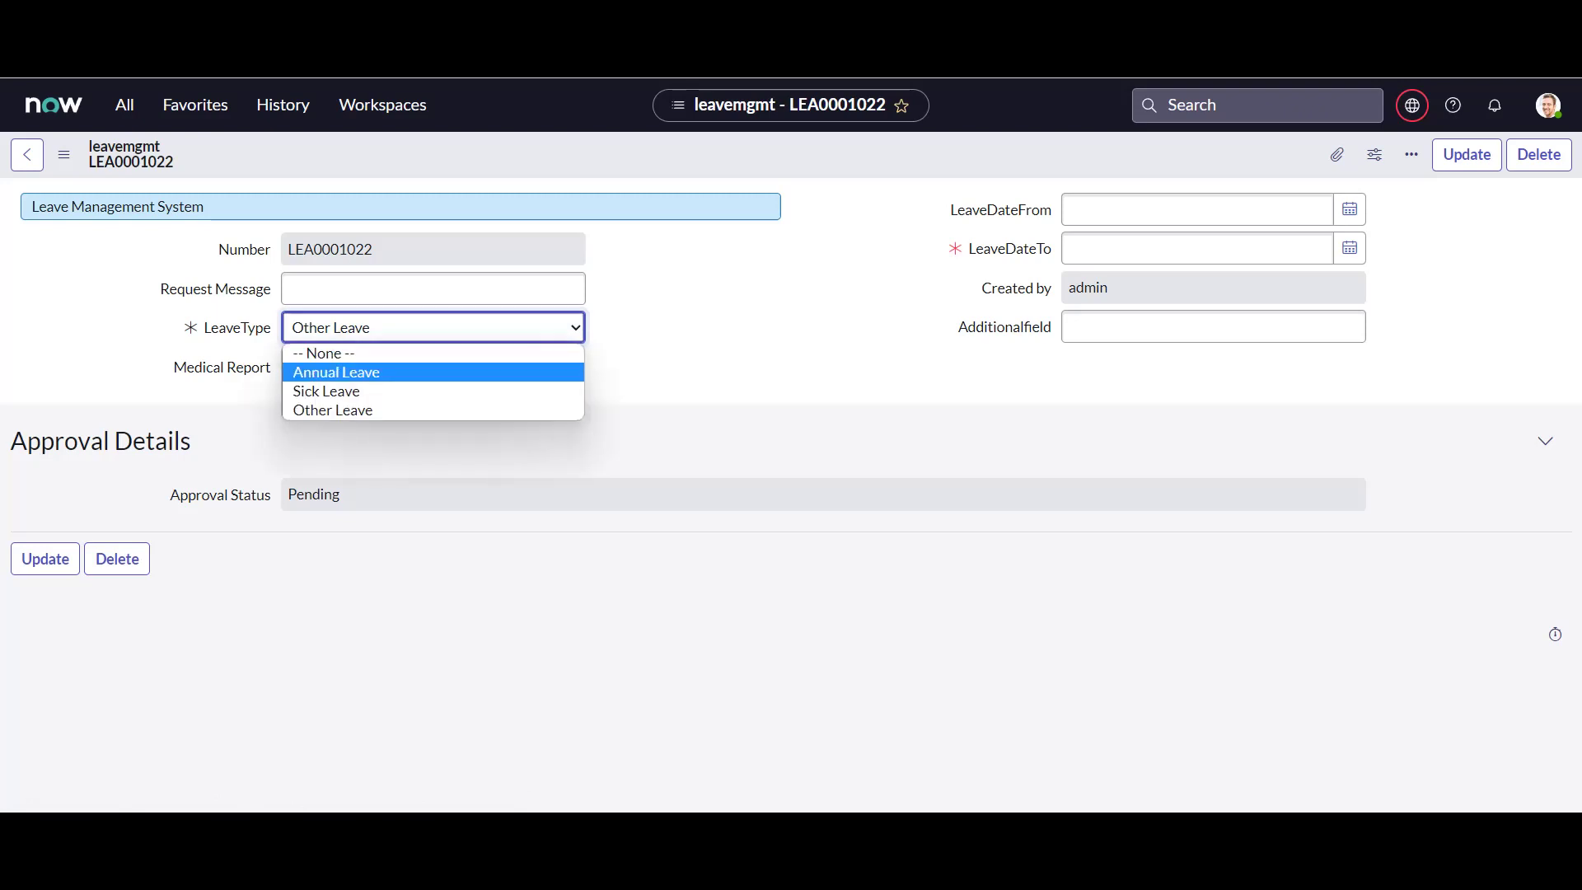
left_click(329, 391)
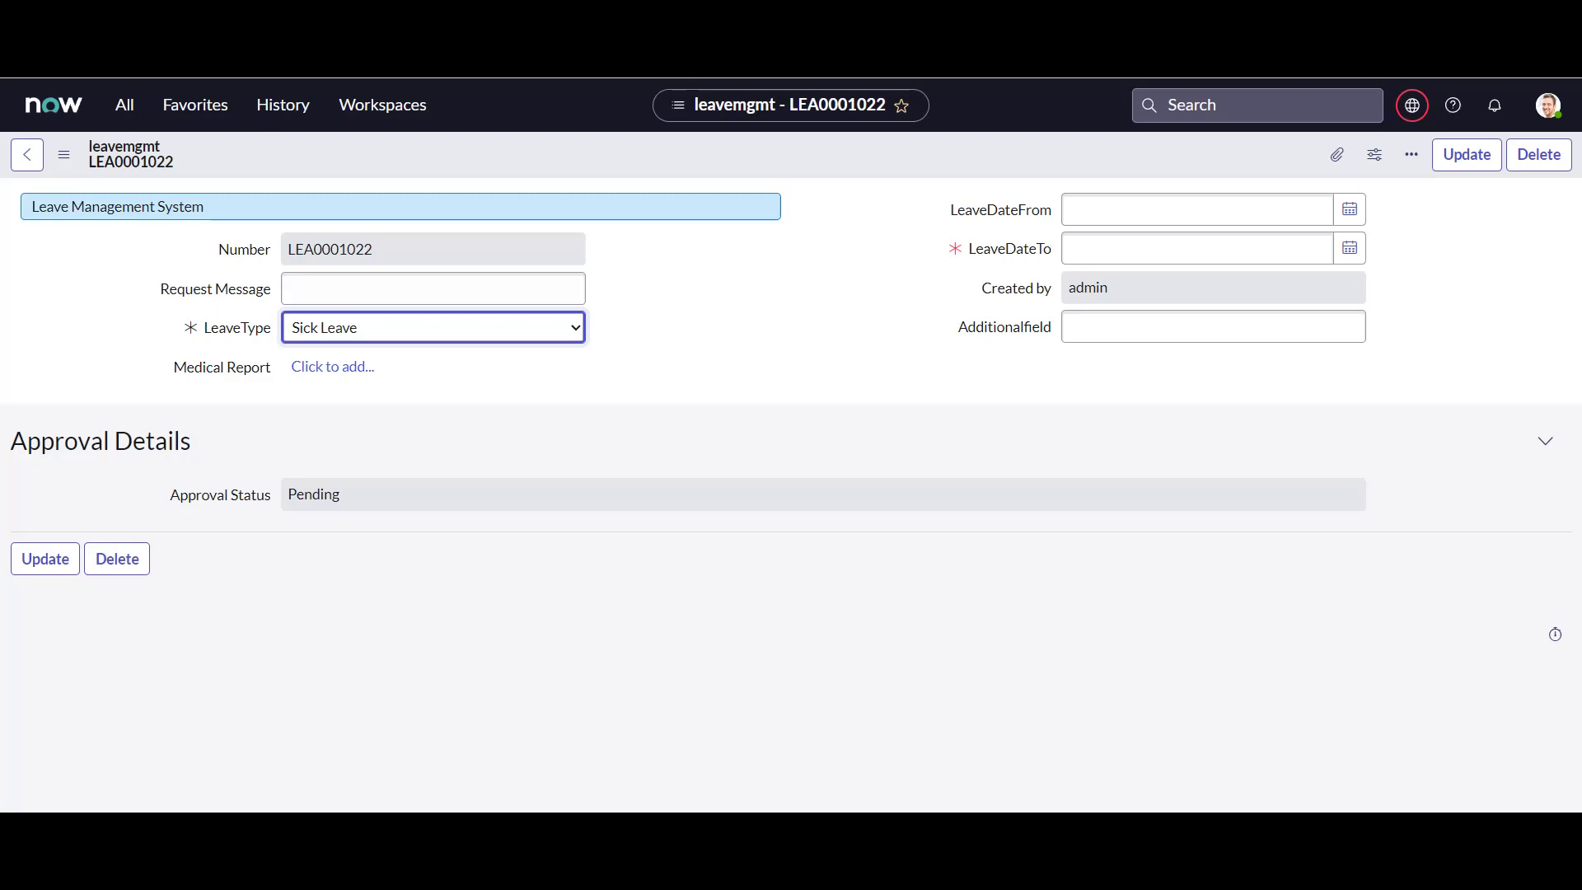
Open the UI policies configured for the leavemgmt form, leaving the record without saving its changes
right_click(507, 123)
key("Escape")
right_click(472, 164)
mouse_move(522, 253)
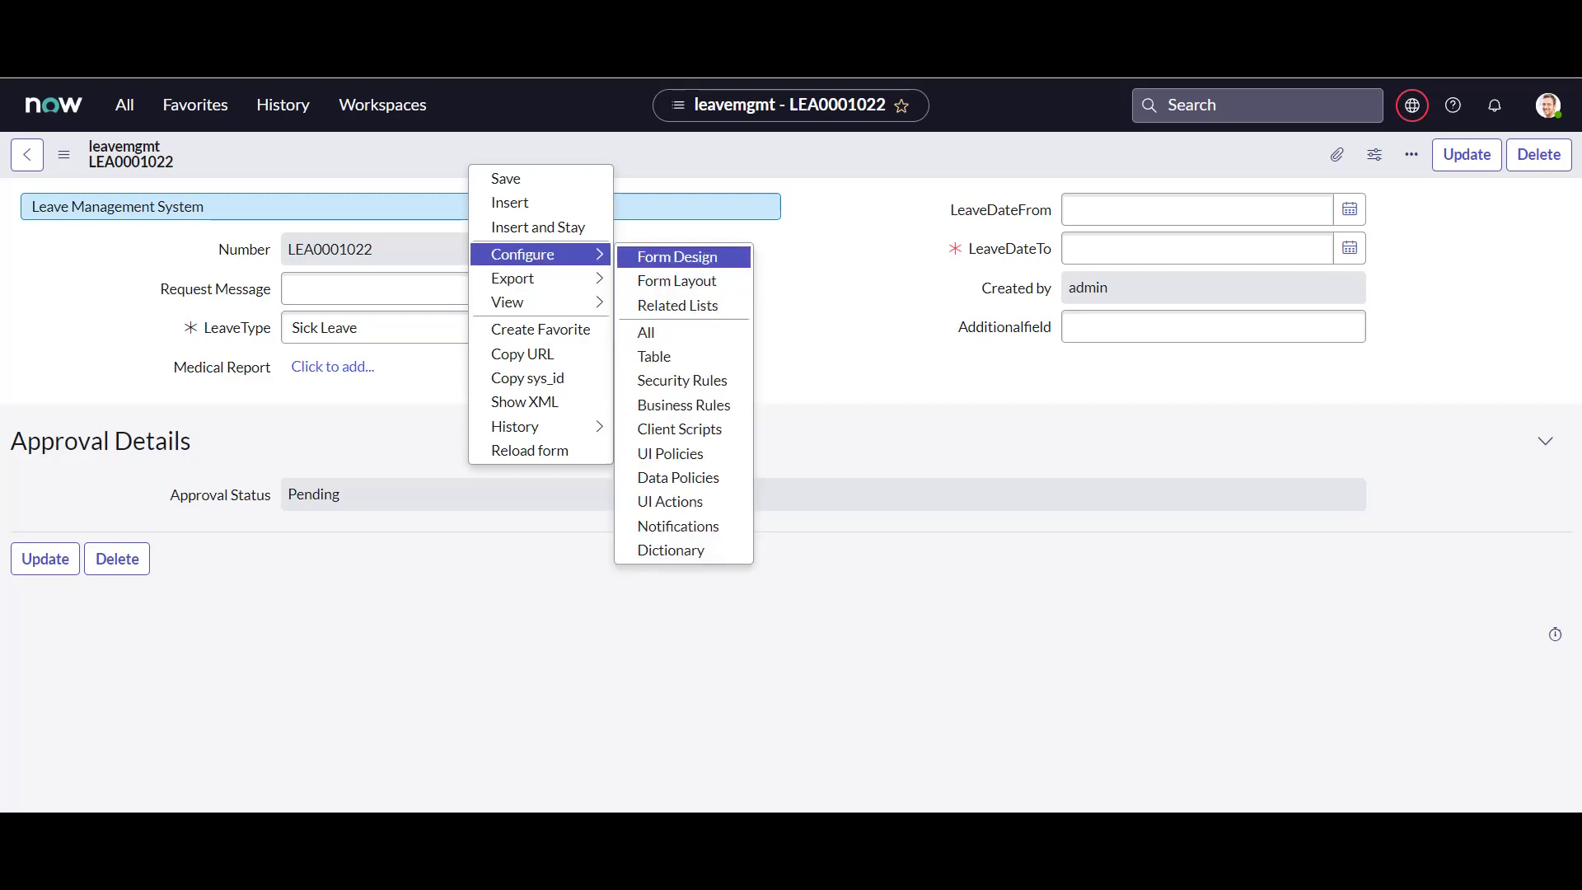
right_click(433, 151)
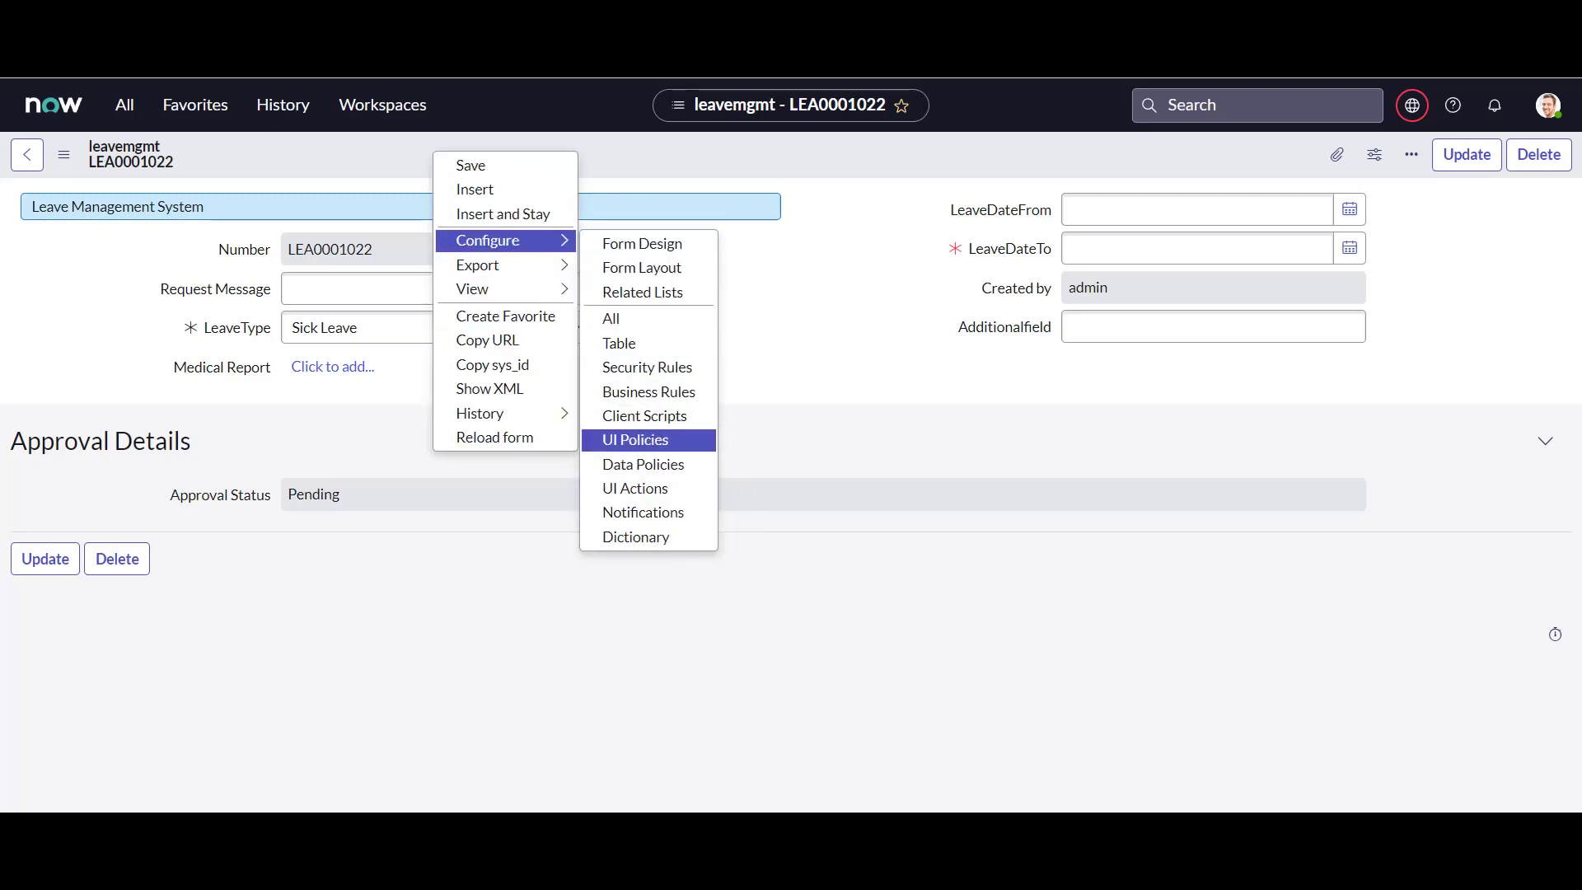
left_click(635, 440)
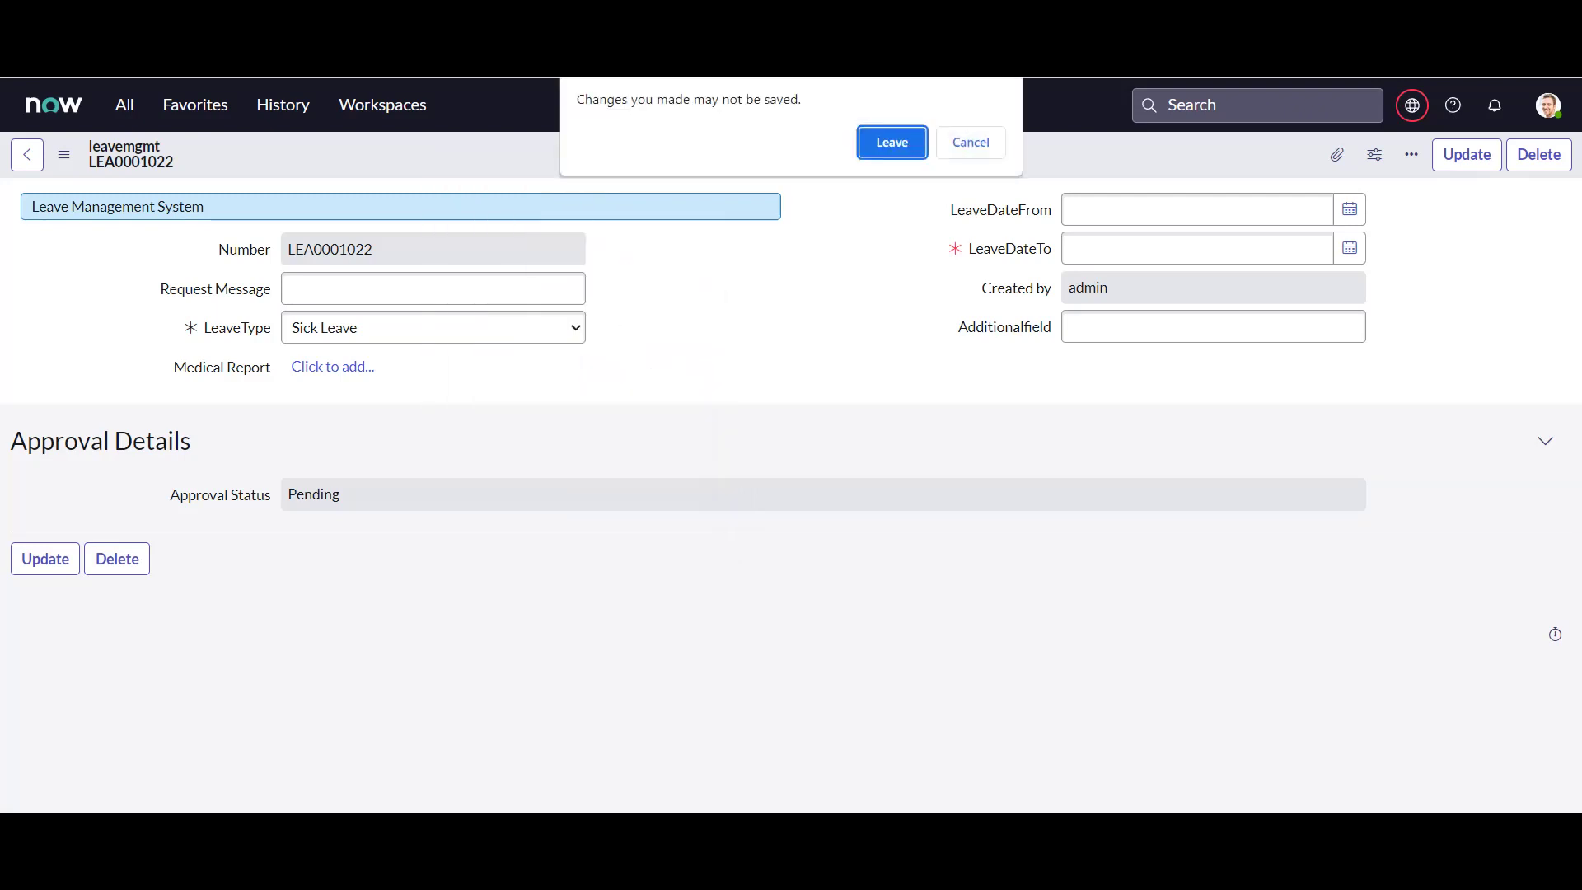
left_click(907, 142)
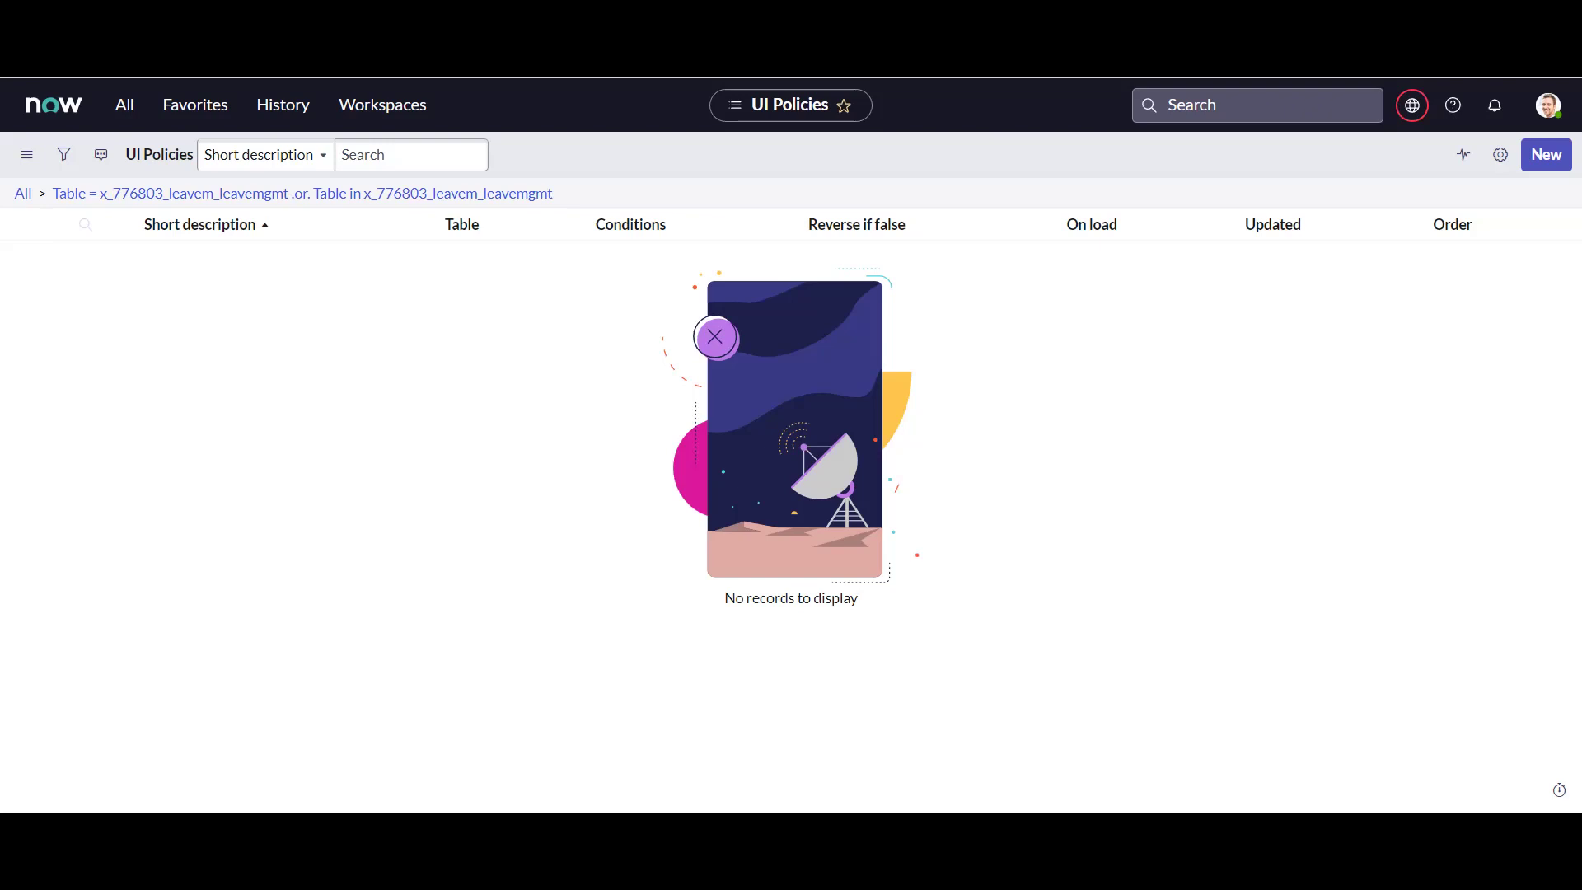
Create a new UI policy for the leavemgmt table with the short description "EnableDisable Medical Report Field"
left_click(1546, 155)
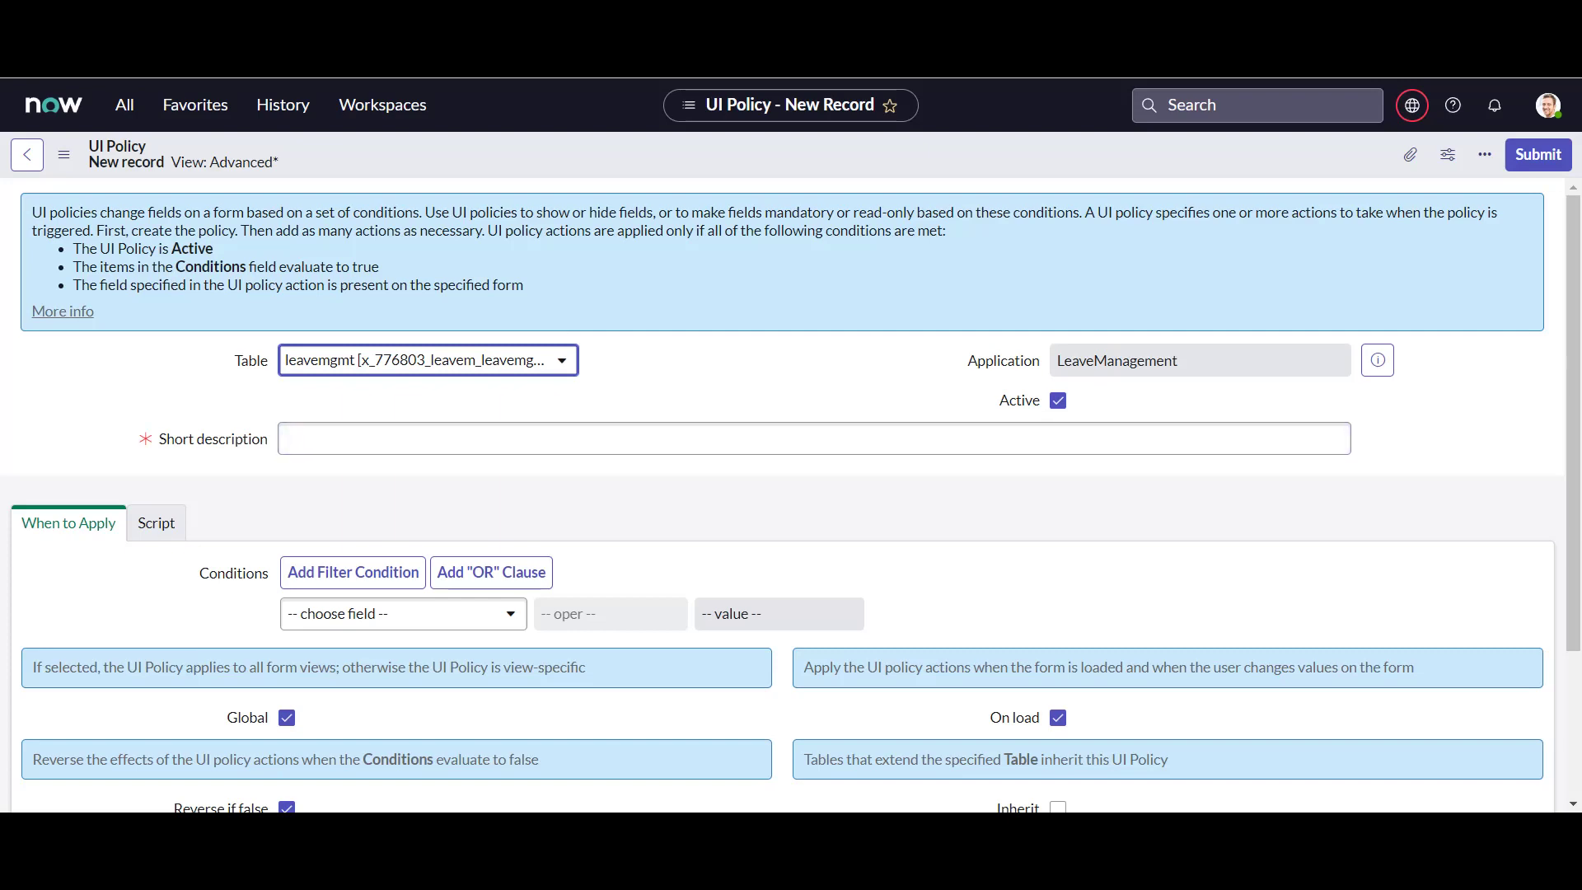
left_click(429, 438)
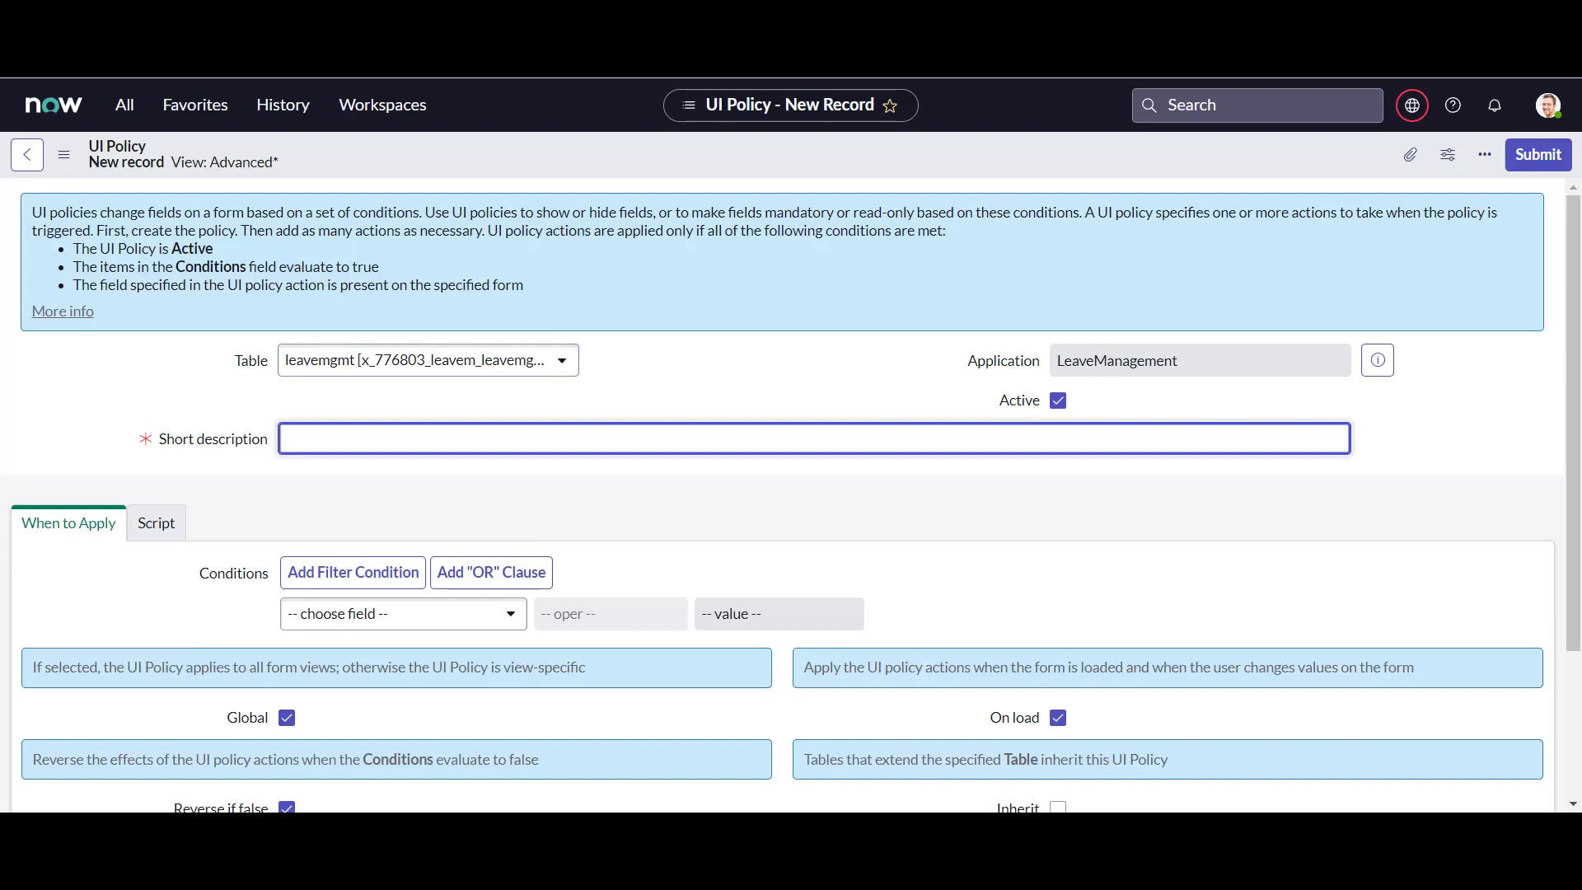
type("EnableDisableMedical")
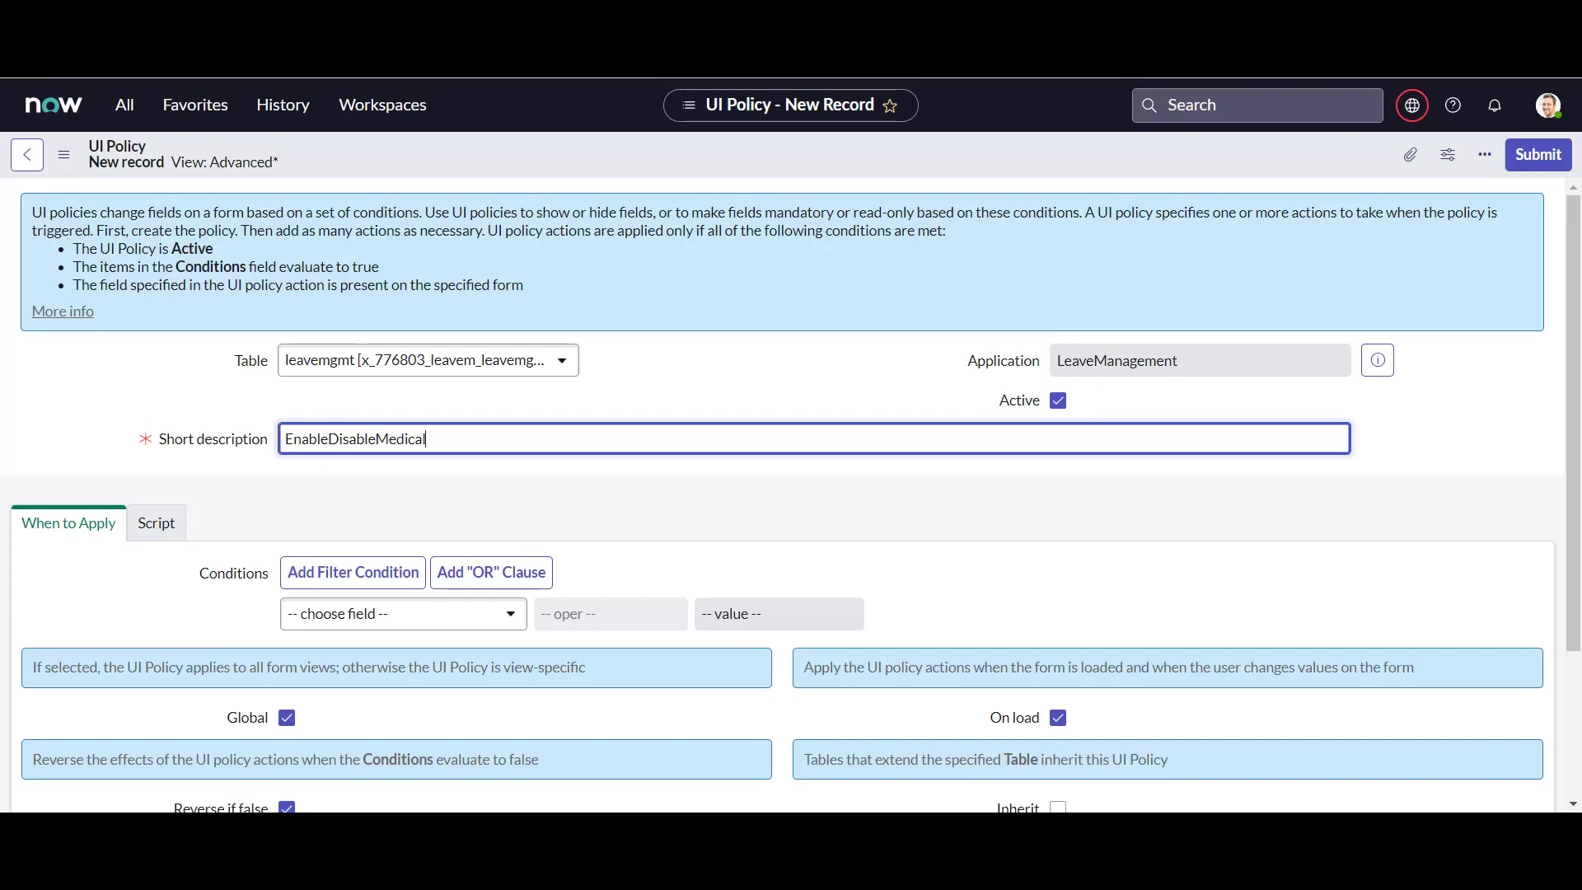
type("Report Field")
scroll(783, 495, "down", 2)
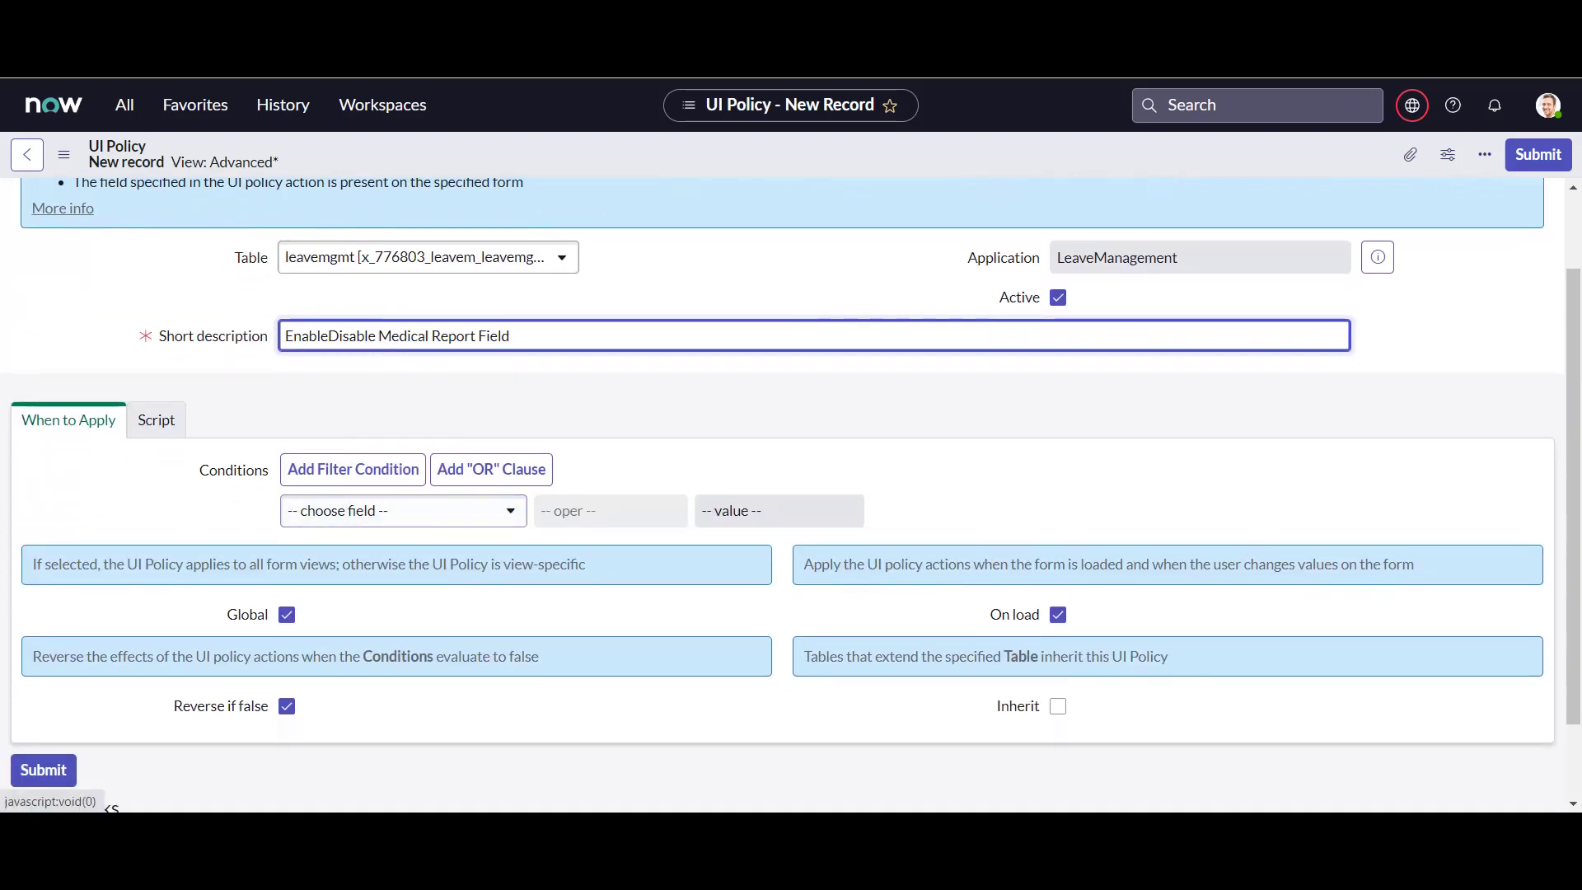
Look at the script options of the new UI policy, returning to its application conditions
scroll(783, 495, "down", 1)
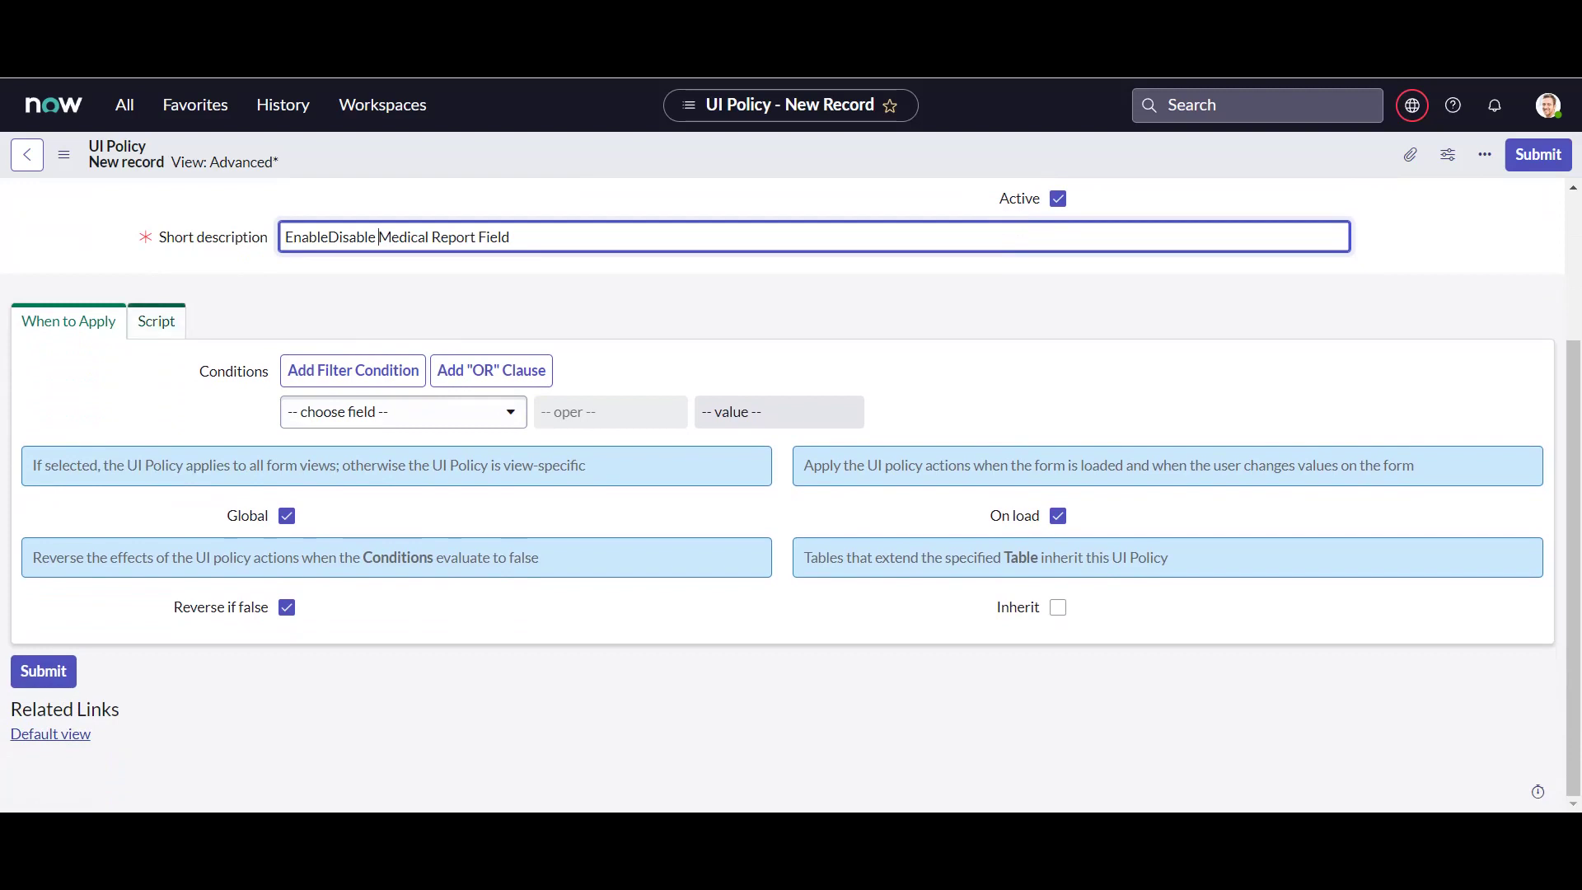
left_click(156, 321)
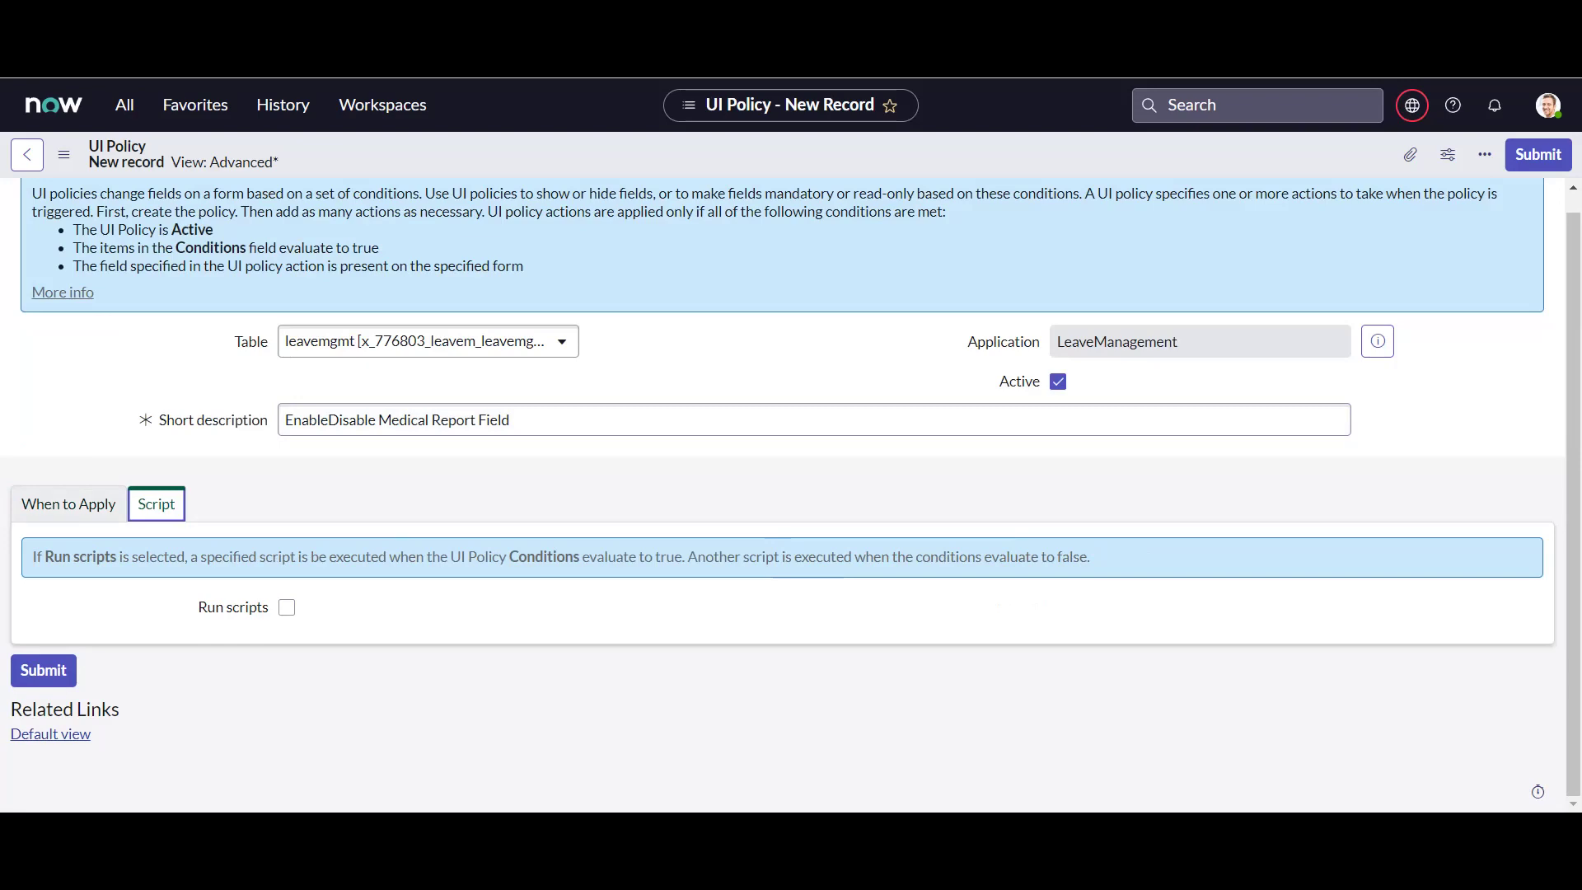
left_click(68, 503)
scroll(783, 495, "down", 1)
scroll(791, 494, "down", 2)
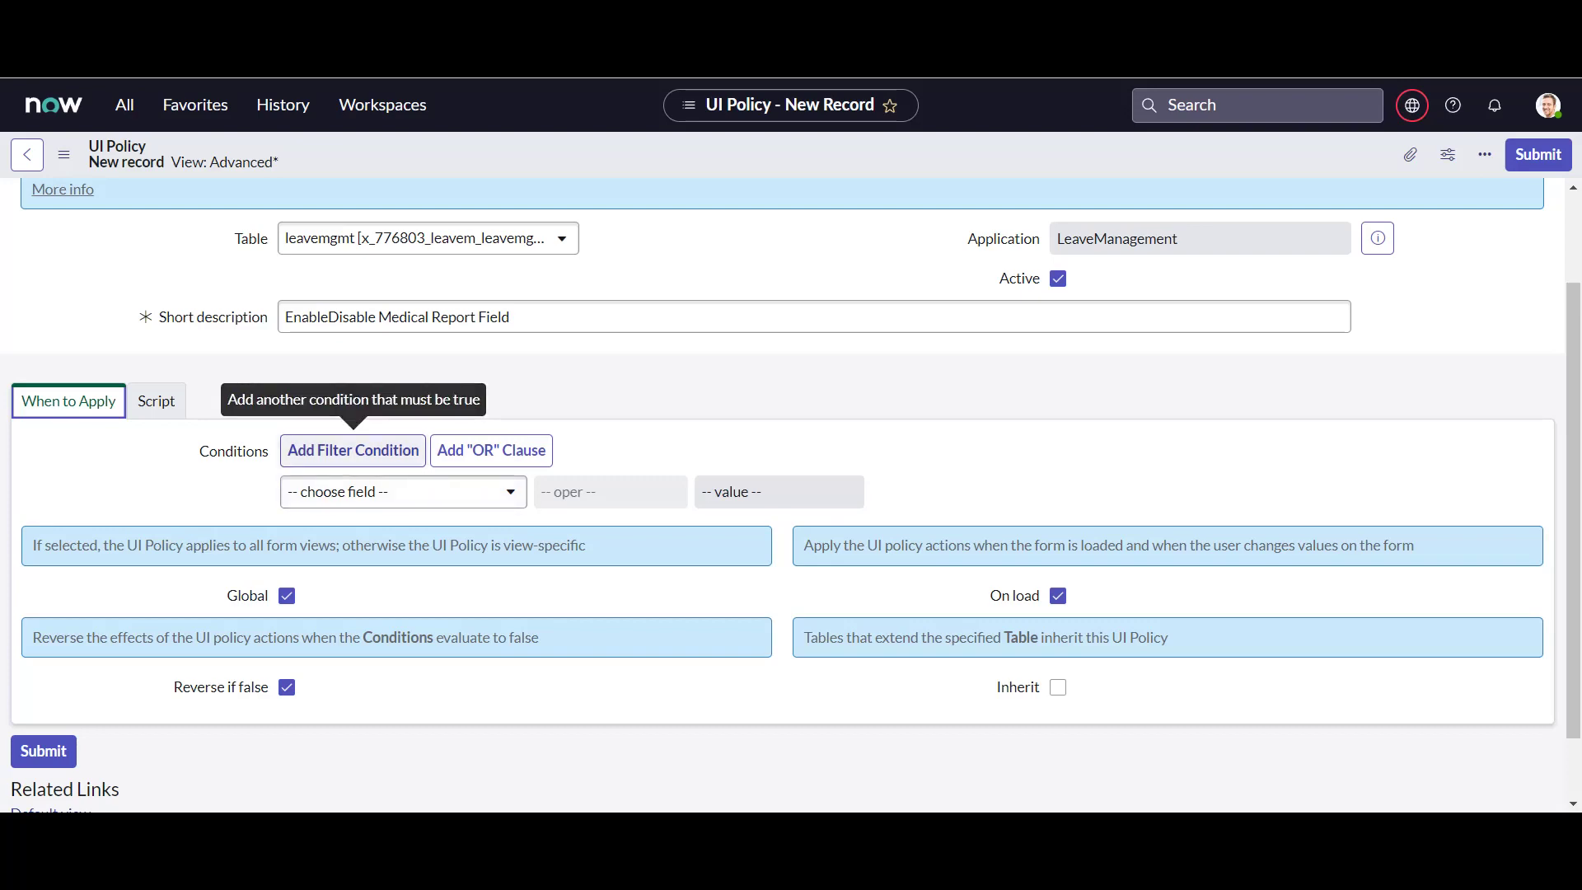
Add a second filter condition row and browse the fields available for the first condition without choosing one
left_click(354, 450)
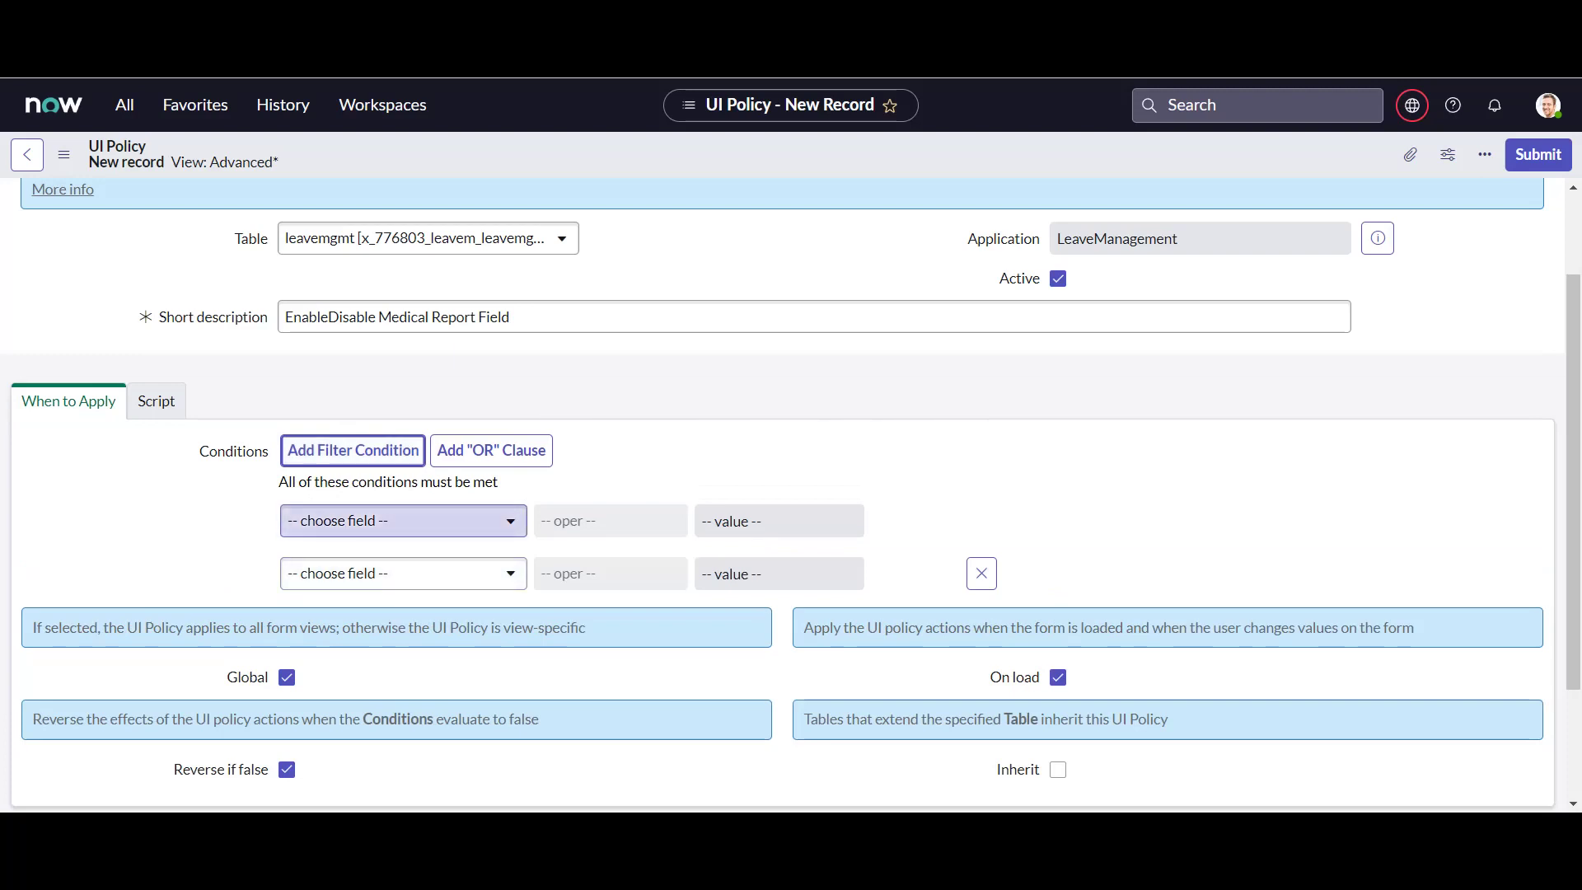
left_click(403, 521)
key("Down")
key("Down")
key("Down")
key("Down")
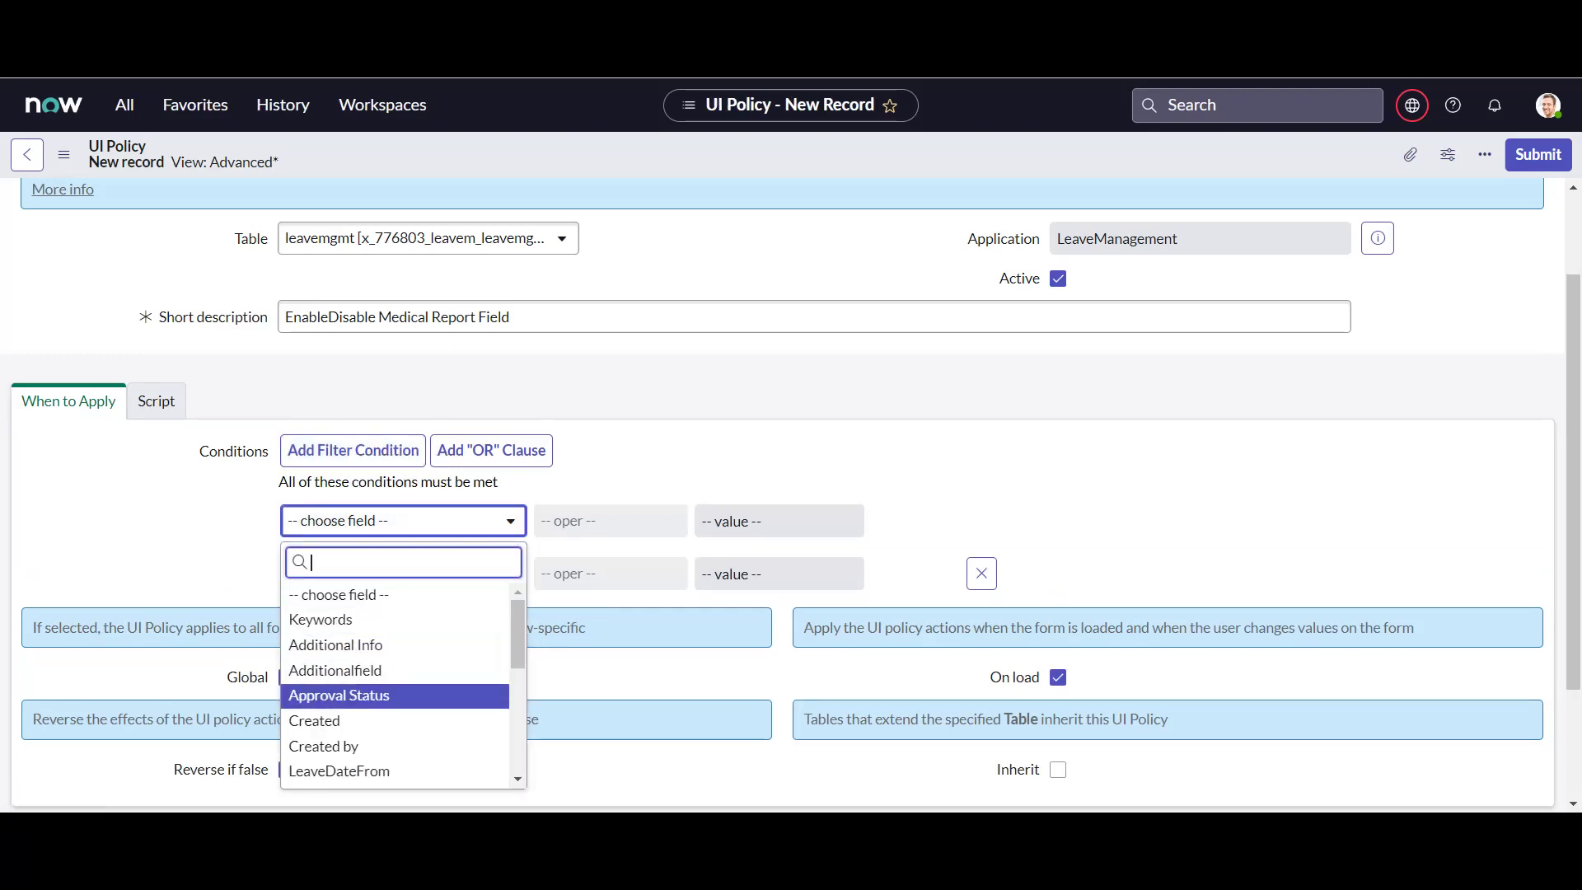
key("Up")
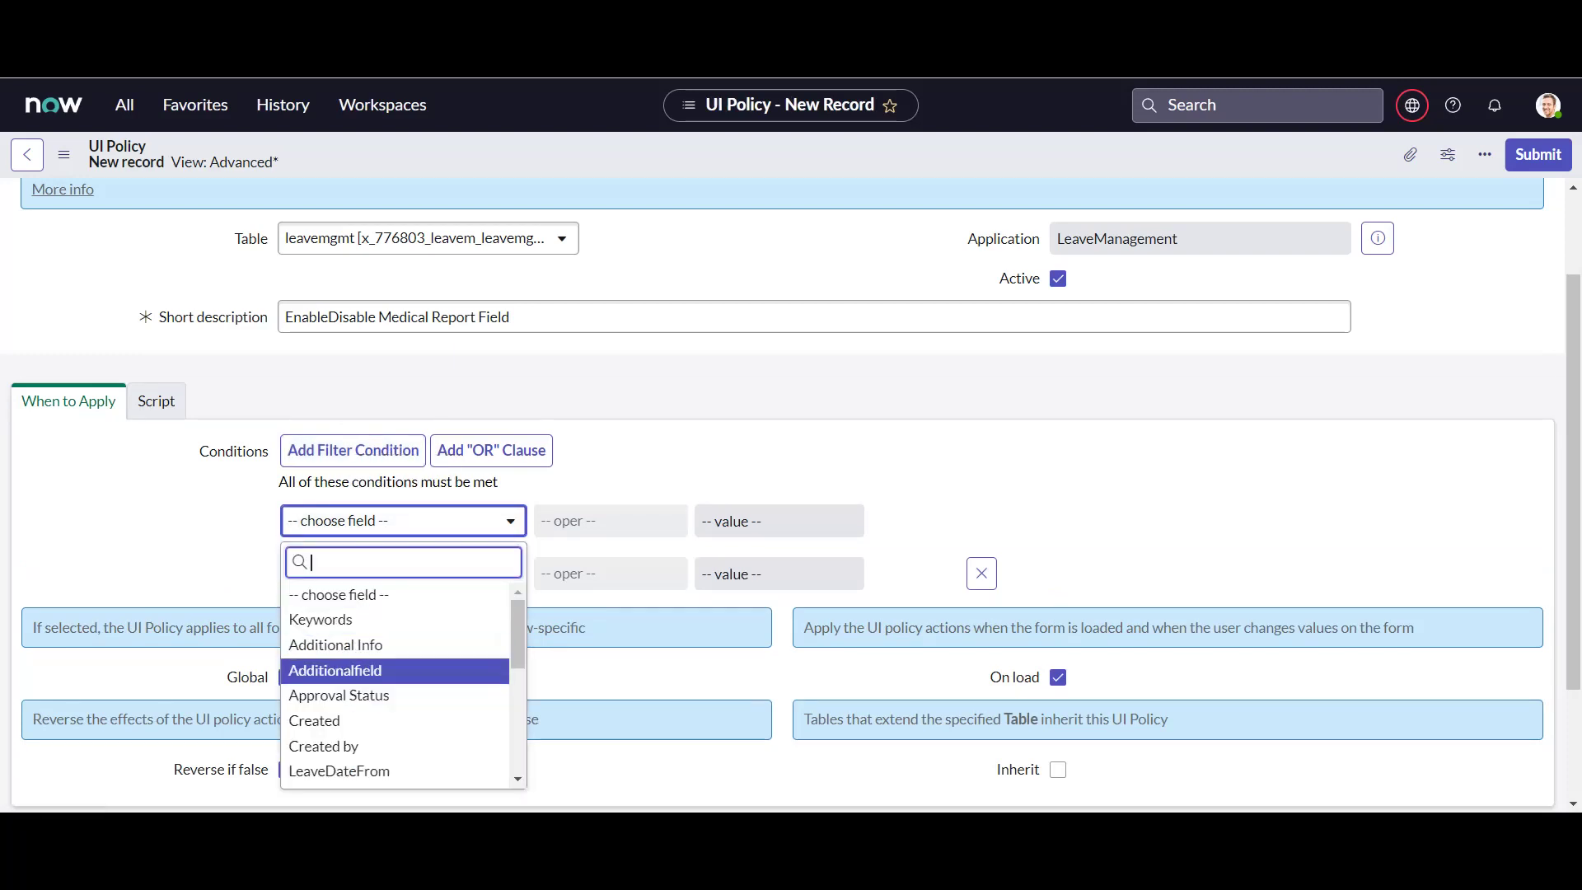
key("Down")
key("Down")
key("Down")
key("Down")
key("Down")
key("Down")
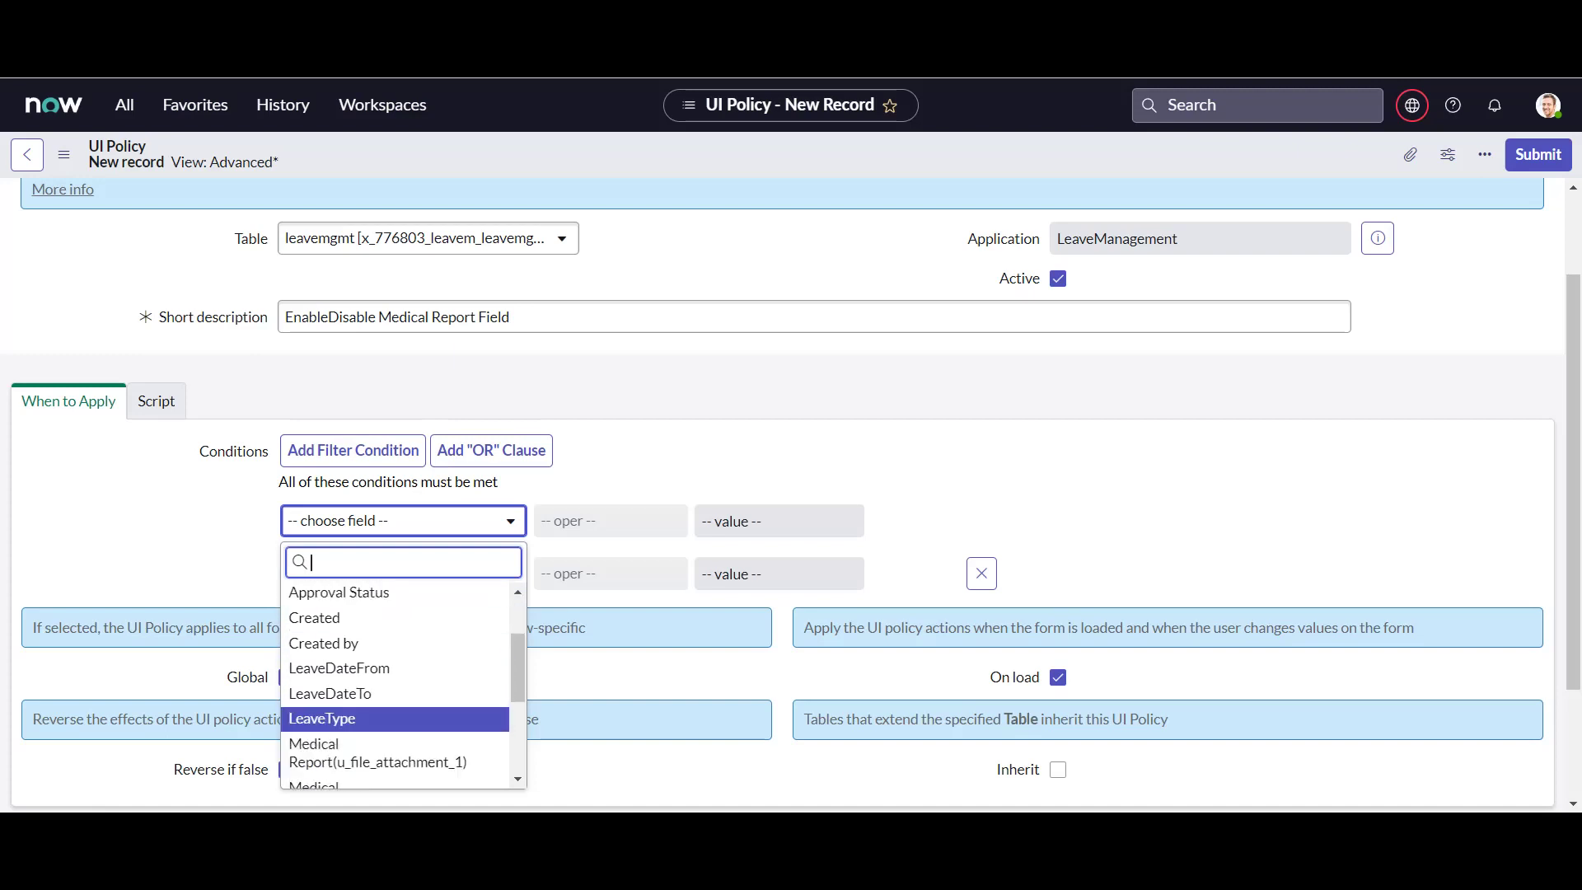
key("Up")
key("Down")
key("Up")
key("Escape")
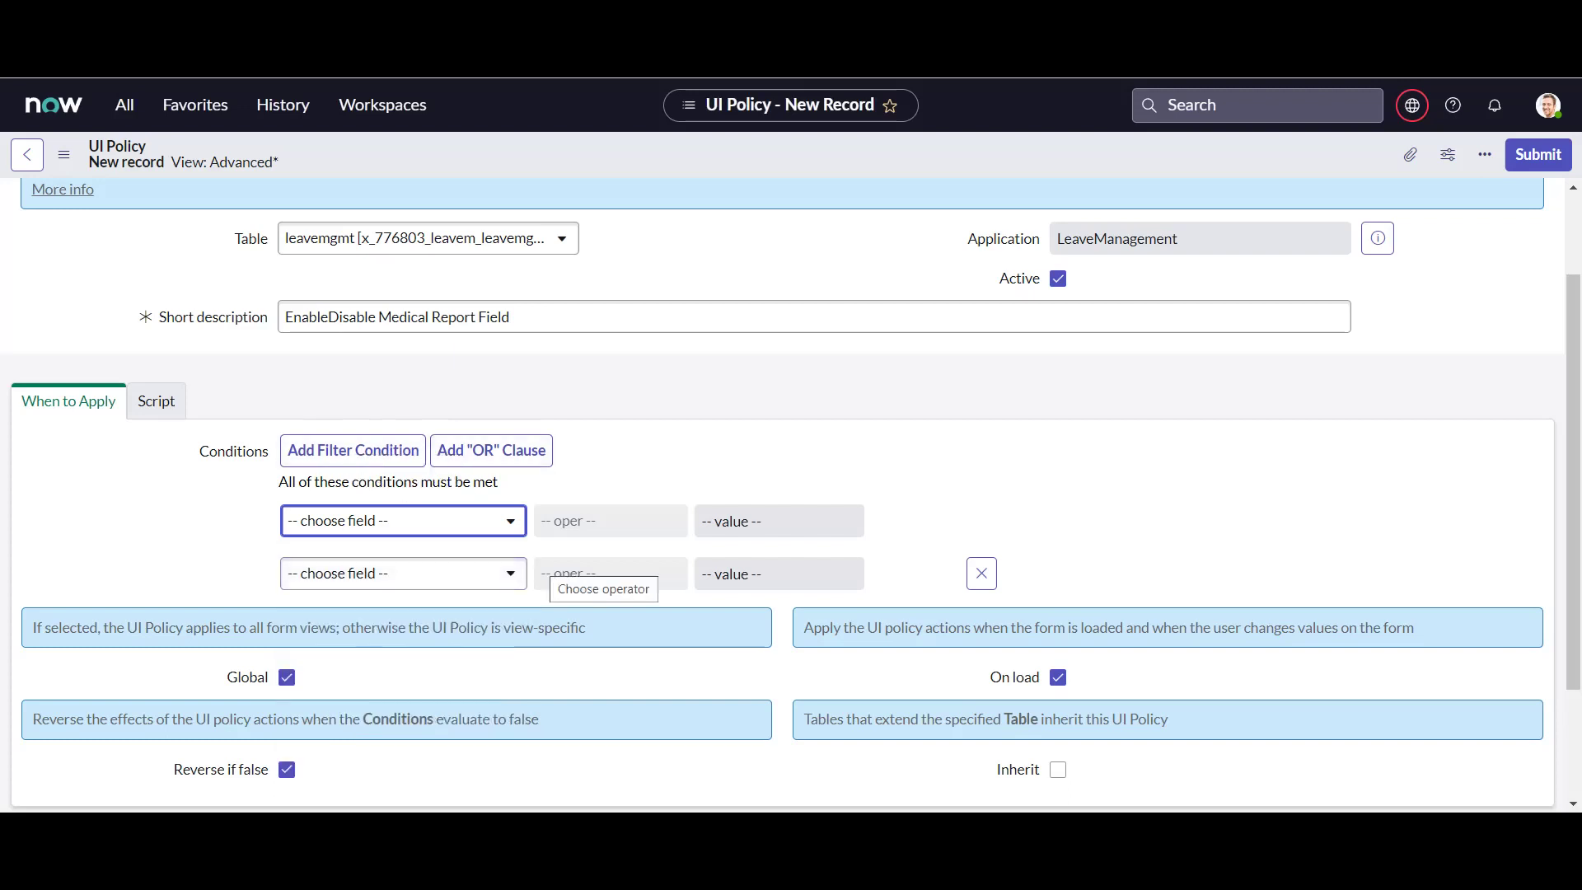
scroll(791, 494, "down", 2)
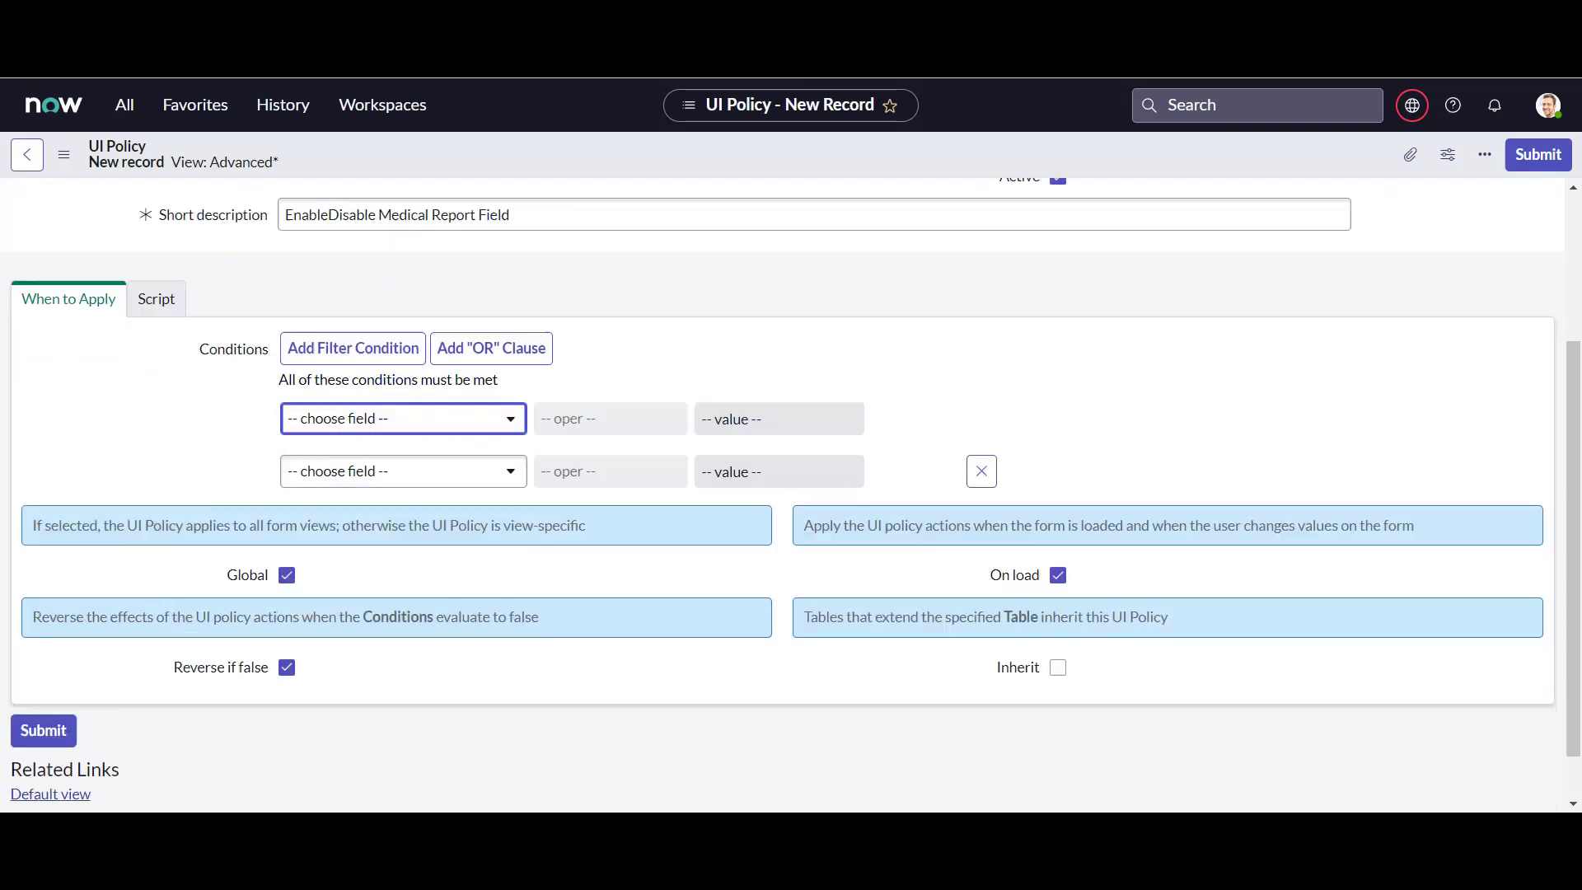
scroll(791, 495, "up", 1)
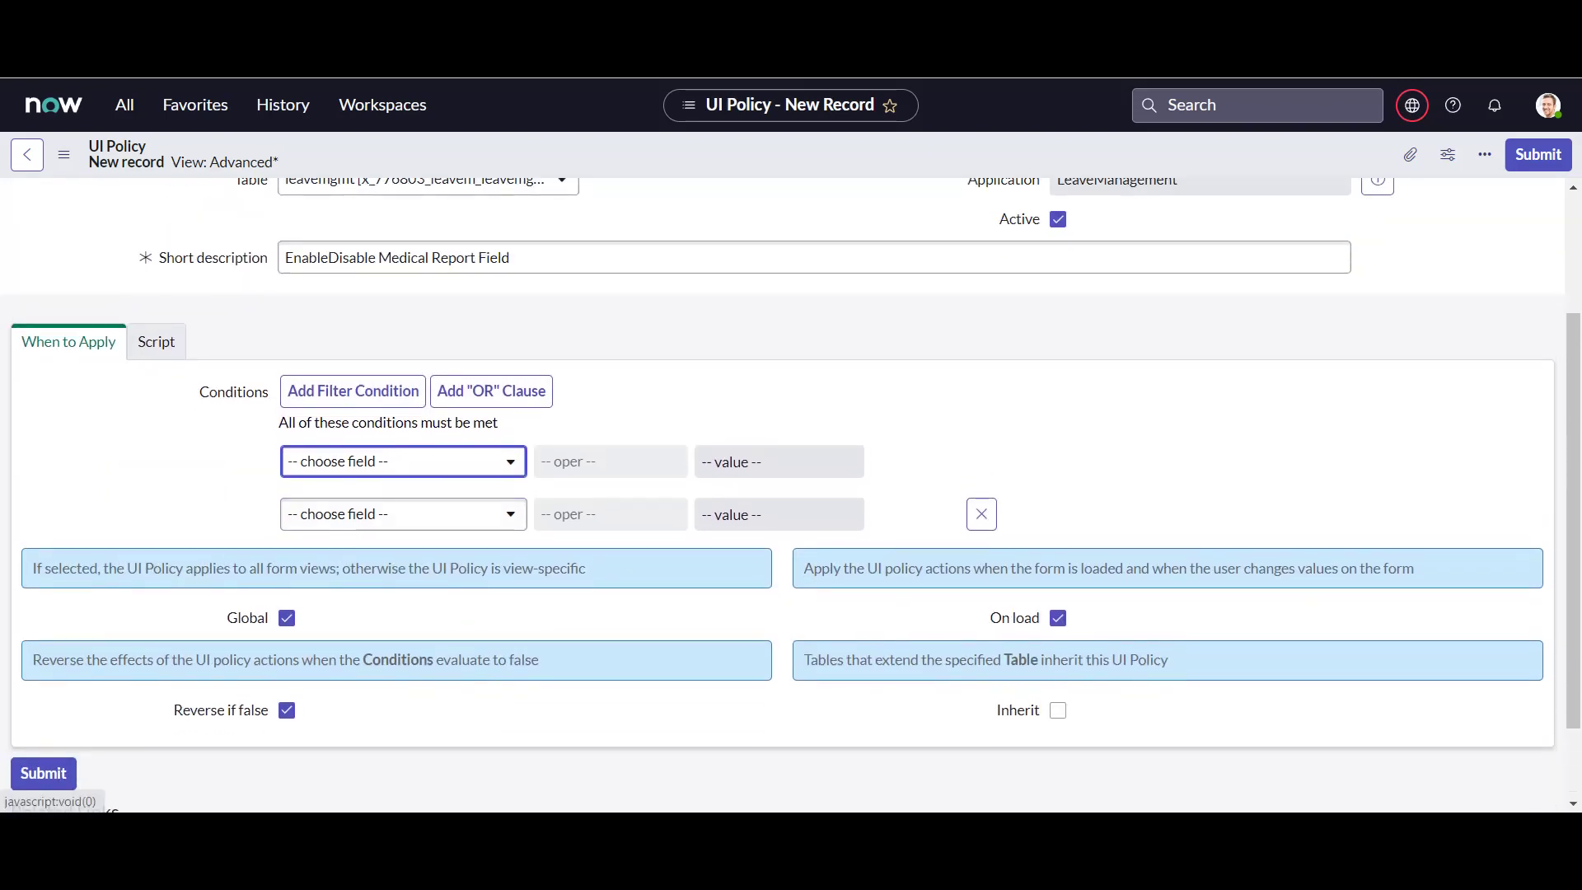
Try Medical Report u_file_attachment_1 and u_file_attachment_2 as the first condition's field, and remove that condition
left_click(403, 462)
scroll(396, 638, "down", 1)
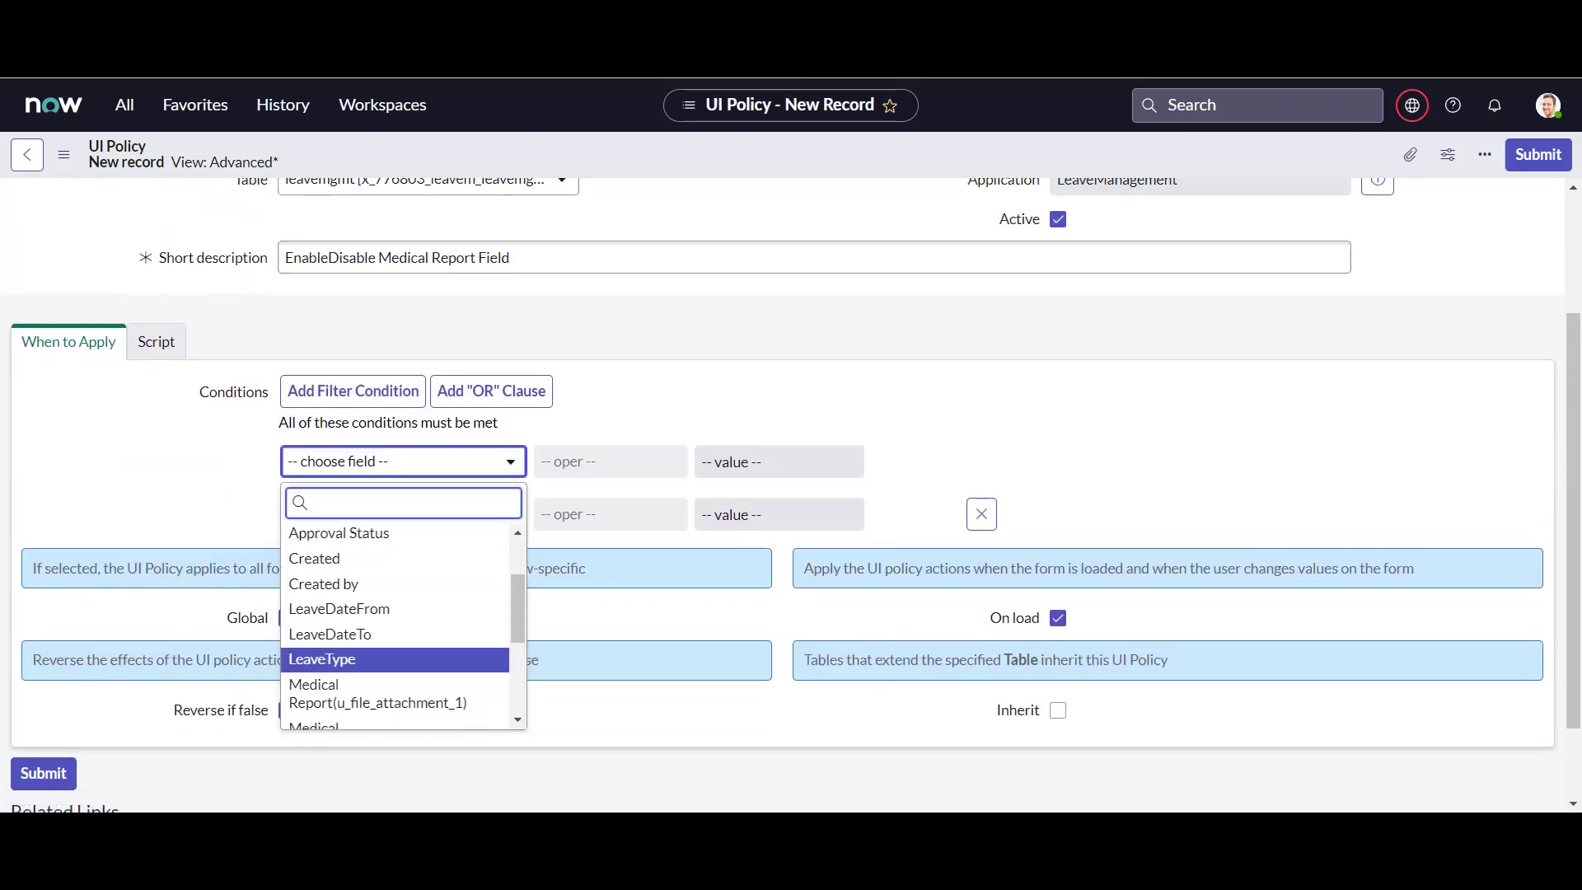
scroll(395, 620, "down", 3)
scroll(395, 591, "up", 1)
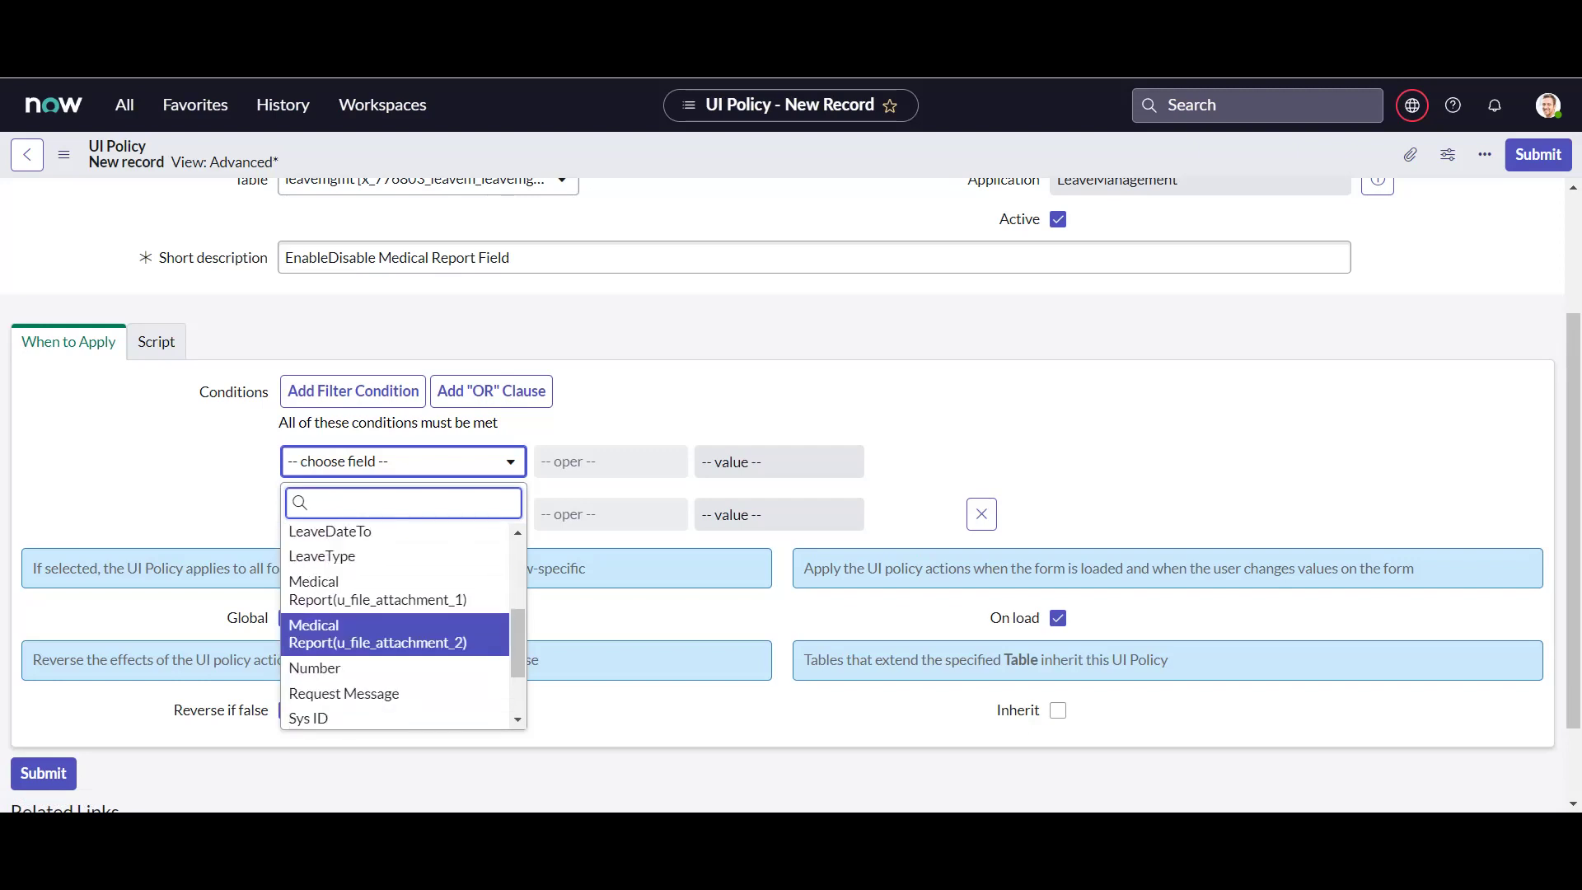
key("Up")
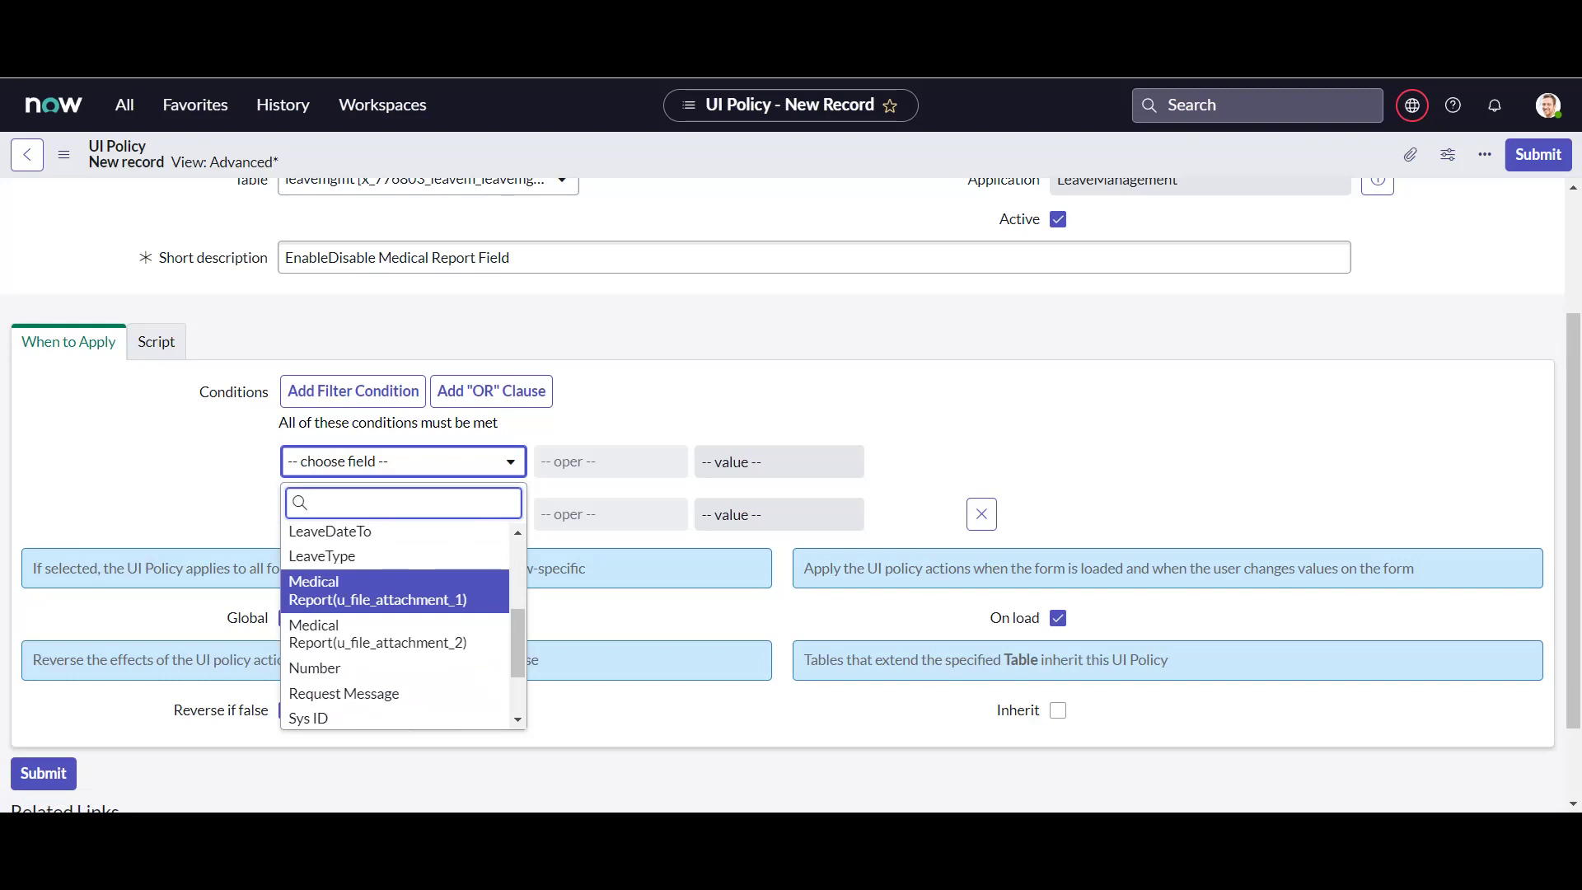
key("Return")
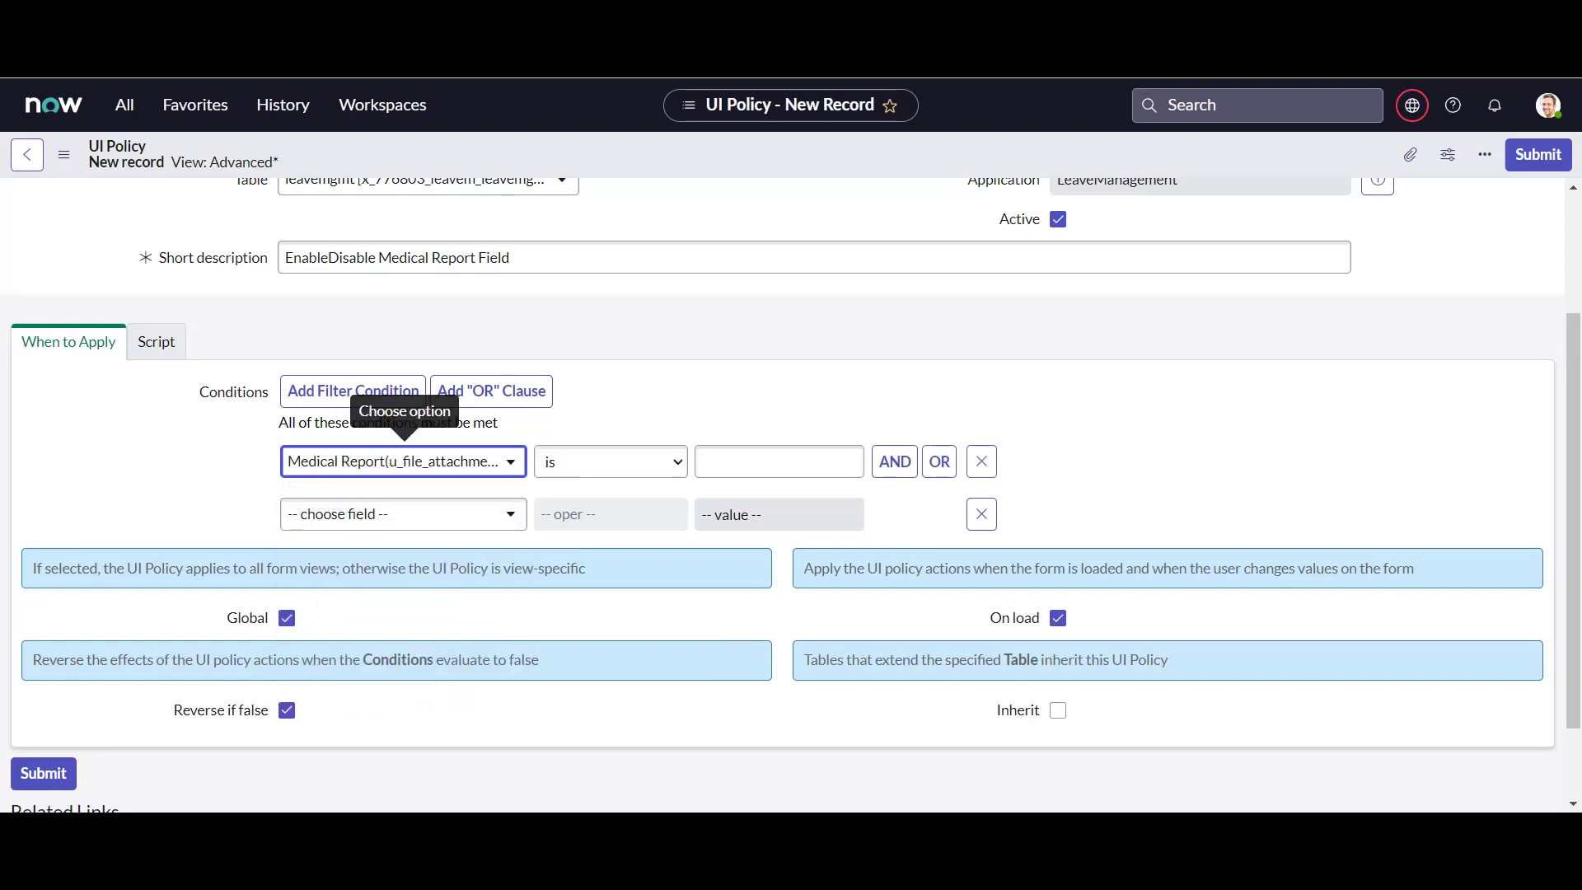
left_click(404, 462)
scroll(395, 612, "down", 1)
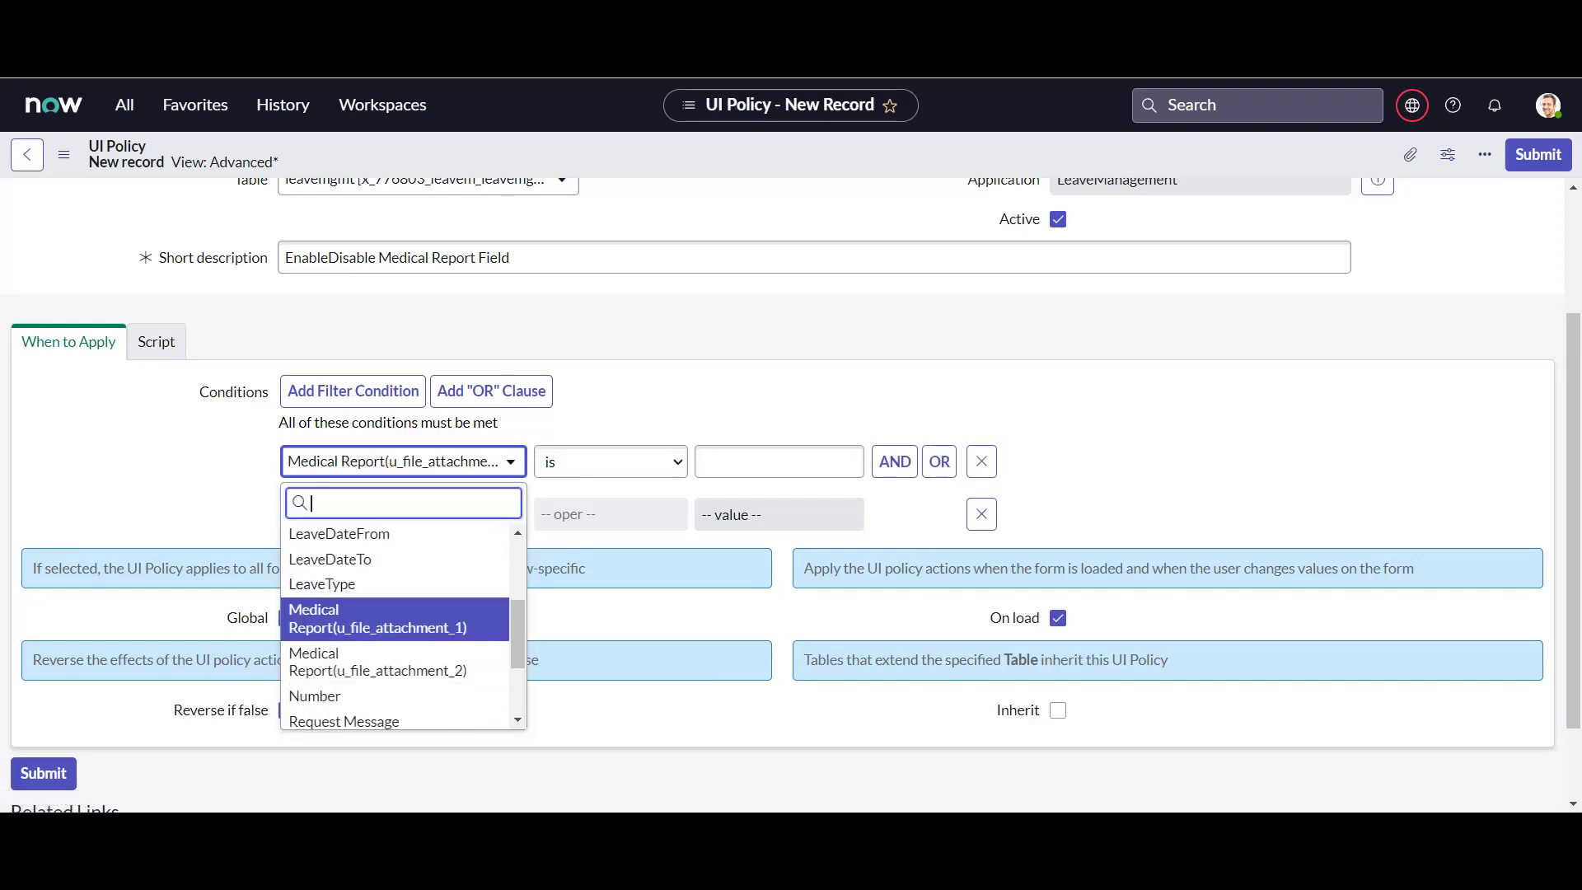
key("Down")
key("Return")
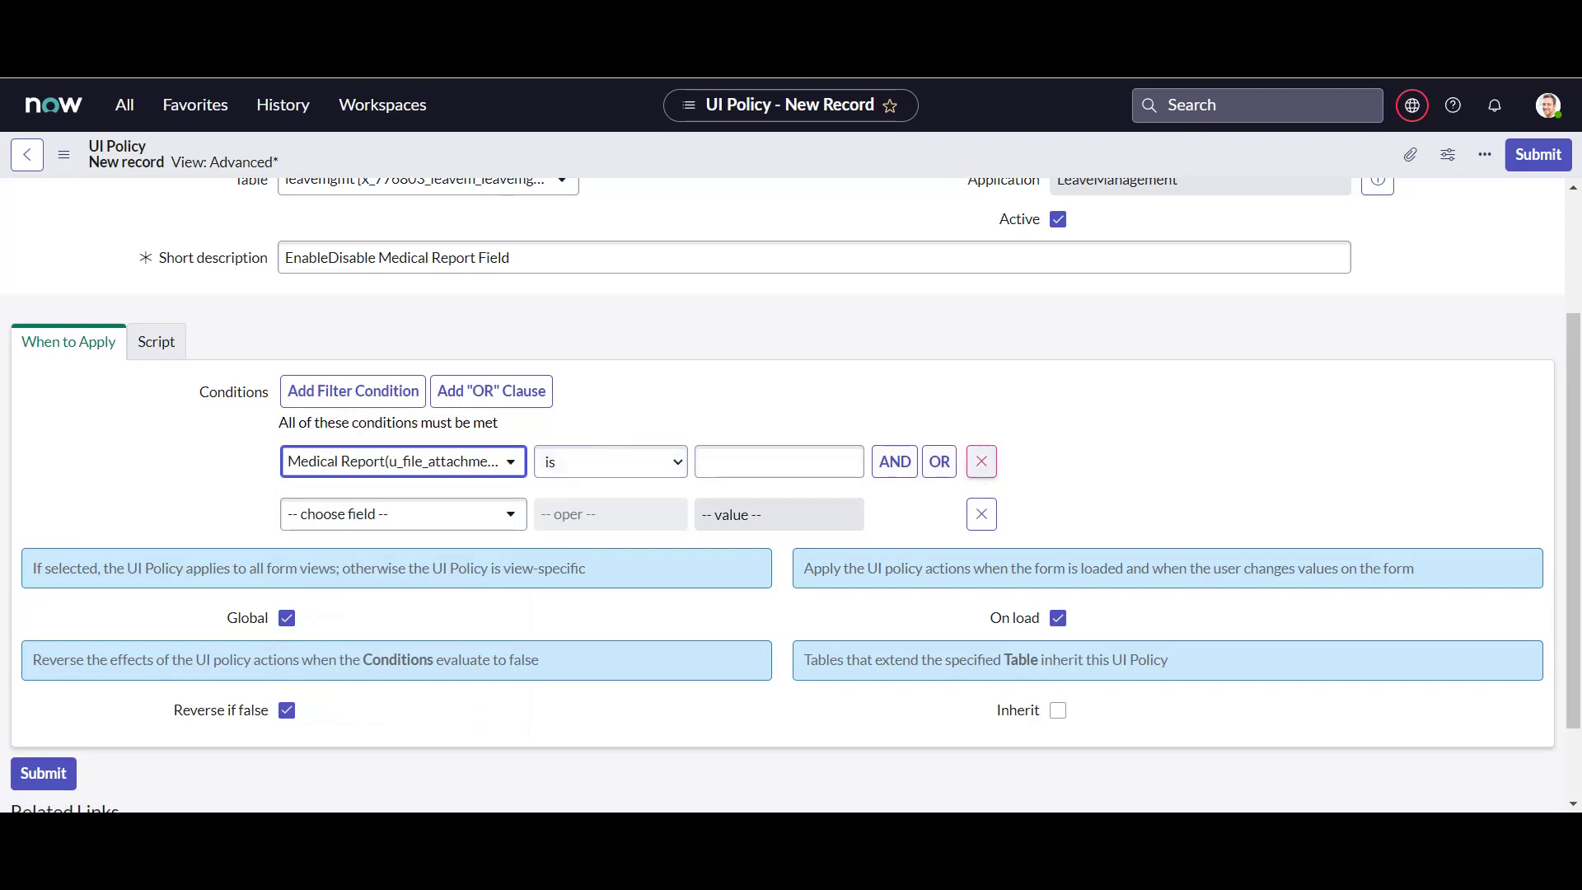
left_click(980, 460)
Choose LeaveType as the field of the remaining filter condition
left_click(403, 432)
key("Down")
key("Down")
key("Down")
key("Down")
key("Down")
key("Down")
key("Down")
key("Down")
key("Down")
key("Down")
key("Up")
key("Up")
key("Up")
key("Down")
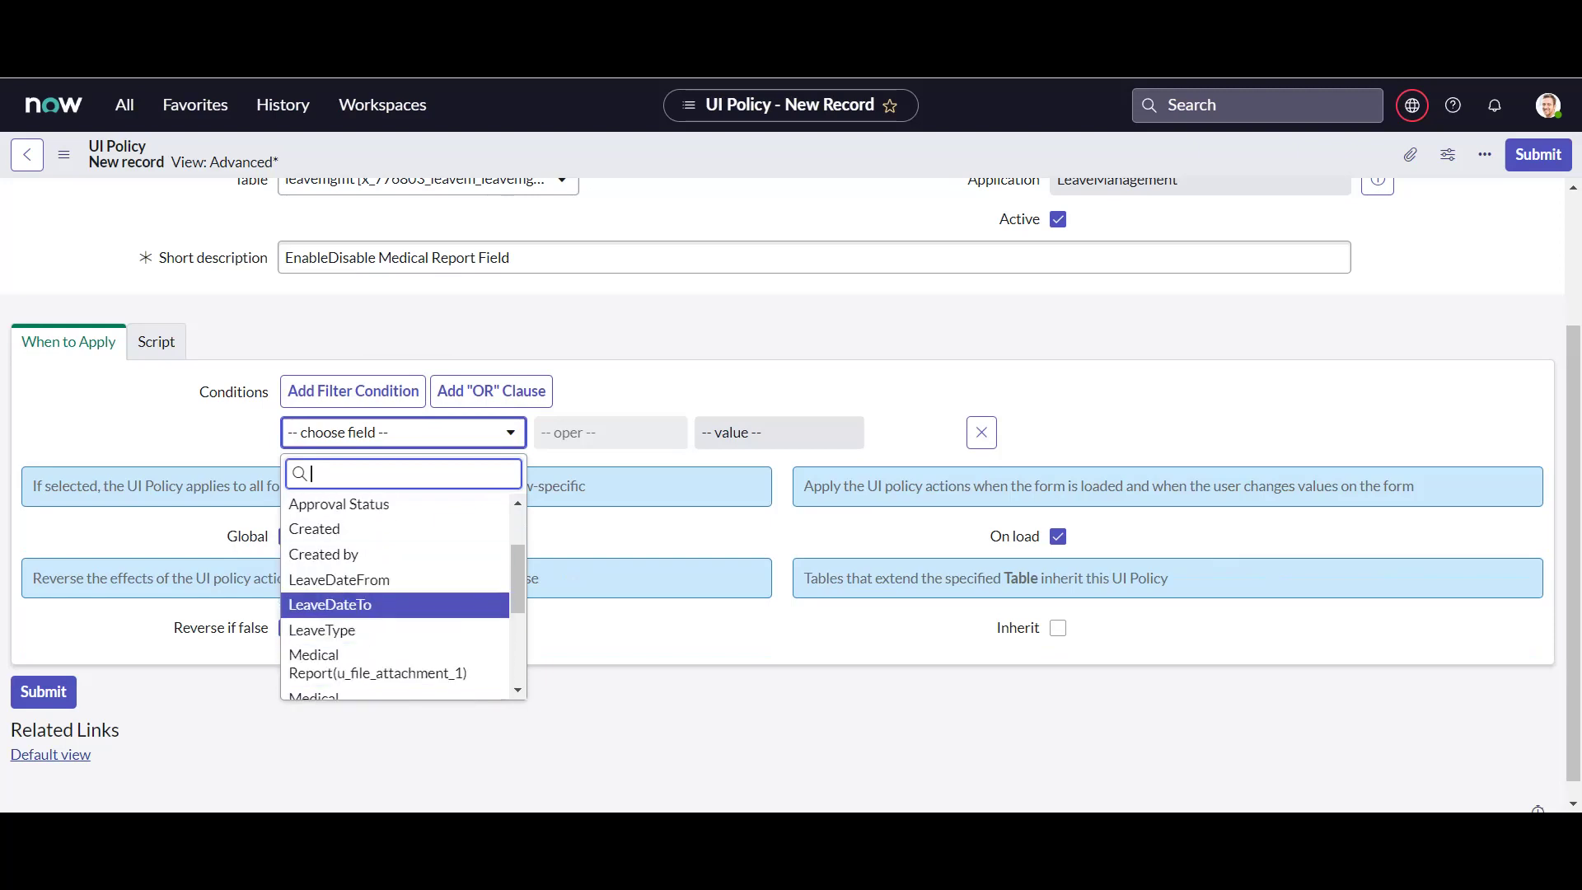
key("Down")
key("Return")
Set the LeaveType condition's value to Sick Leave, keeping the operator "is"
key("Tab")
key("Tab")
key("alt+Down")
key("Down")
key("Down")
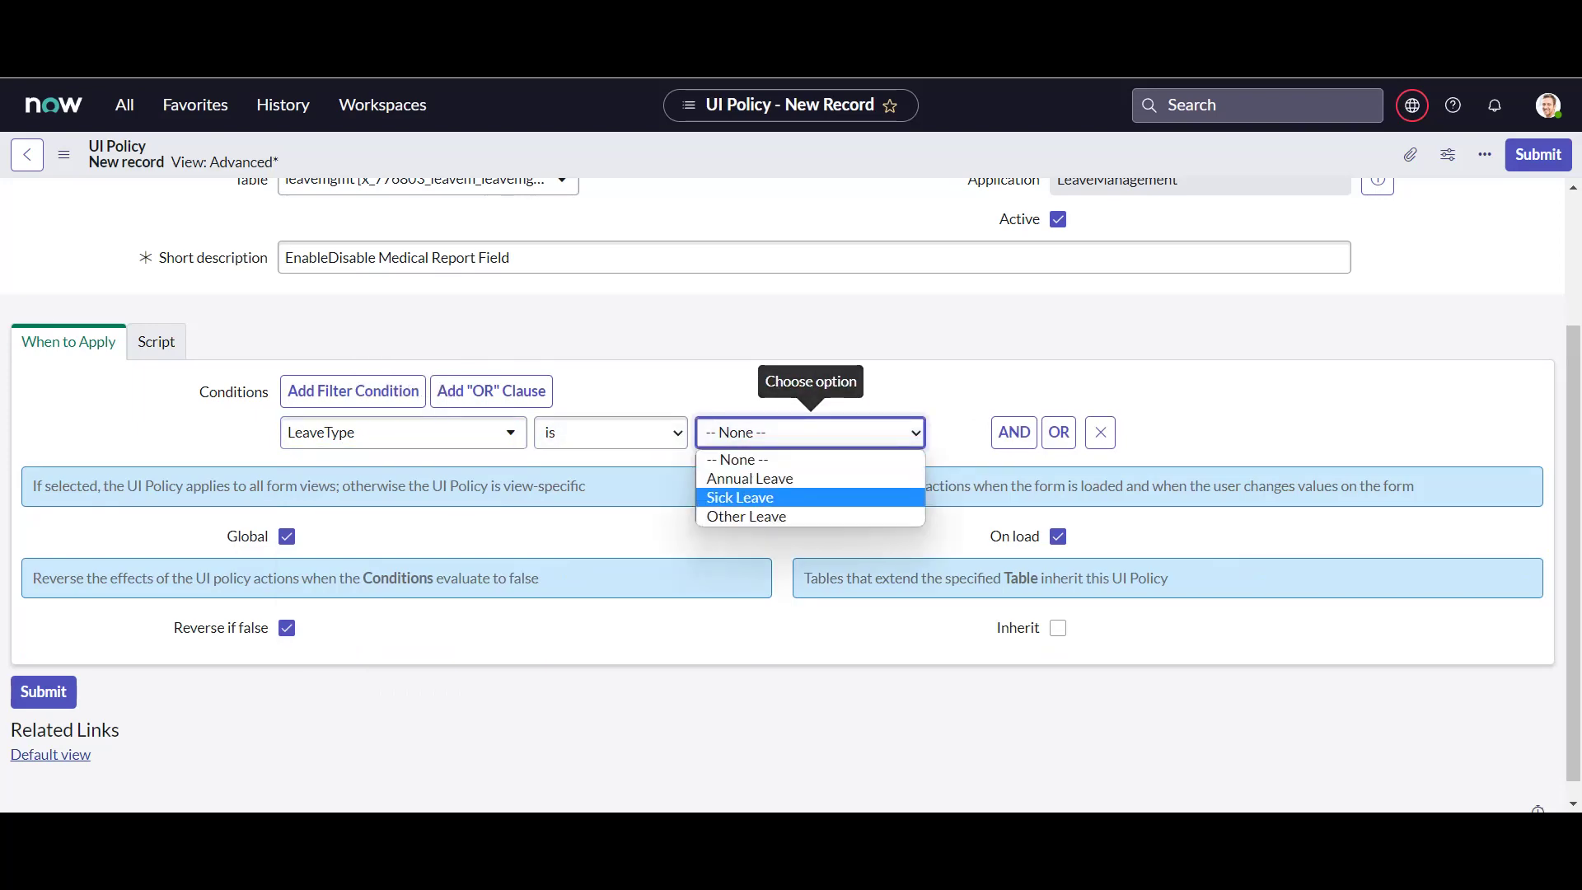
key("Return")
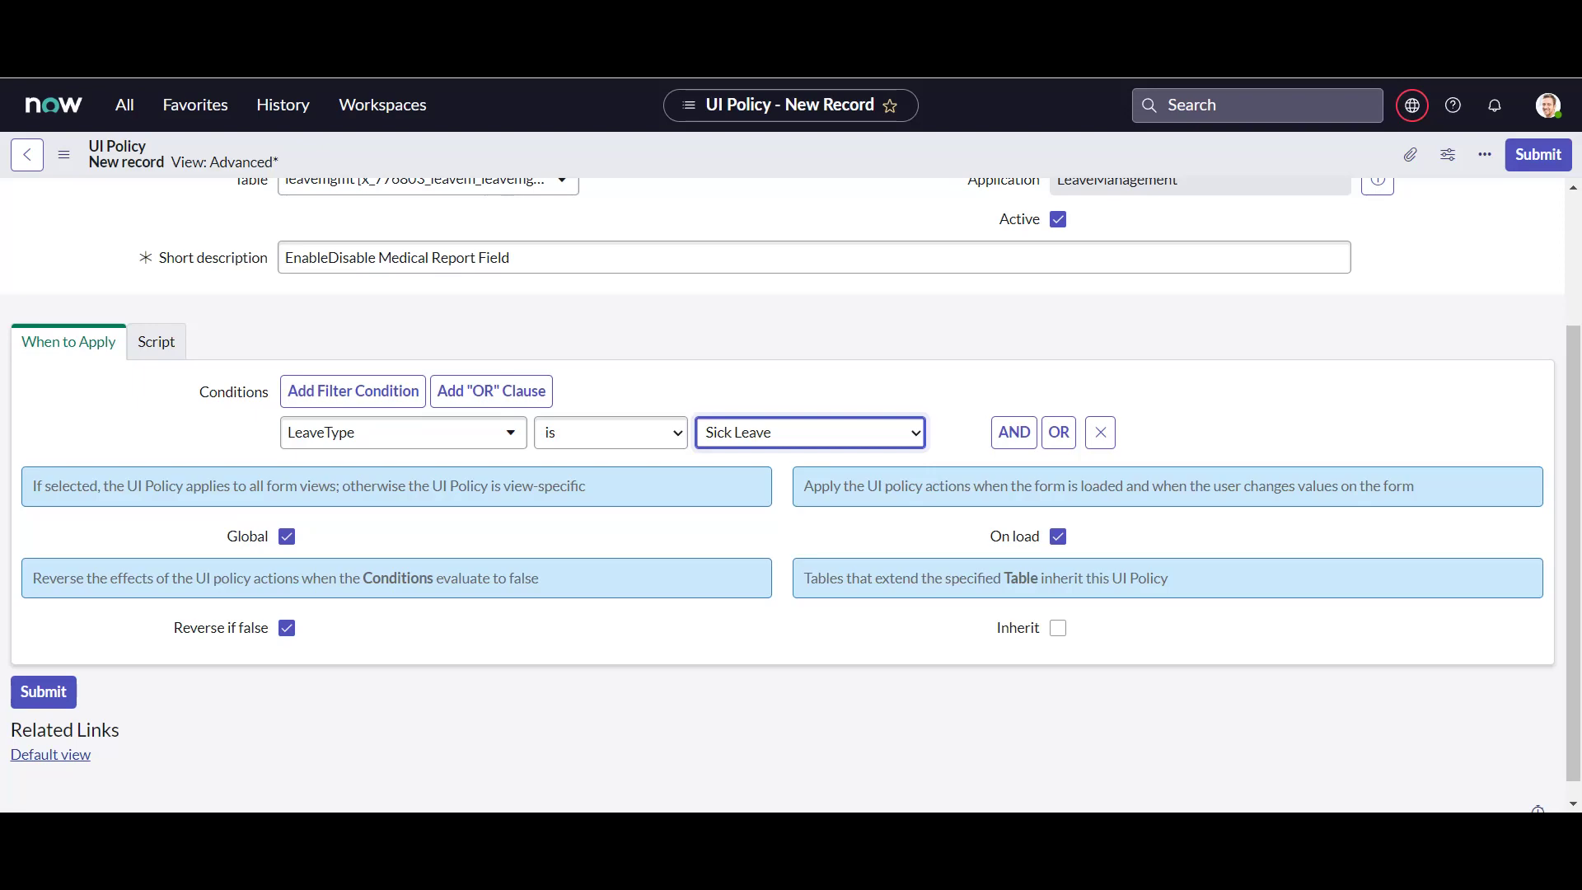
Toggle the policy's Global, On load and Inherit options and restore each to its original setting
left_click(287, 537)
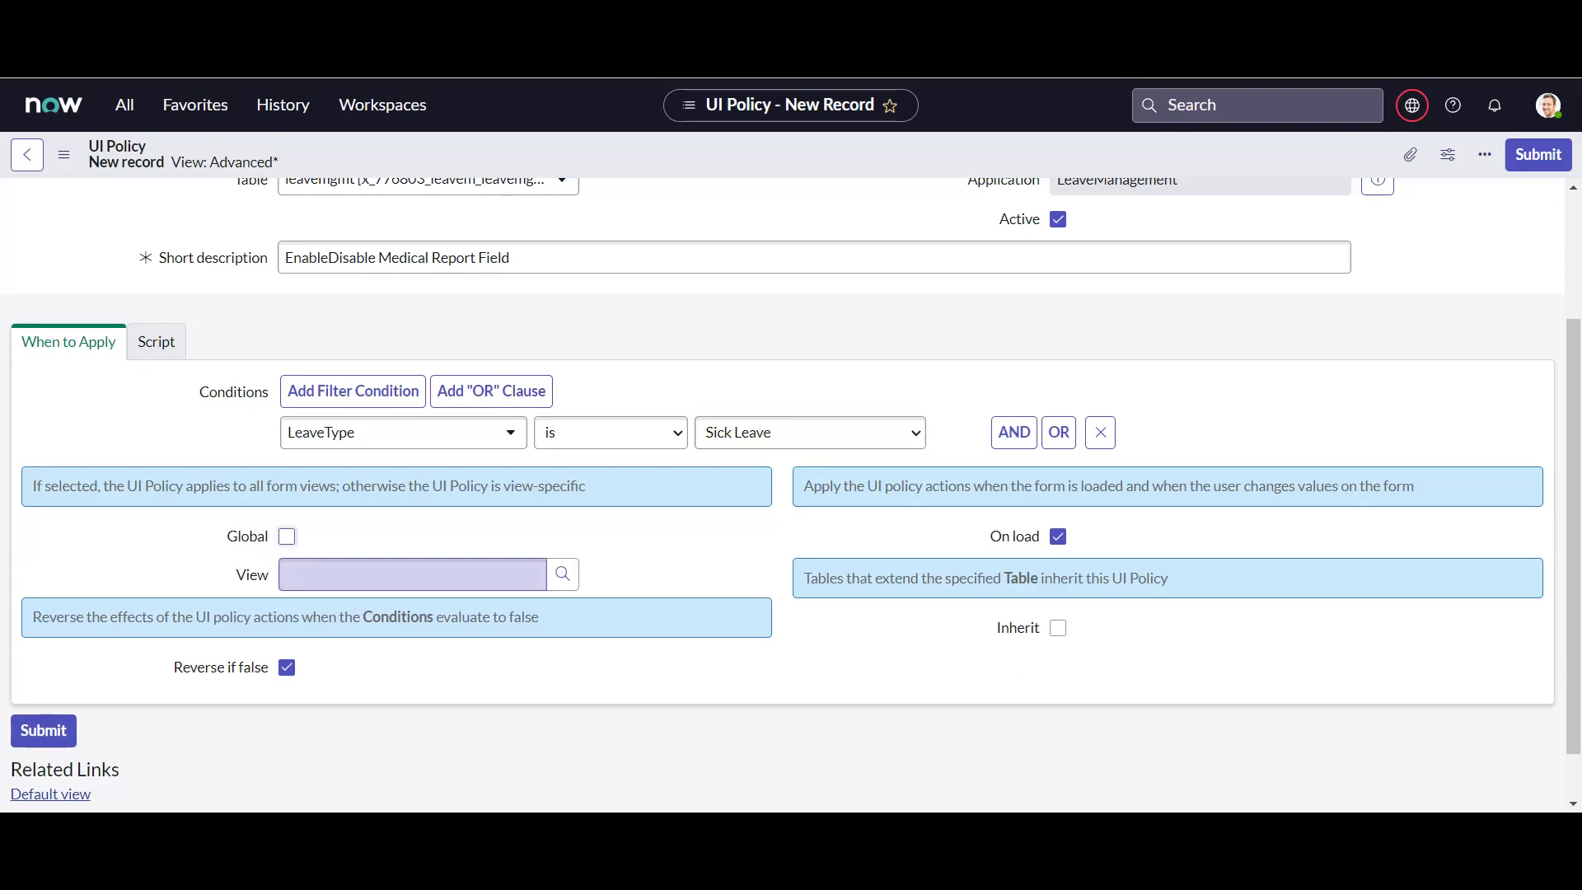
left_click(287, 536)
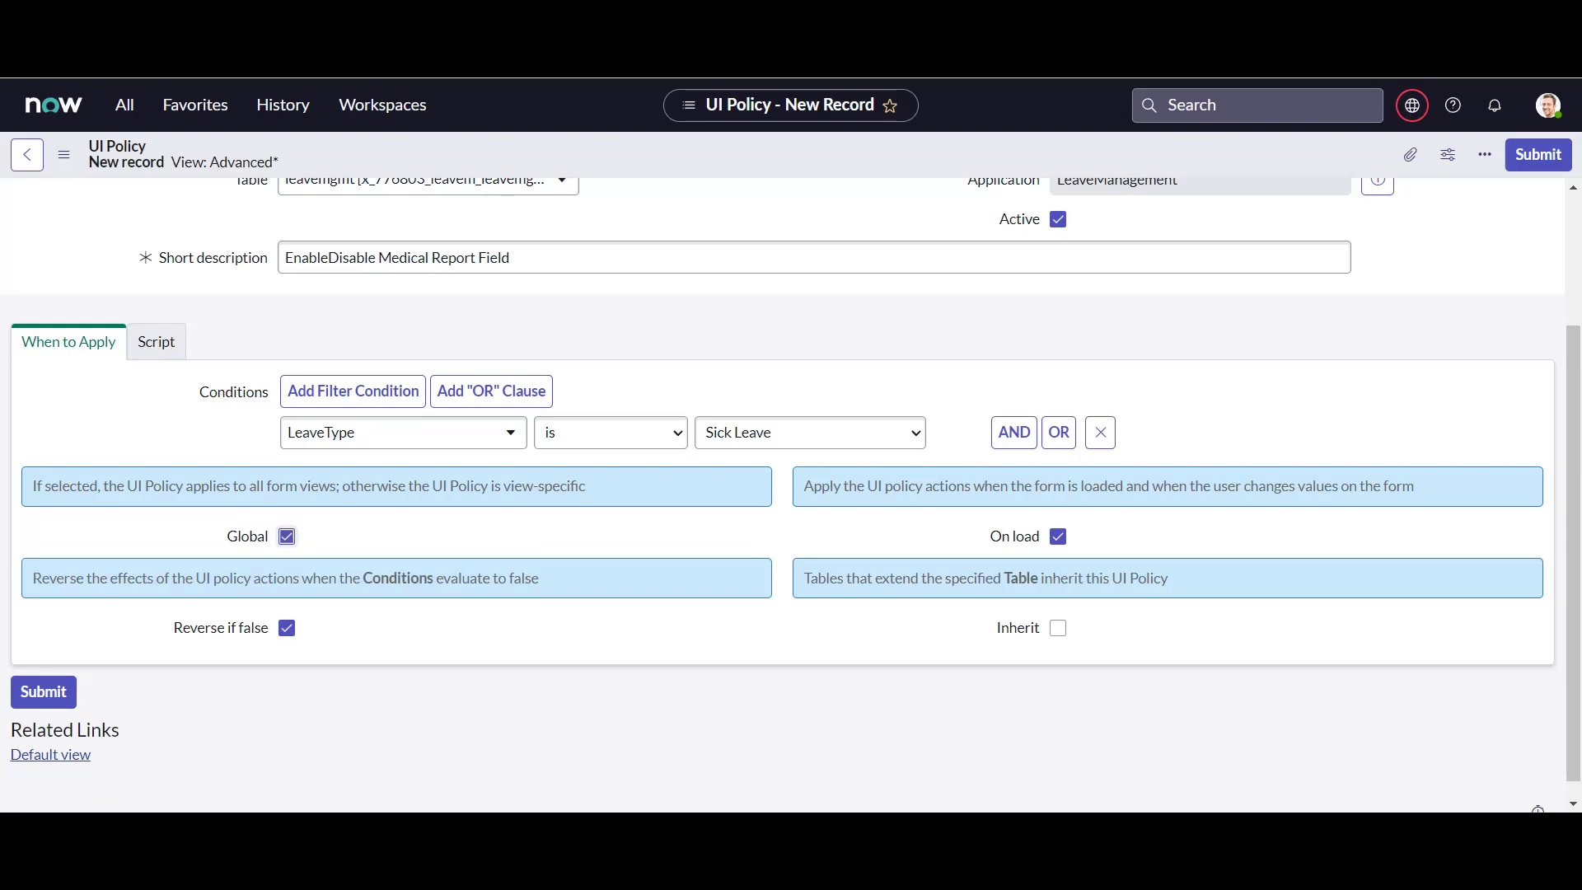
left_click(1058, 537)
left_click(1058, 536)
left_click(1058, 628)
left_click(1058, 628)
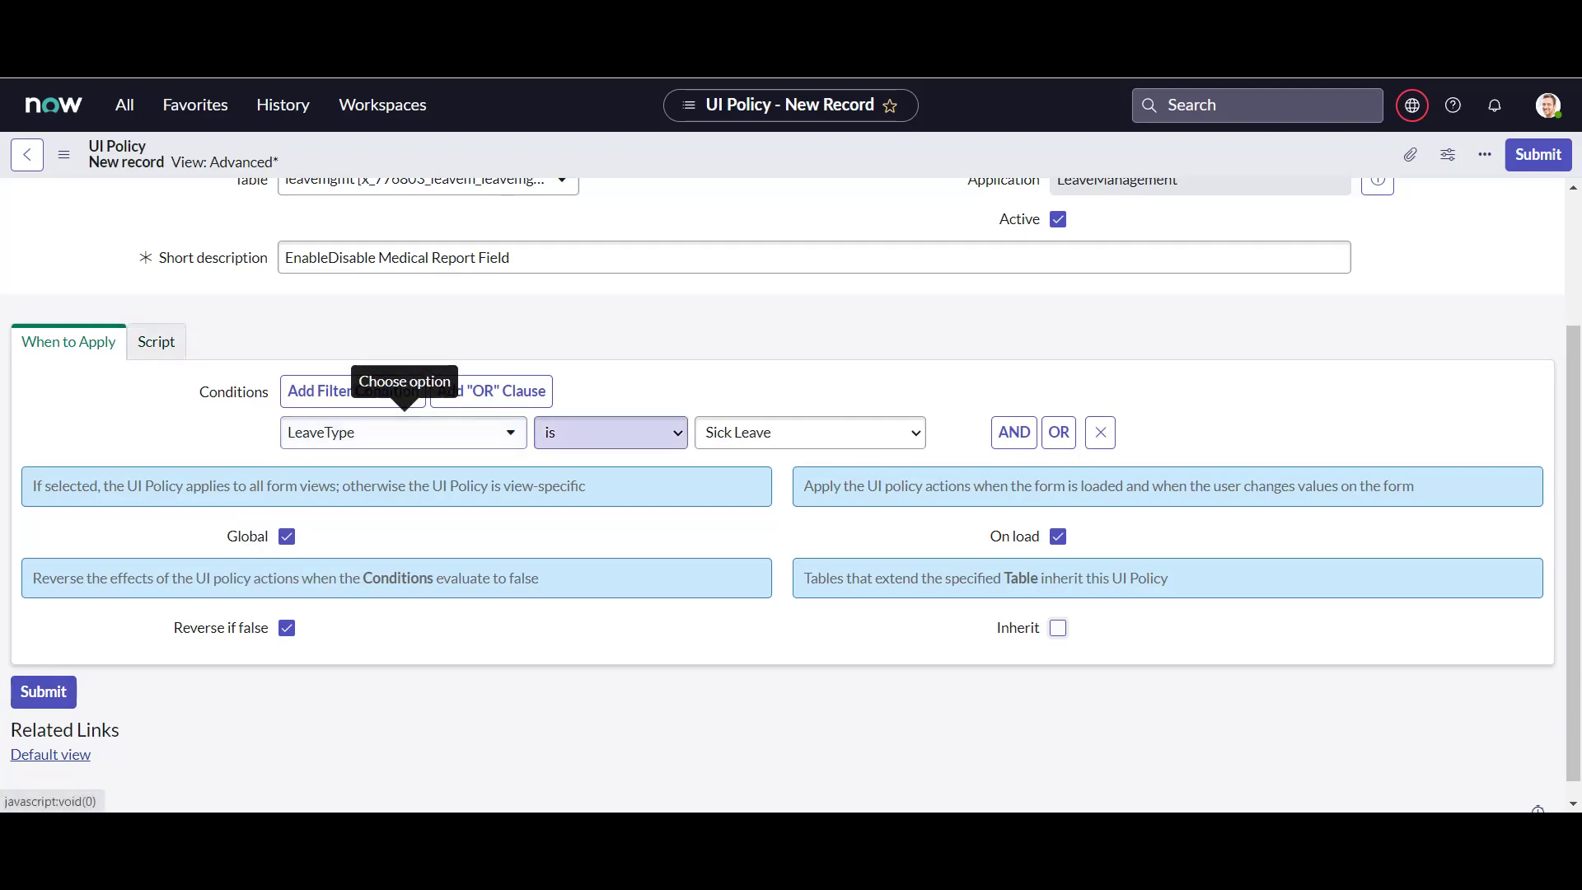
Submit the UI policy and reopen the EnableDisable Medical Report Field record from the UI policies list
left_click(43, 691)
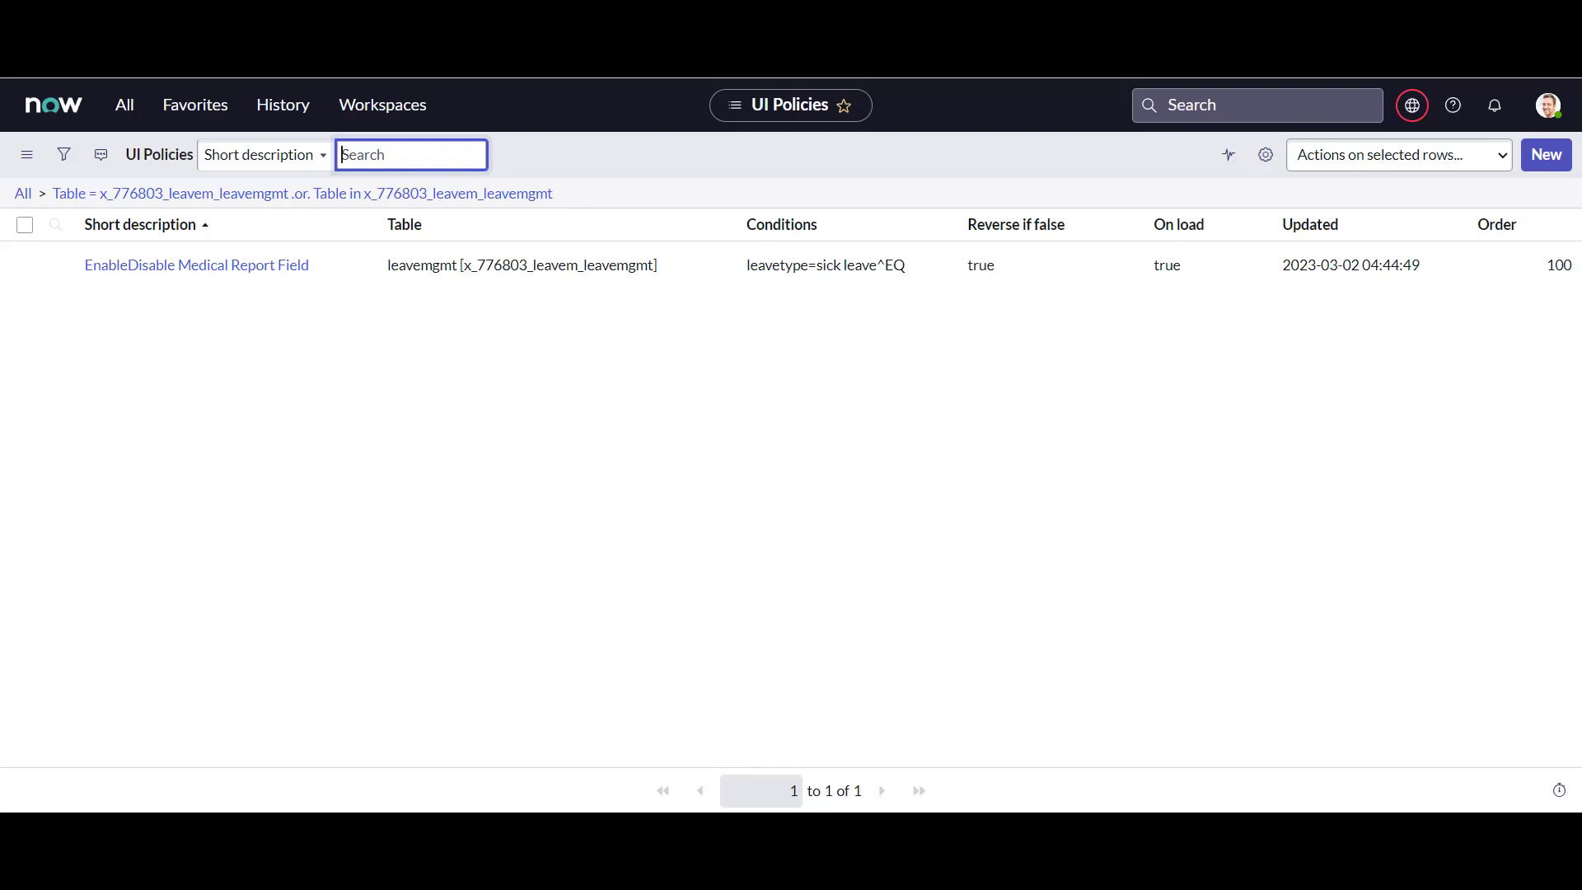
right_click(661, 10)
left_click(722, 144)
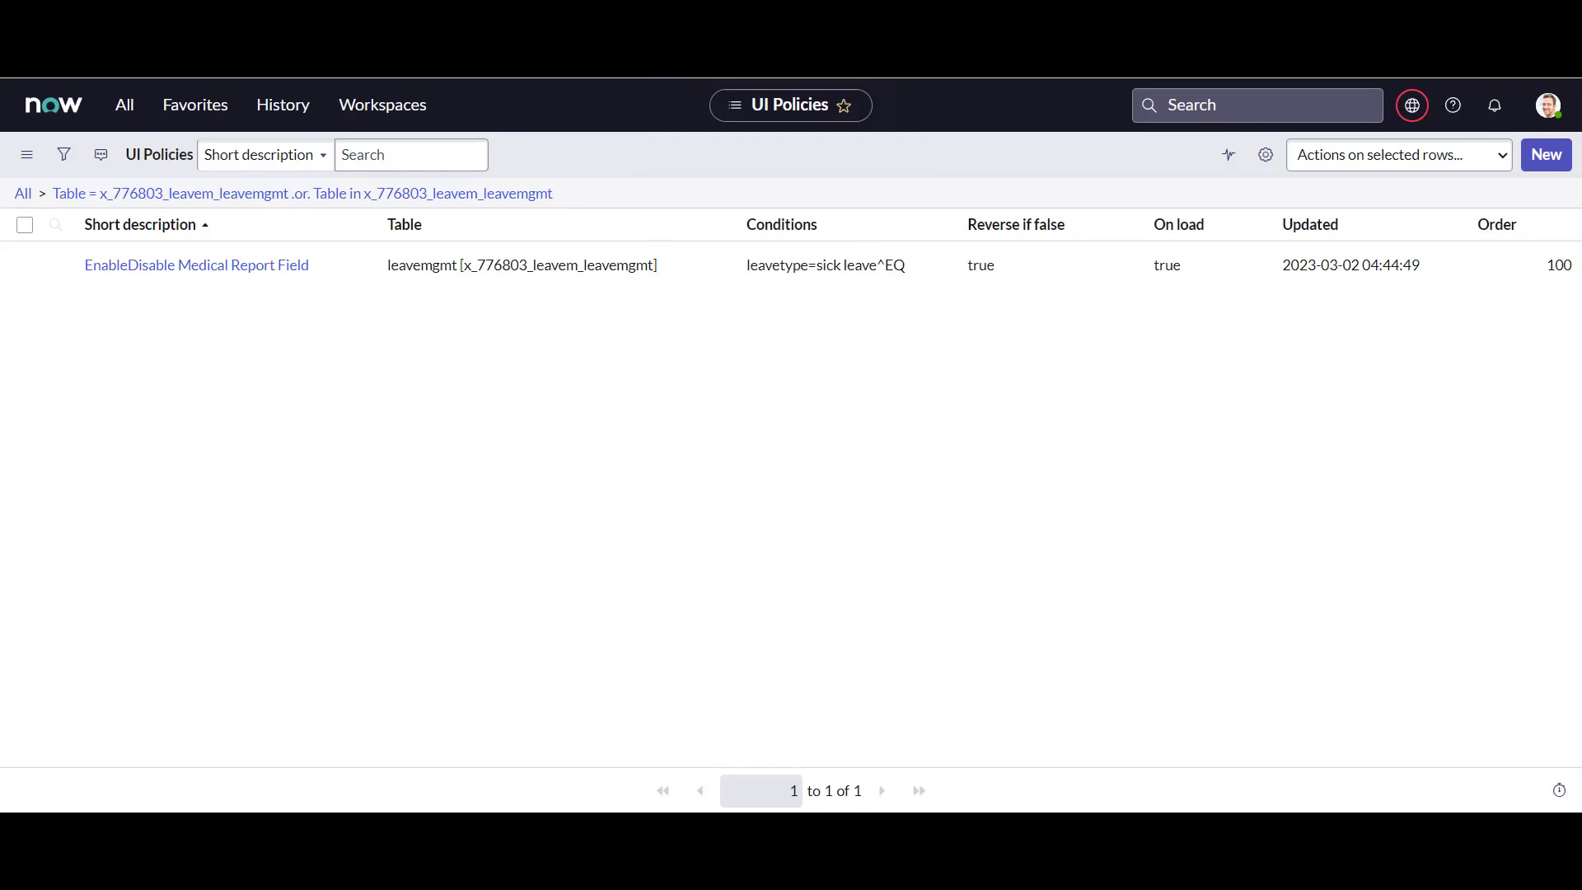
left_click(196, 265)
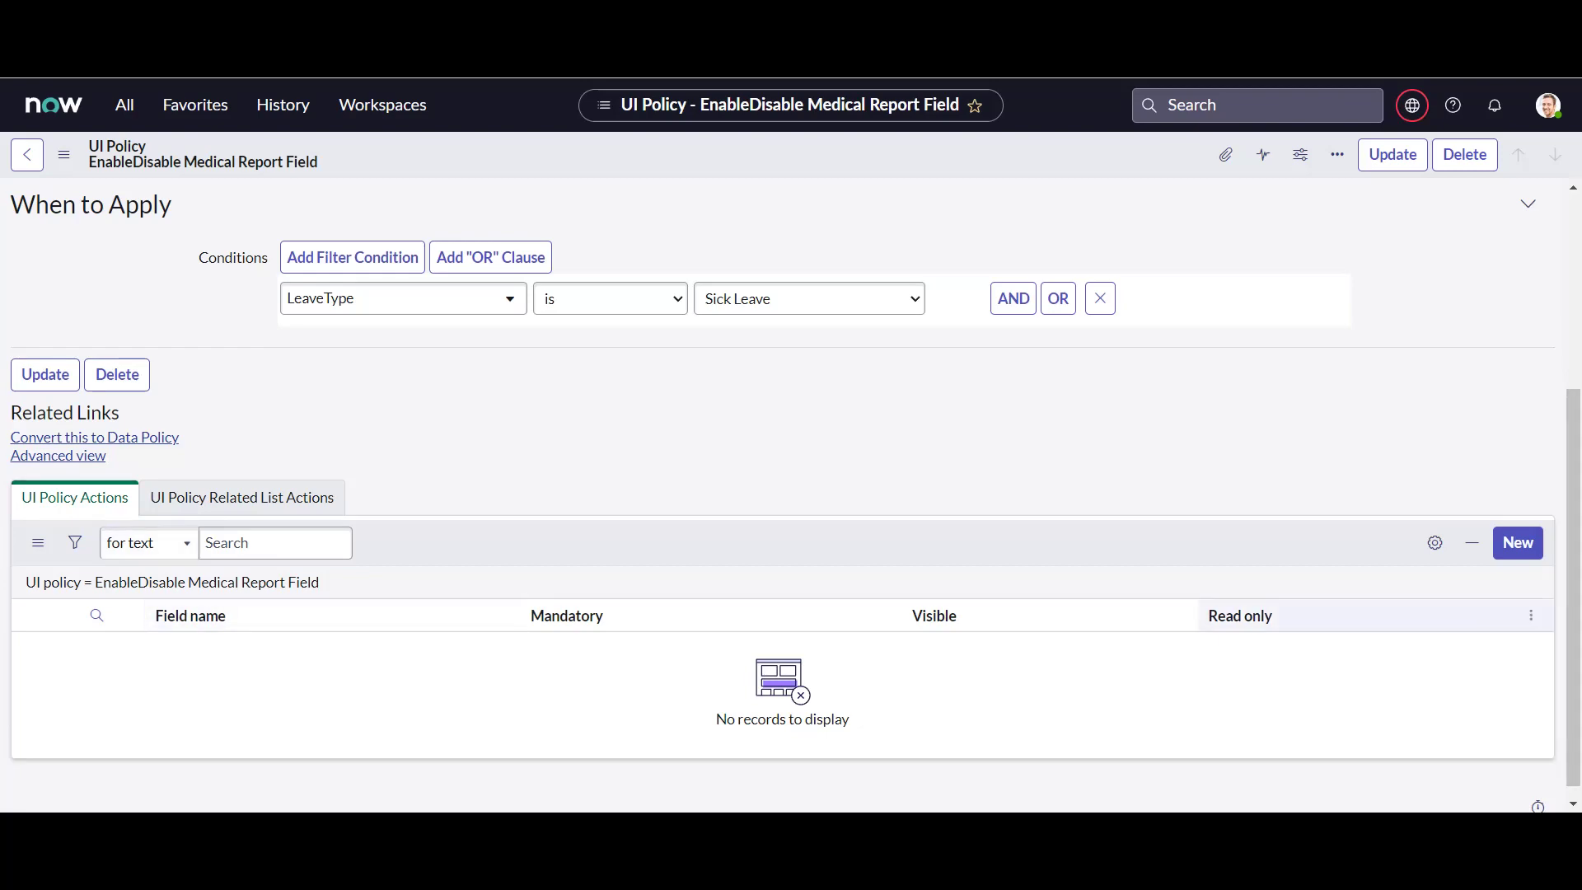
Start a new UI policy action for the Medical Report field u_file_attachment_2
left_click(1518, 542)
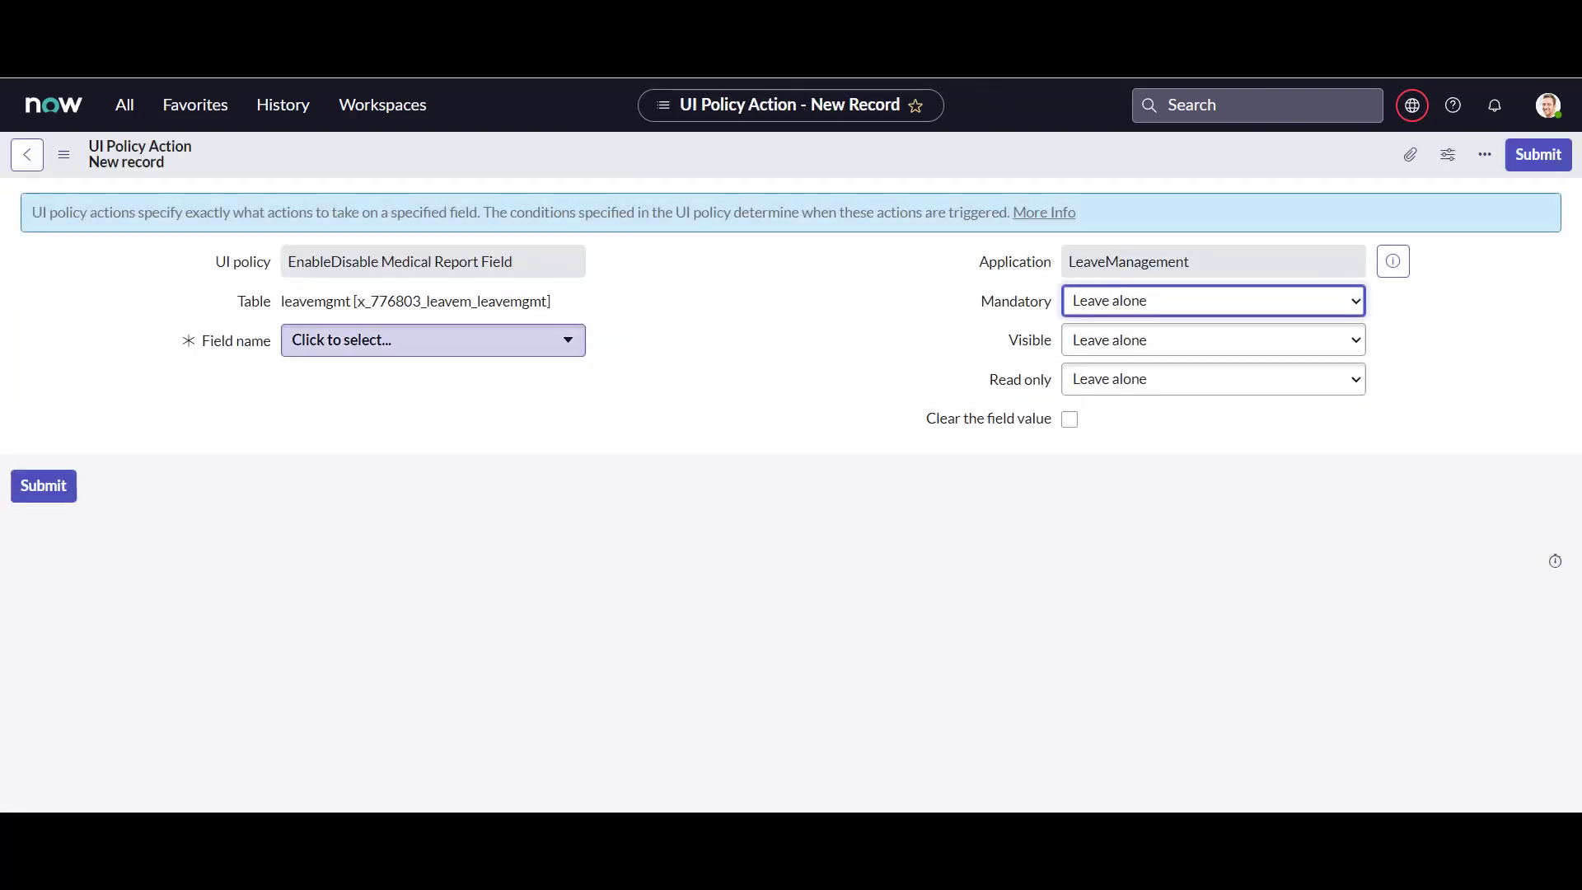
left_click(433, 340)
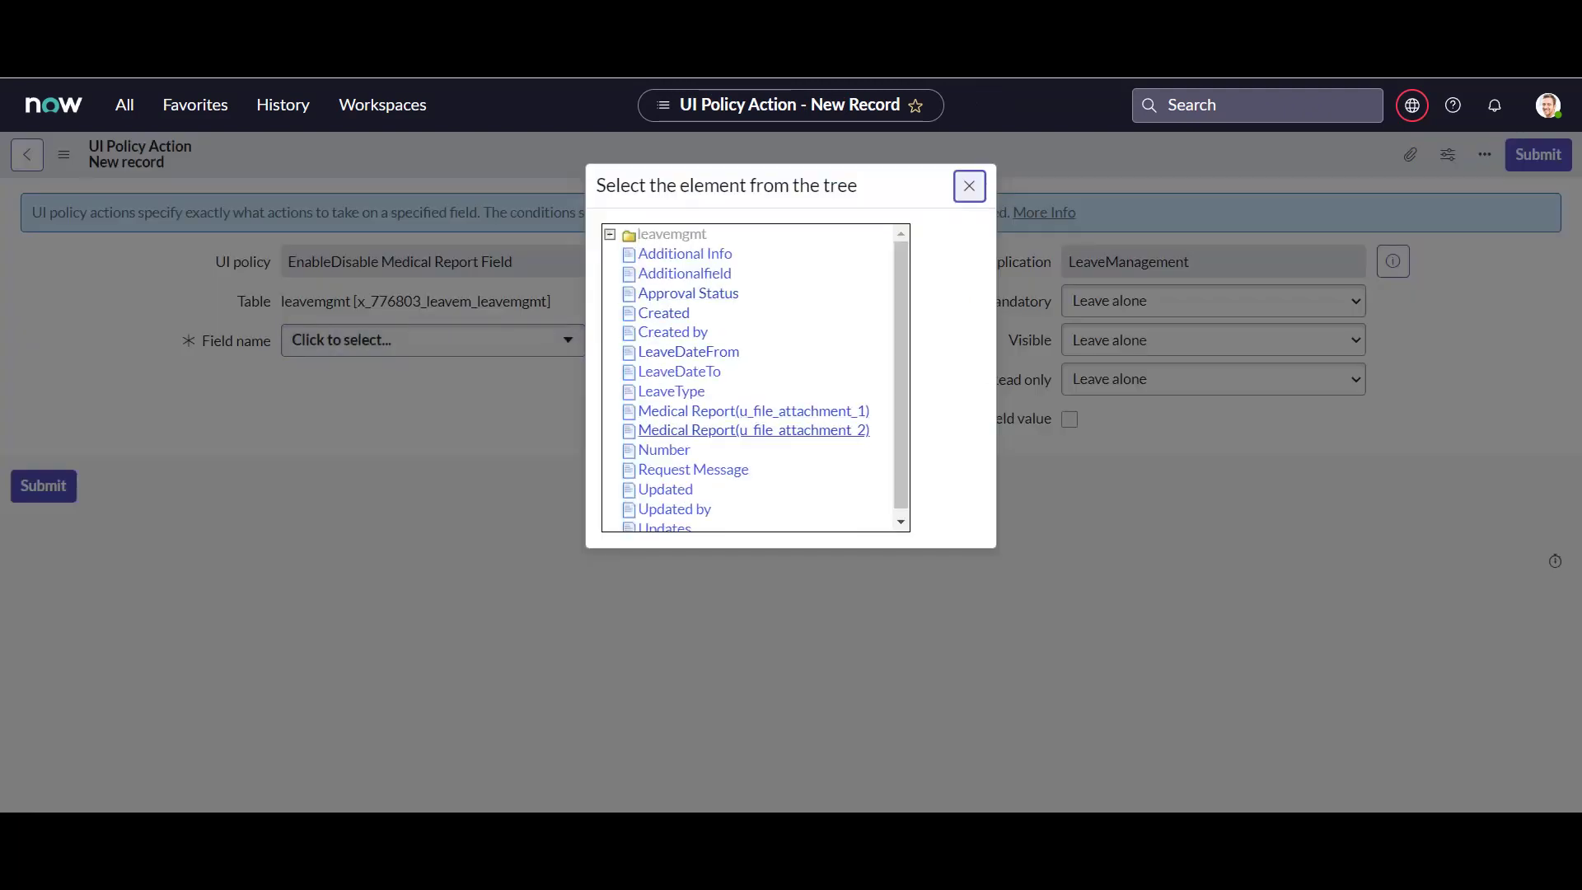
left_click(969, 186)
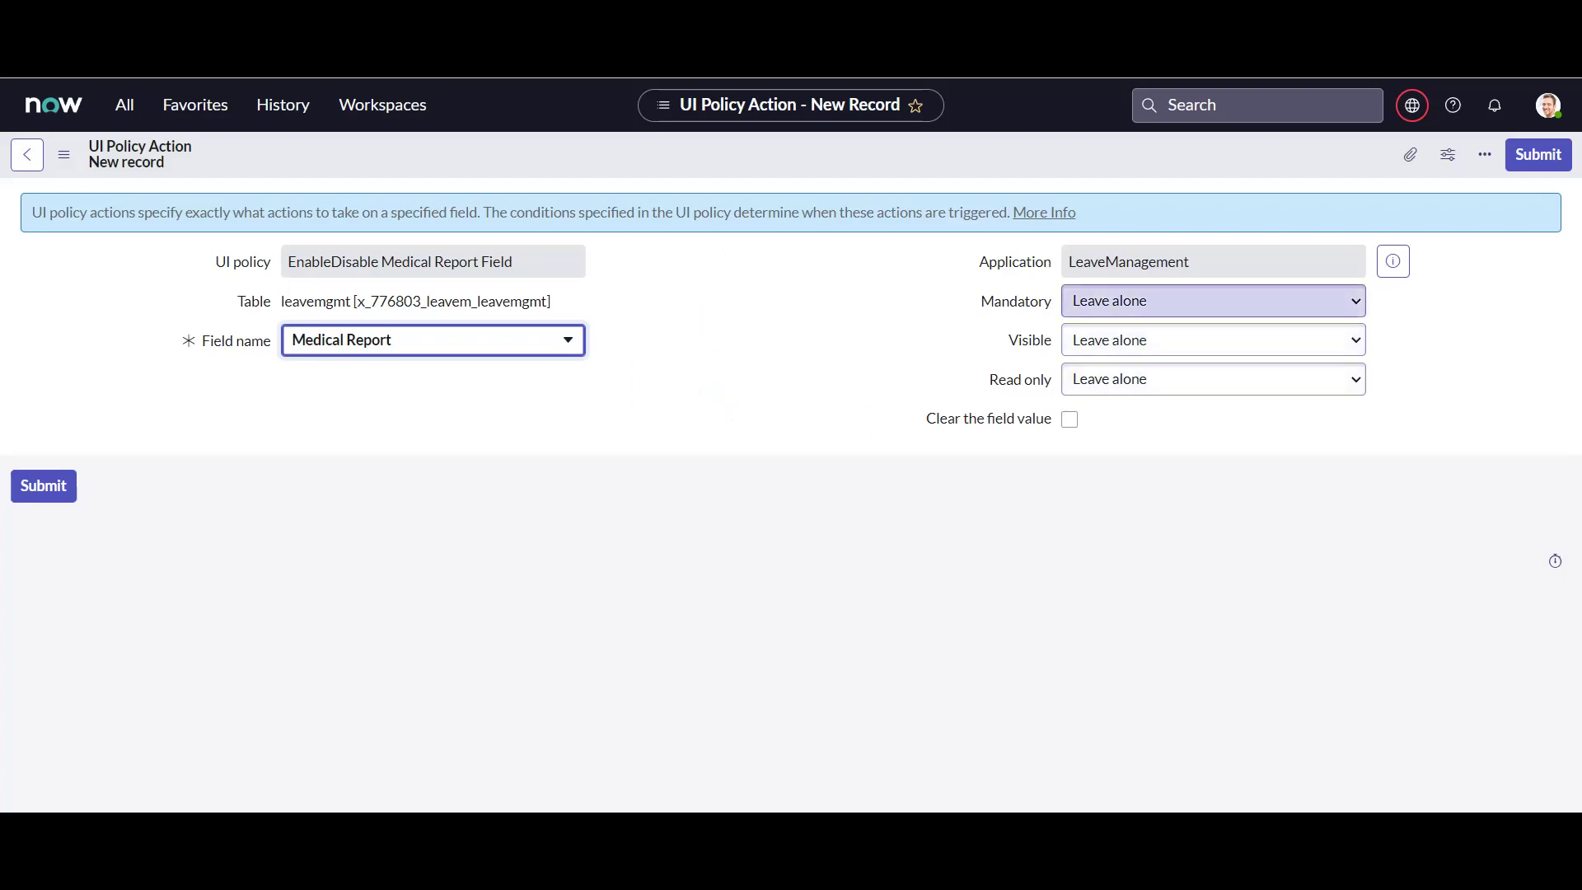
Set the action's Visible option to False, keep Mandatory and Read only at Leave alone, and submit it
left_click(1213, 301)
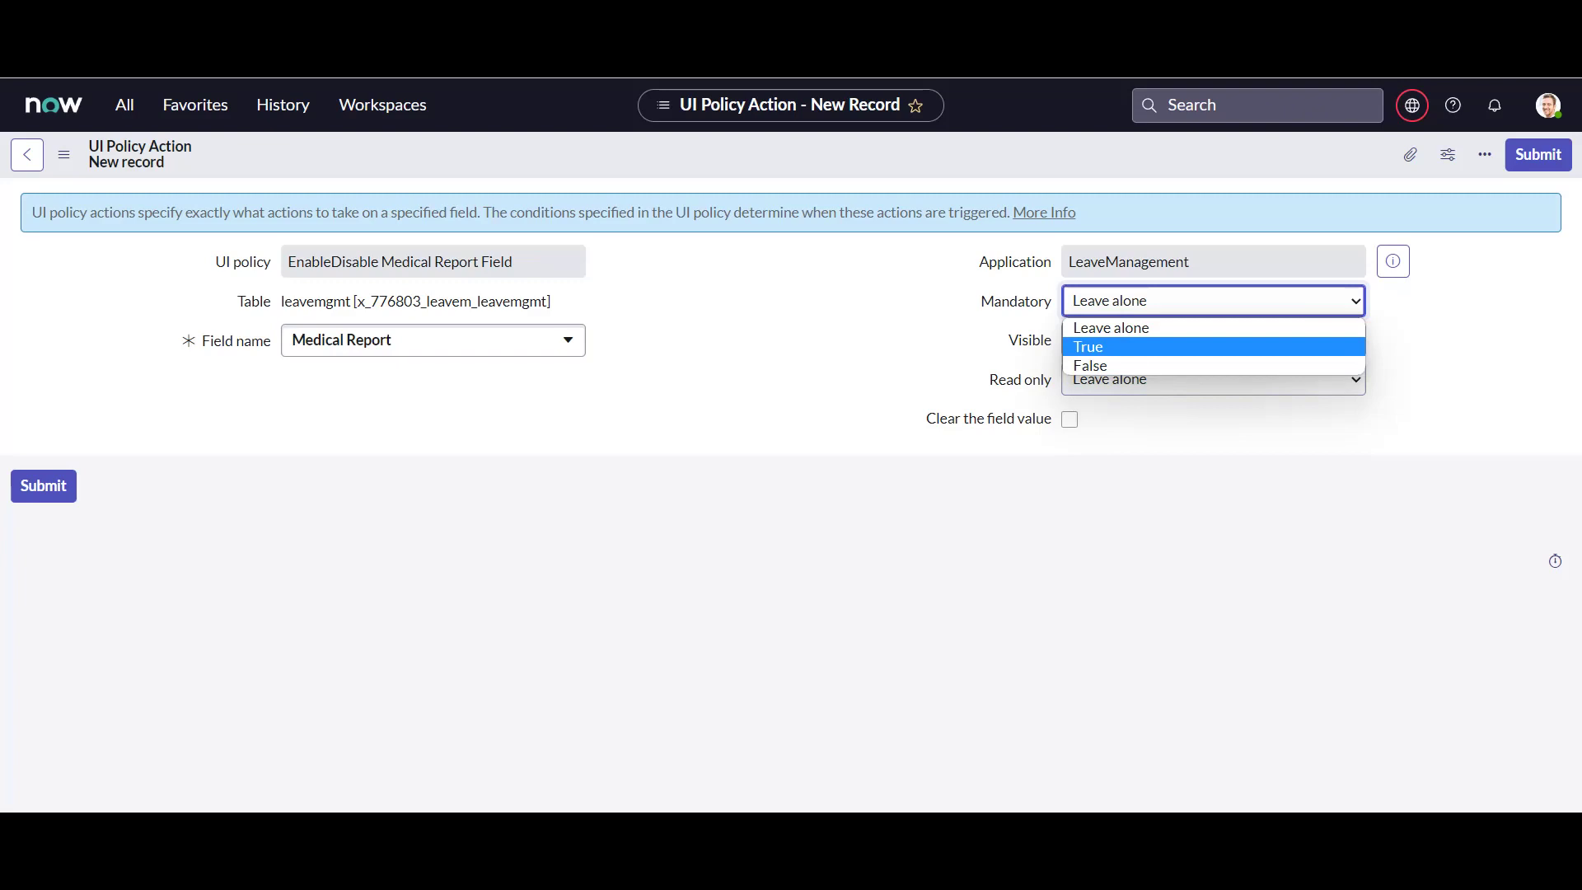
key("Escape")
left_click(1211, 339)
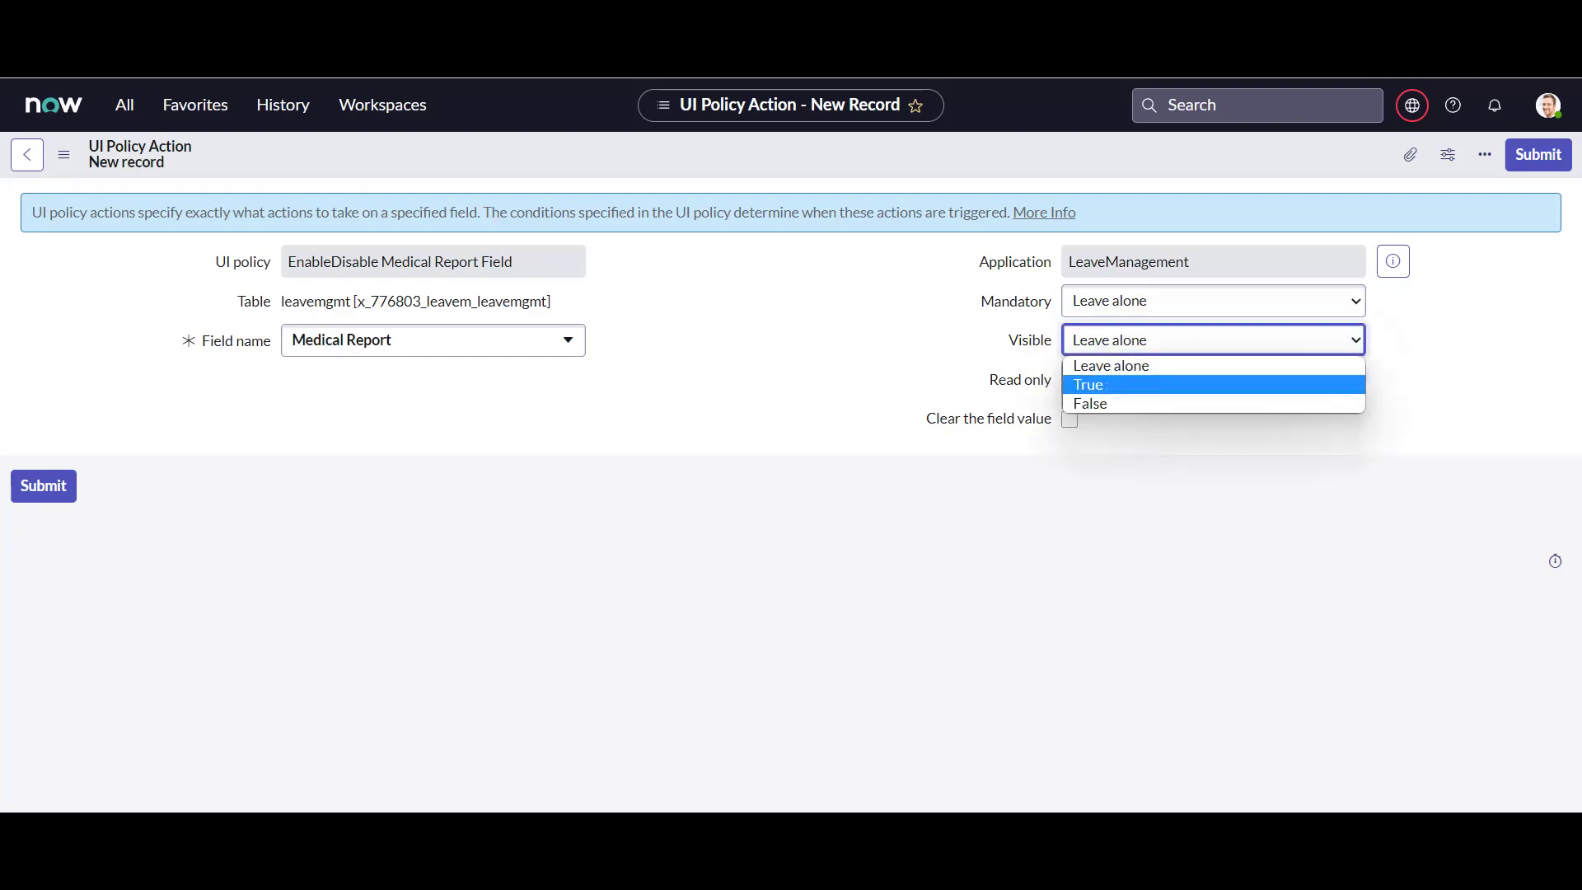
key("Return")
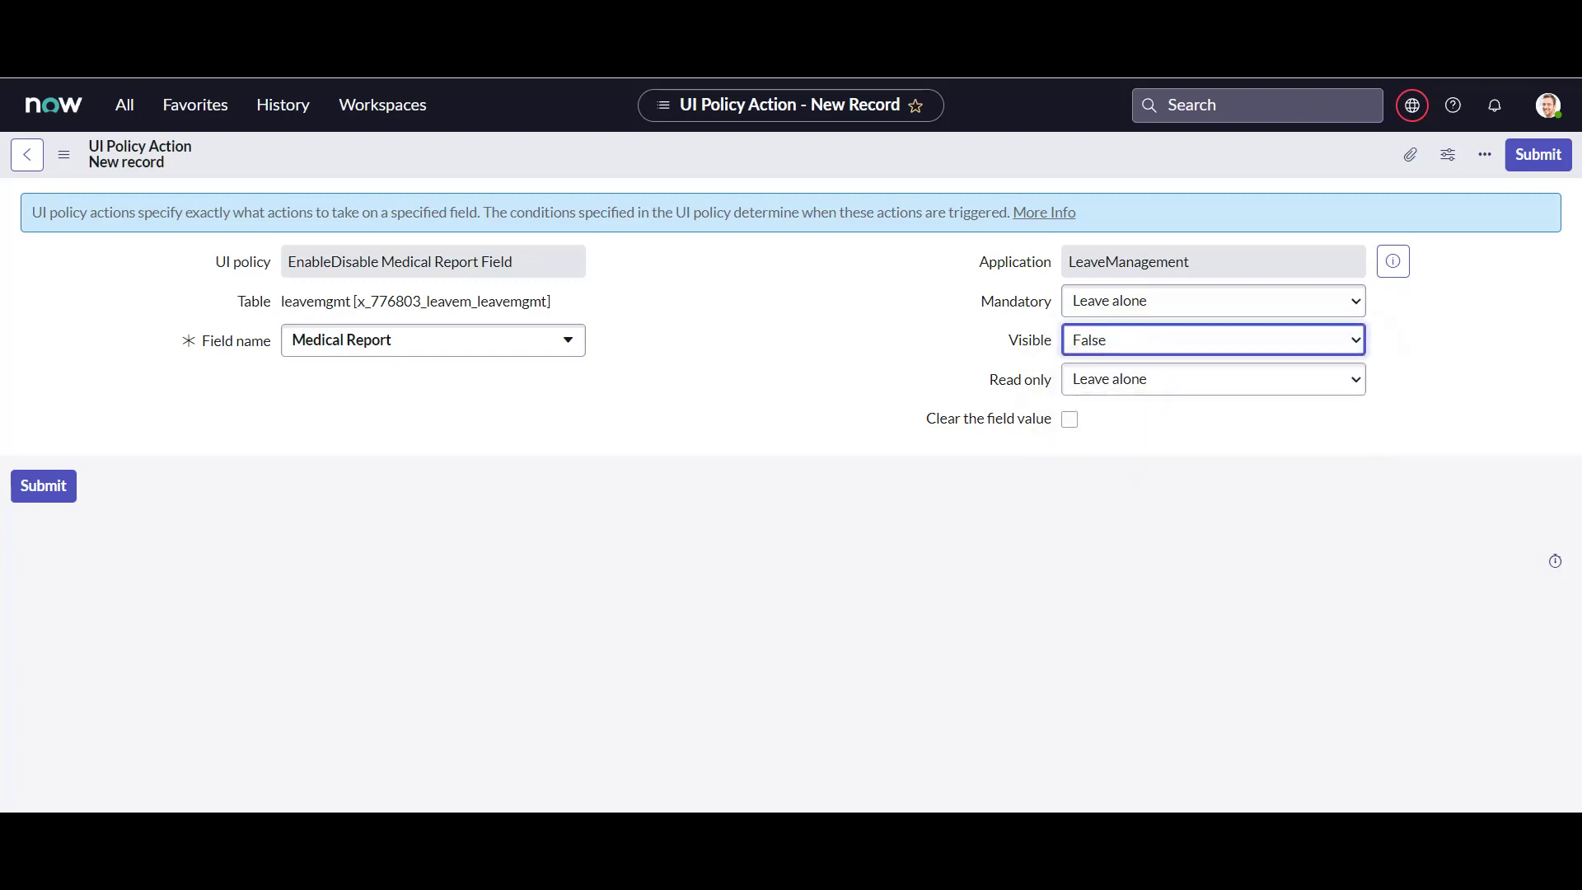
left_click(1213, 379)
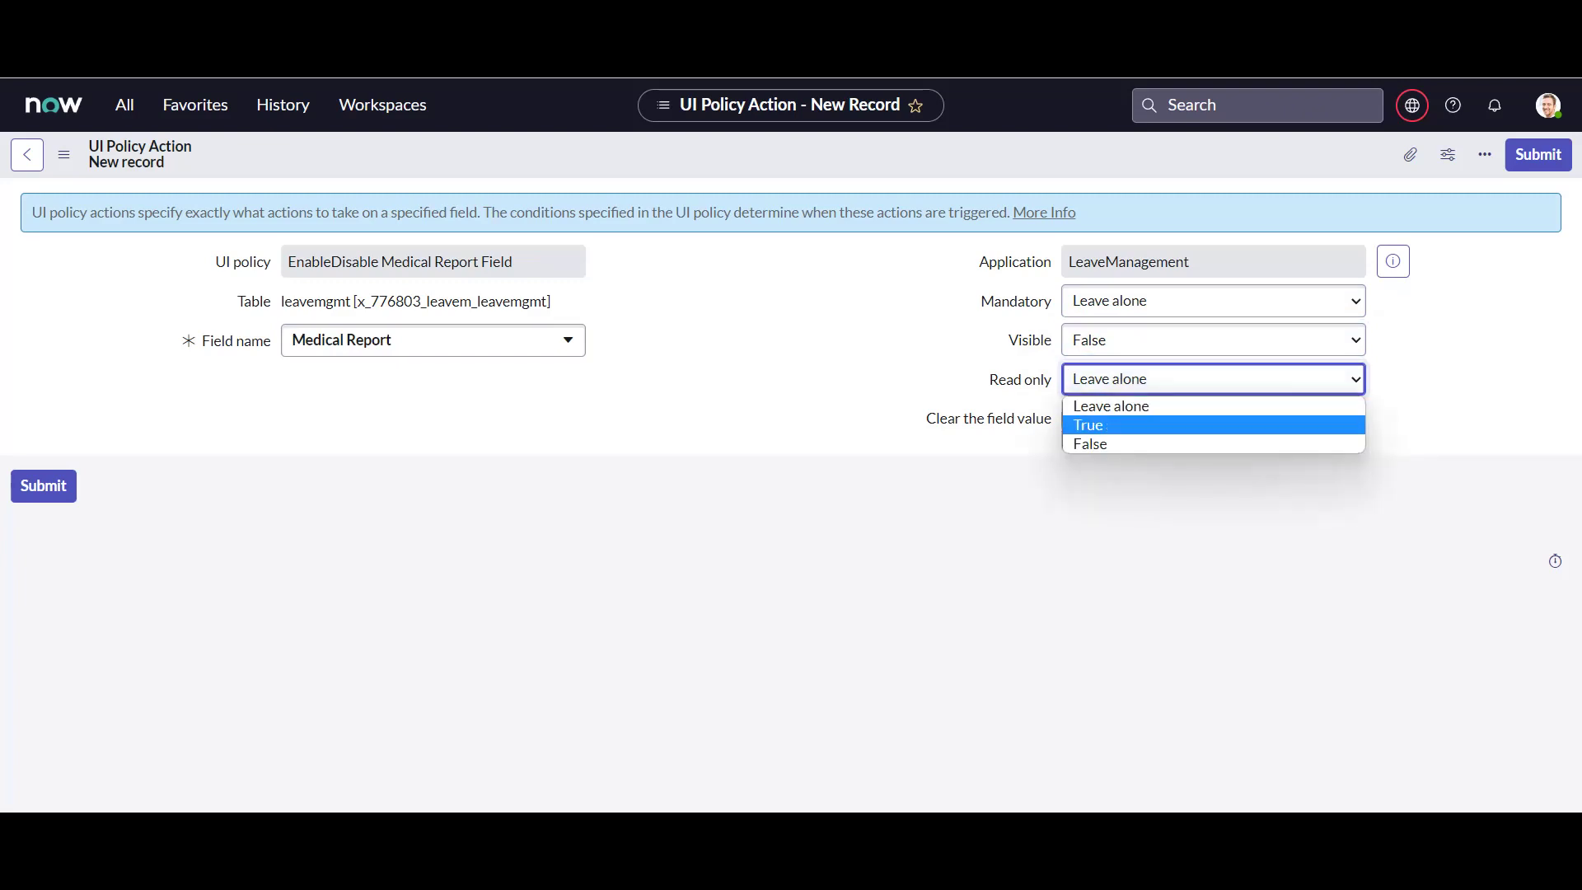
left_click(1213, 527)
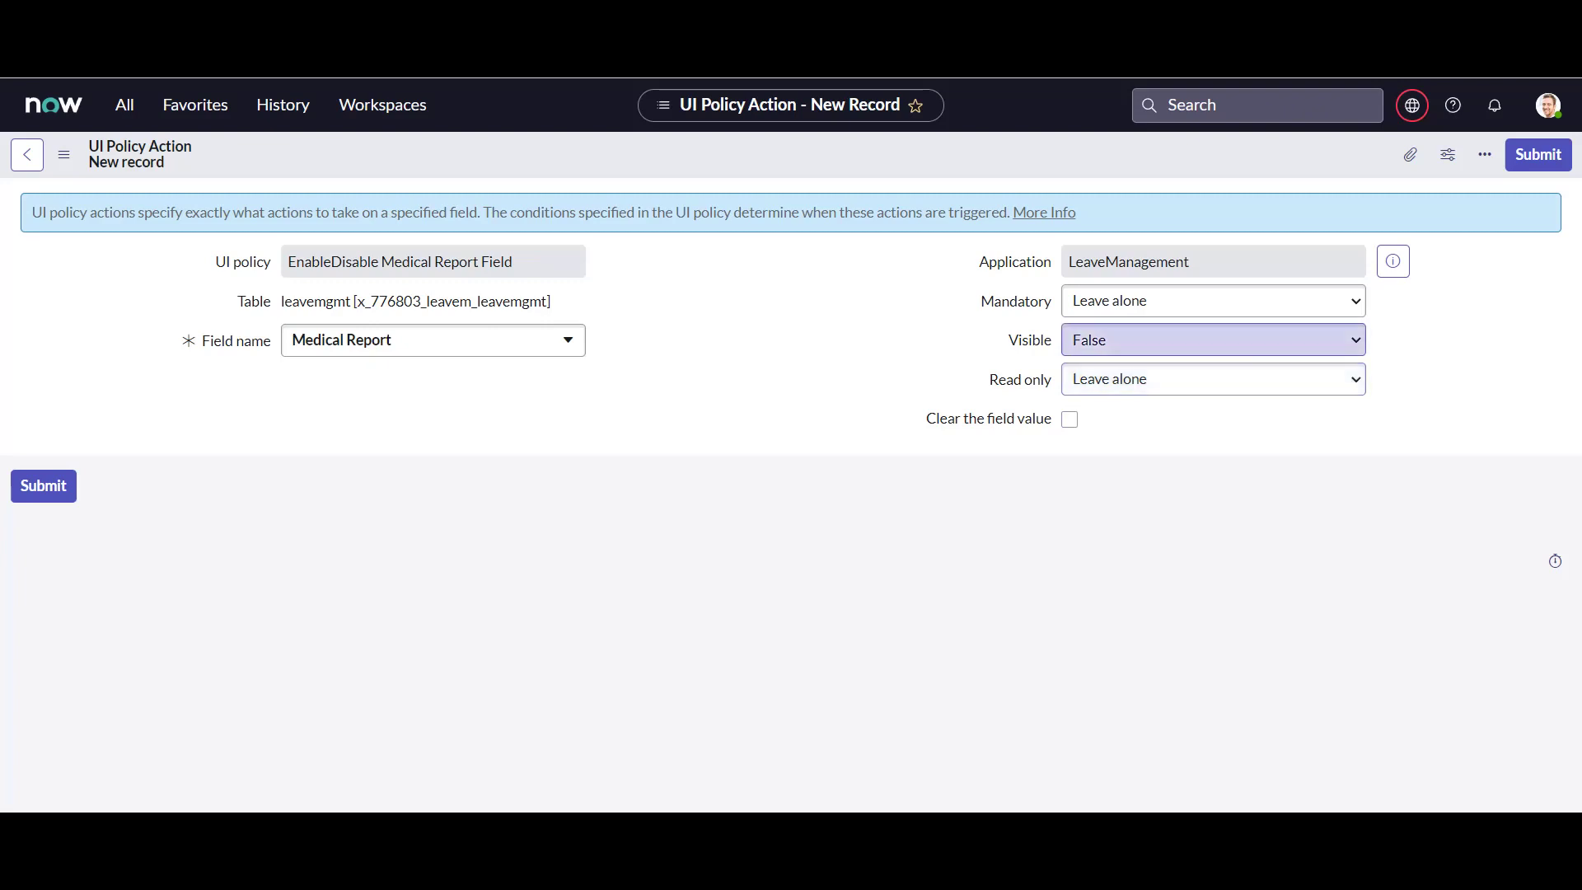
left_click(1213, 340)
left_click(824, 387)
left_click(43, 486)
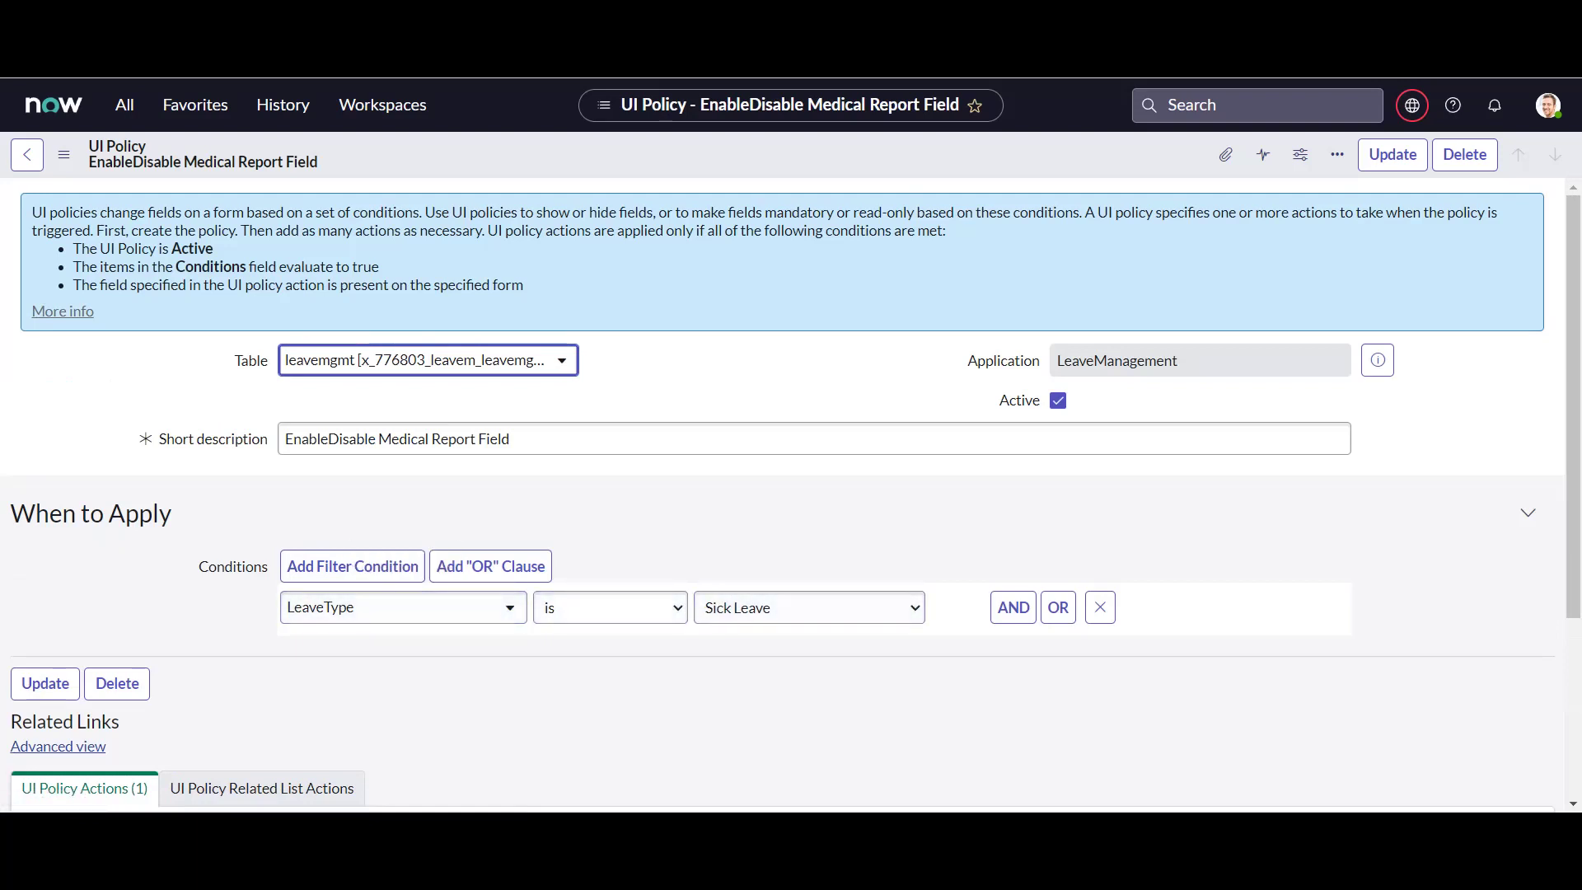
scroll(742, 668, "down", 1)
scroll(791, 494, "down", 1)
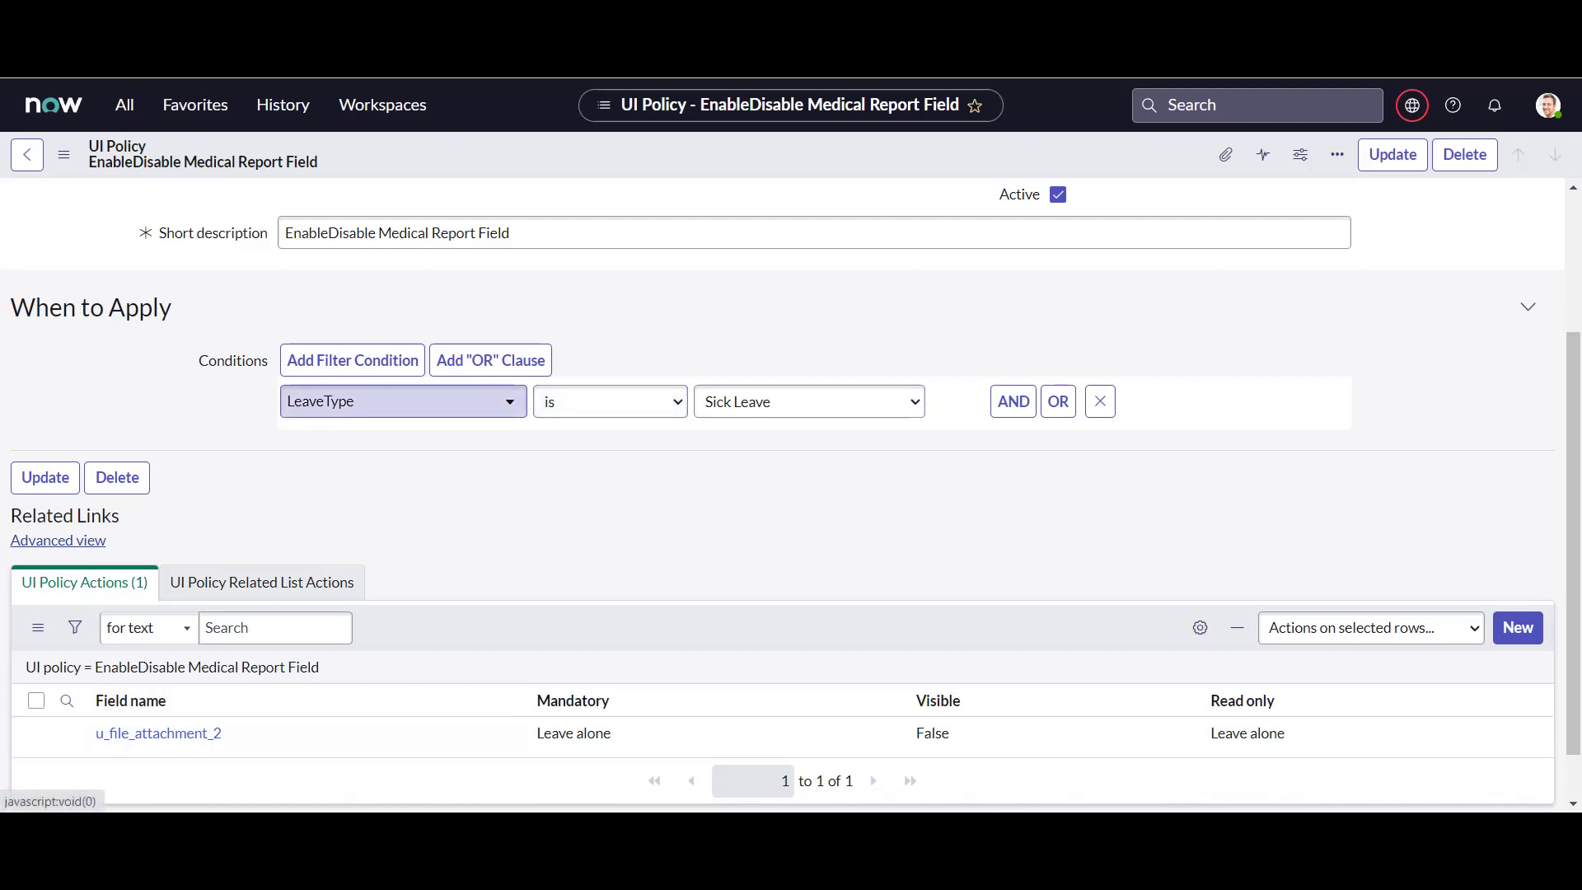
Change the policy's condition to LeaveType is not Sick Leave and update the record
left_click(609, 401)
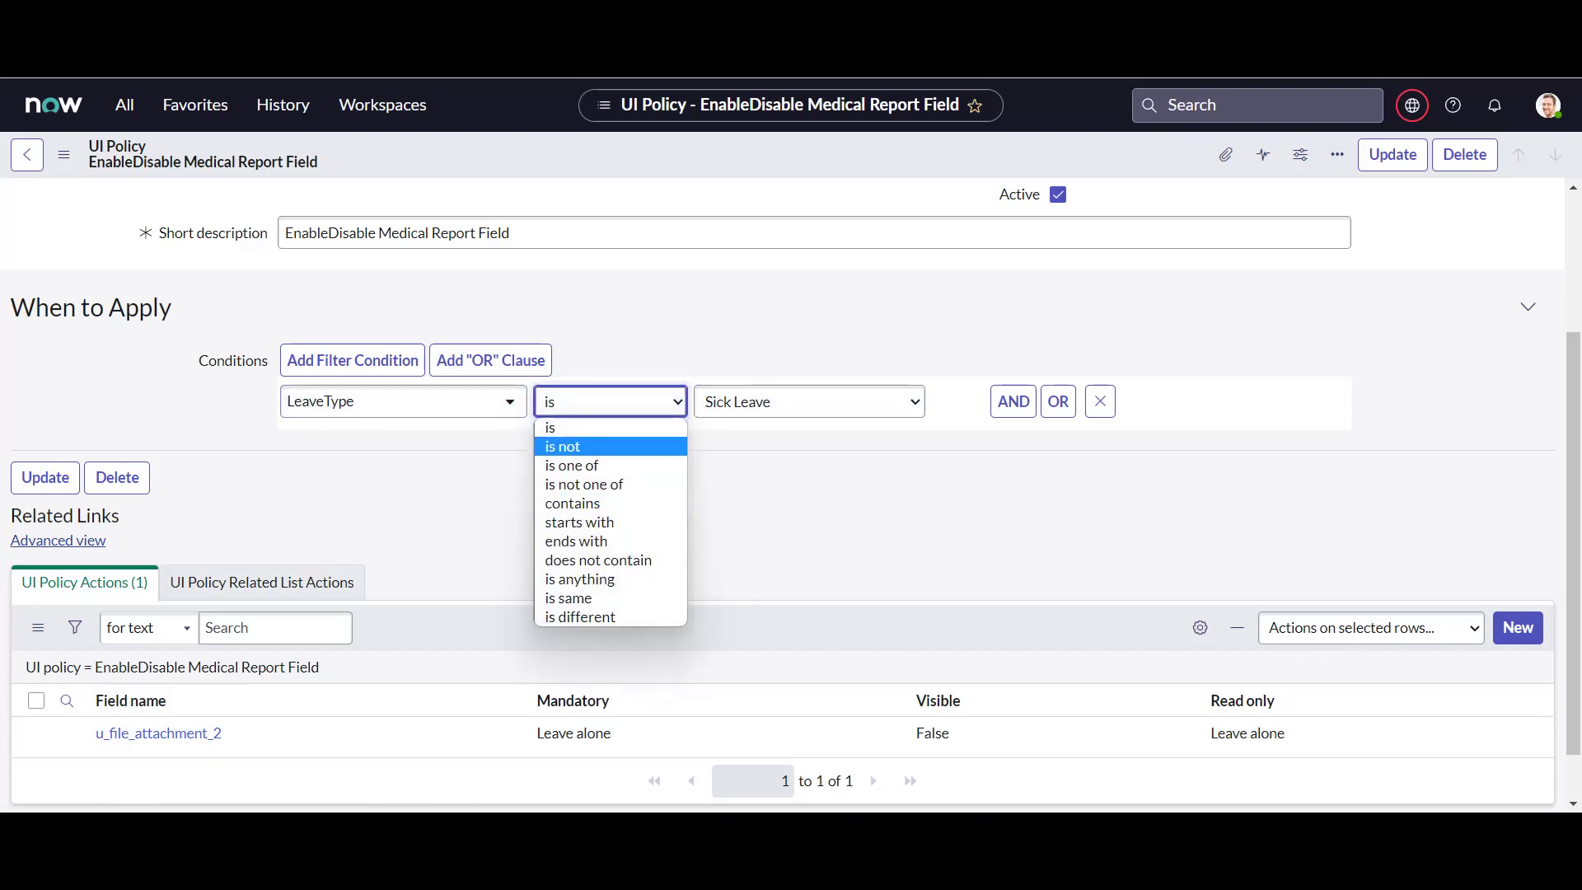
left_click(563, 446)
left_click(810, 401)
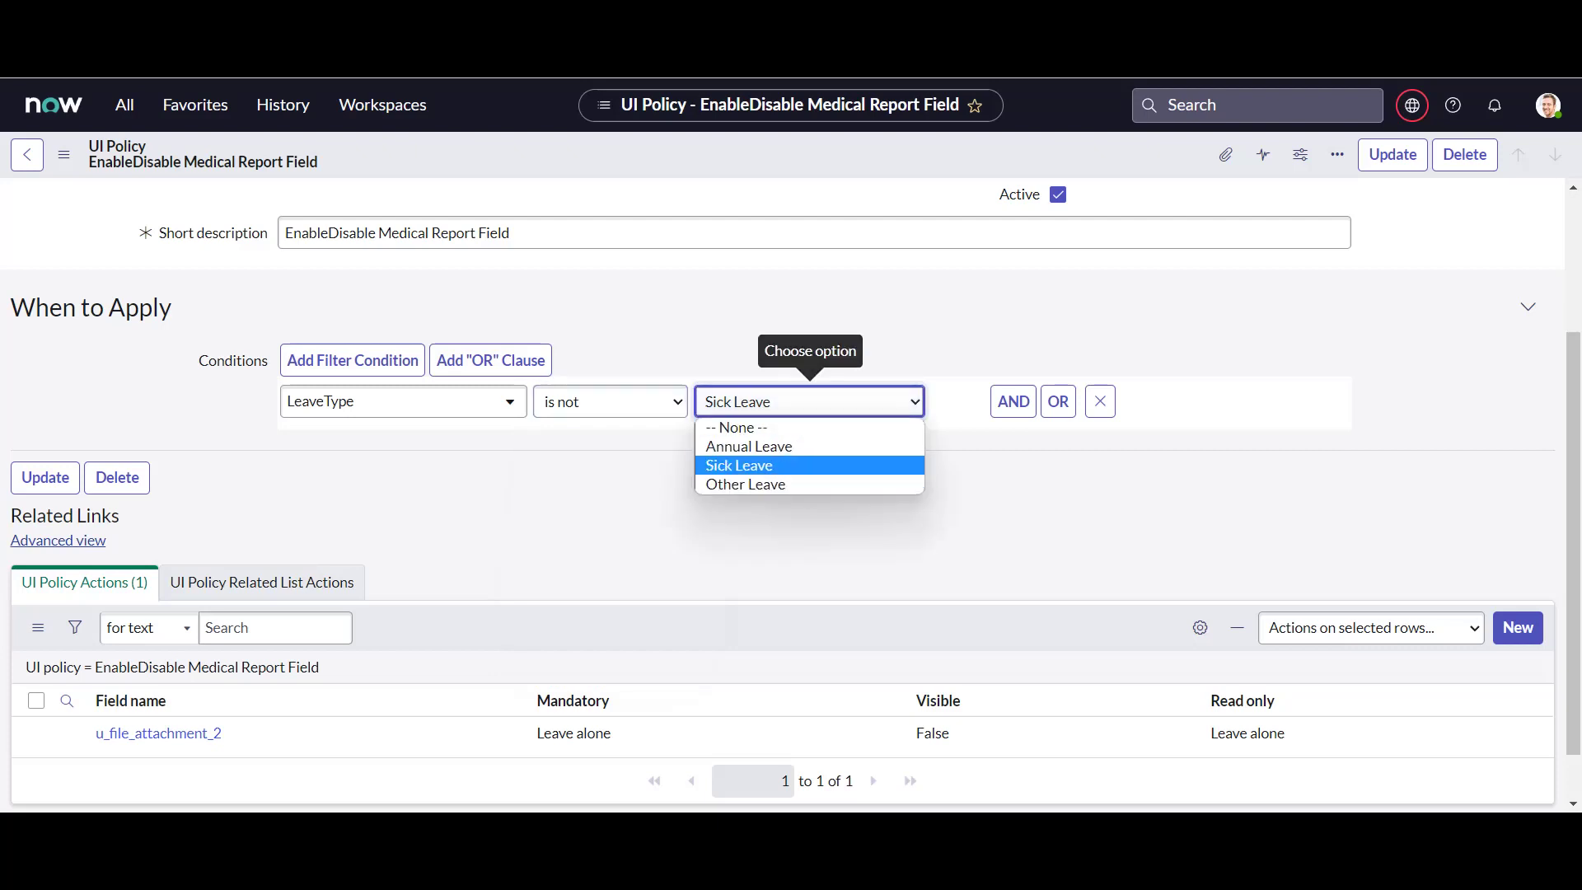
left_click(774, 466)
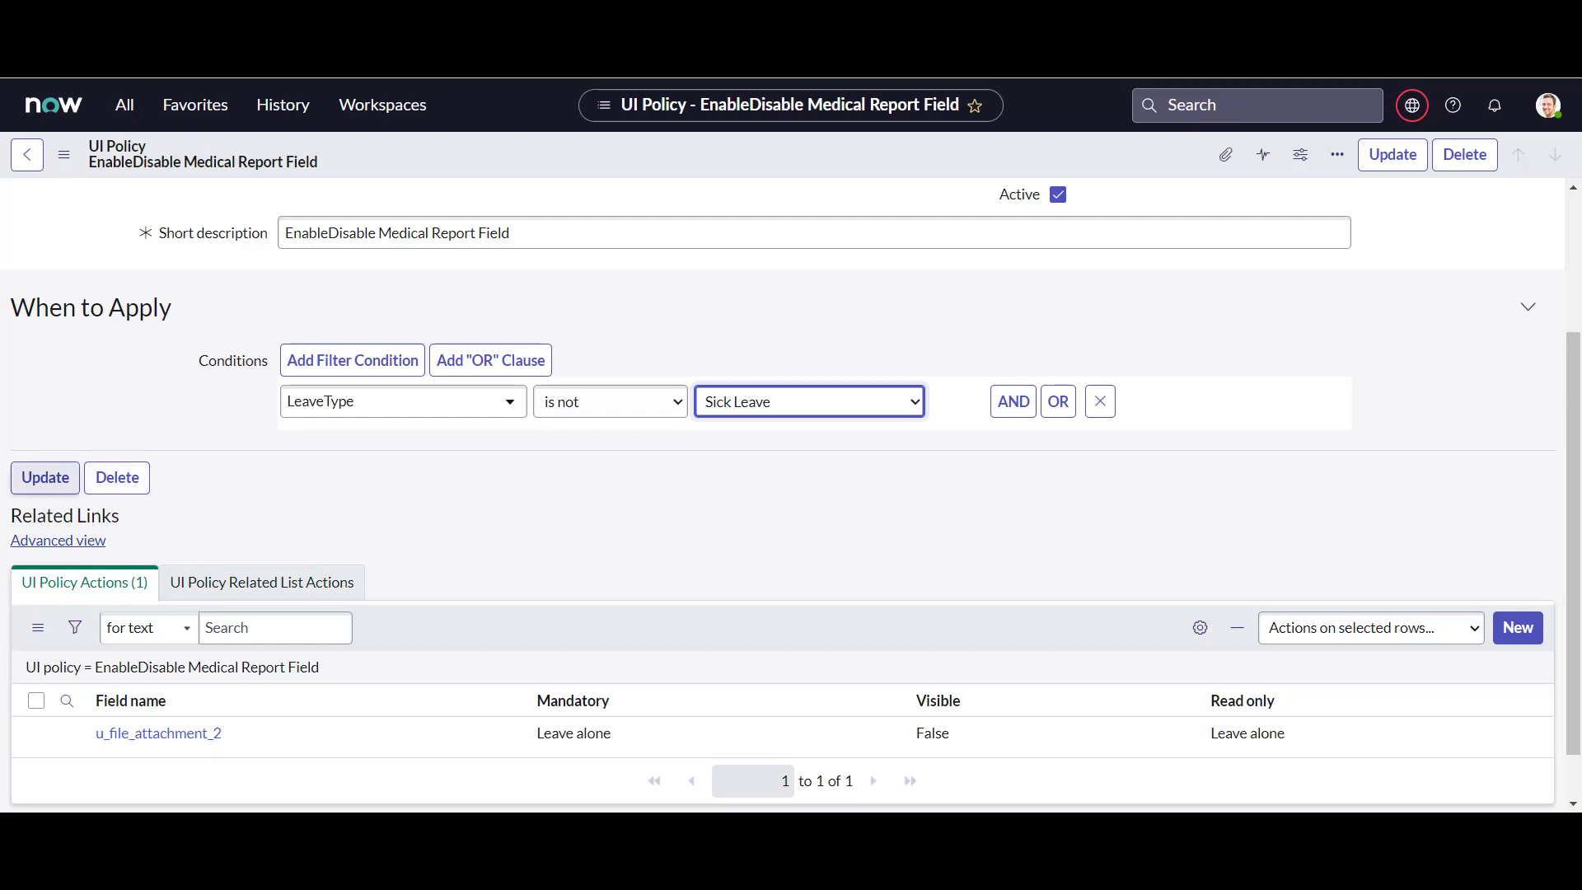
left_click(44, 477)
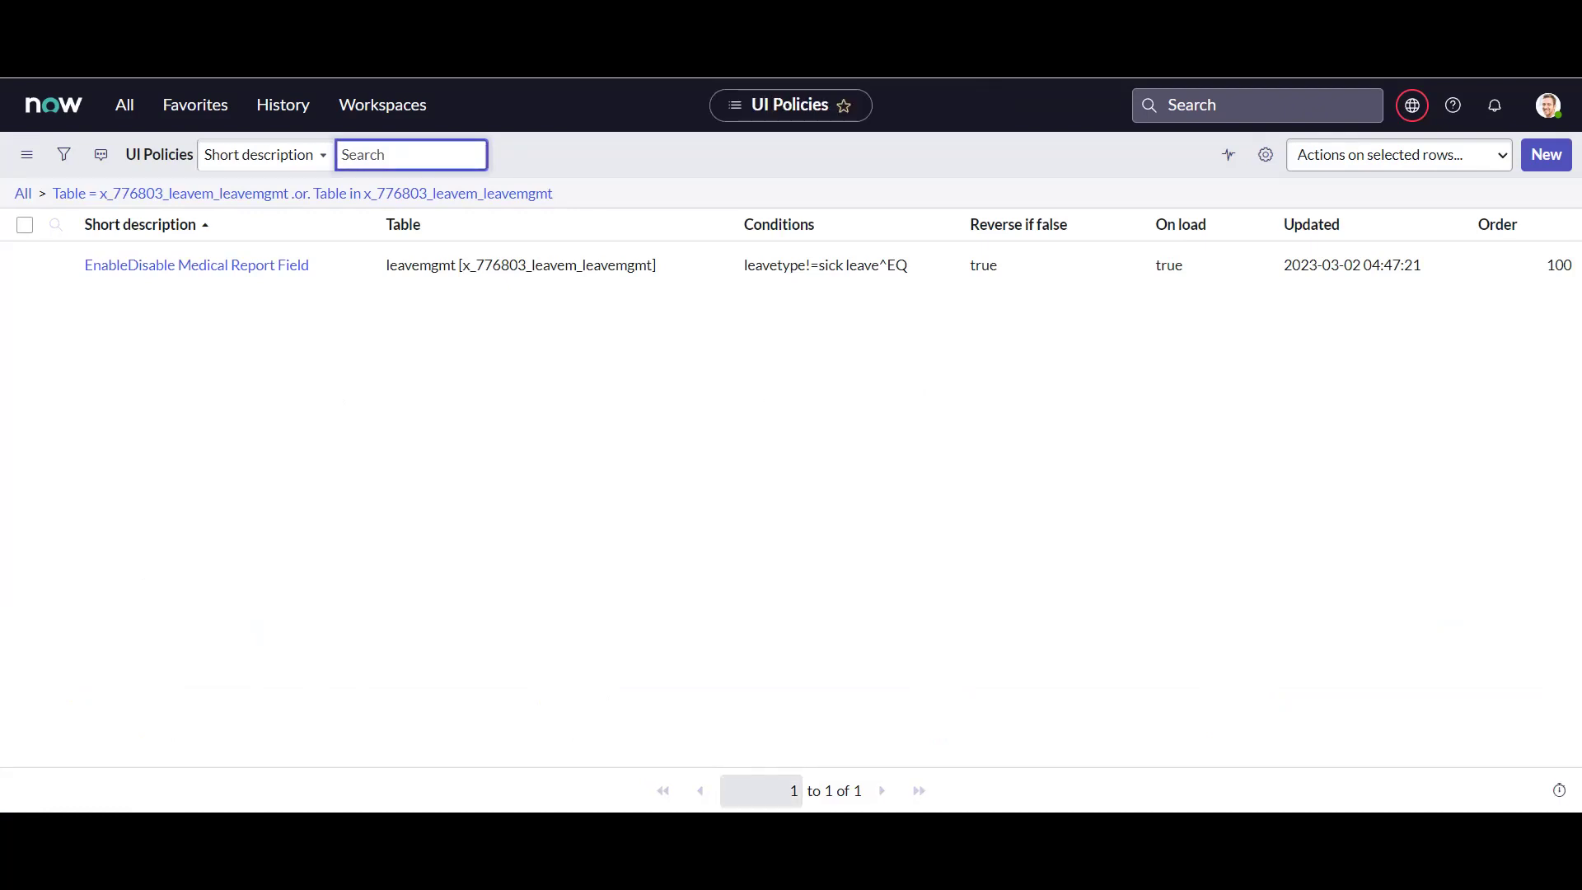
Open a new leave record through the LMS - New Leave Request favorite
left_click(125, 106)
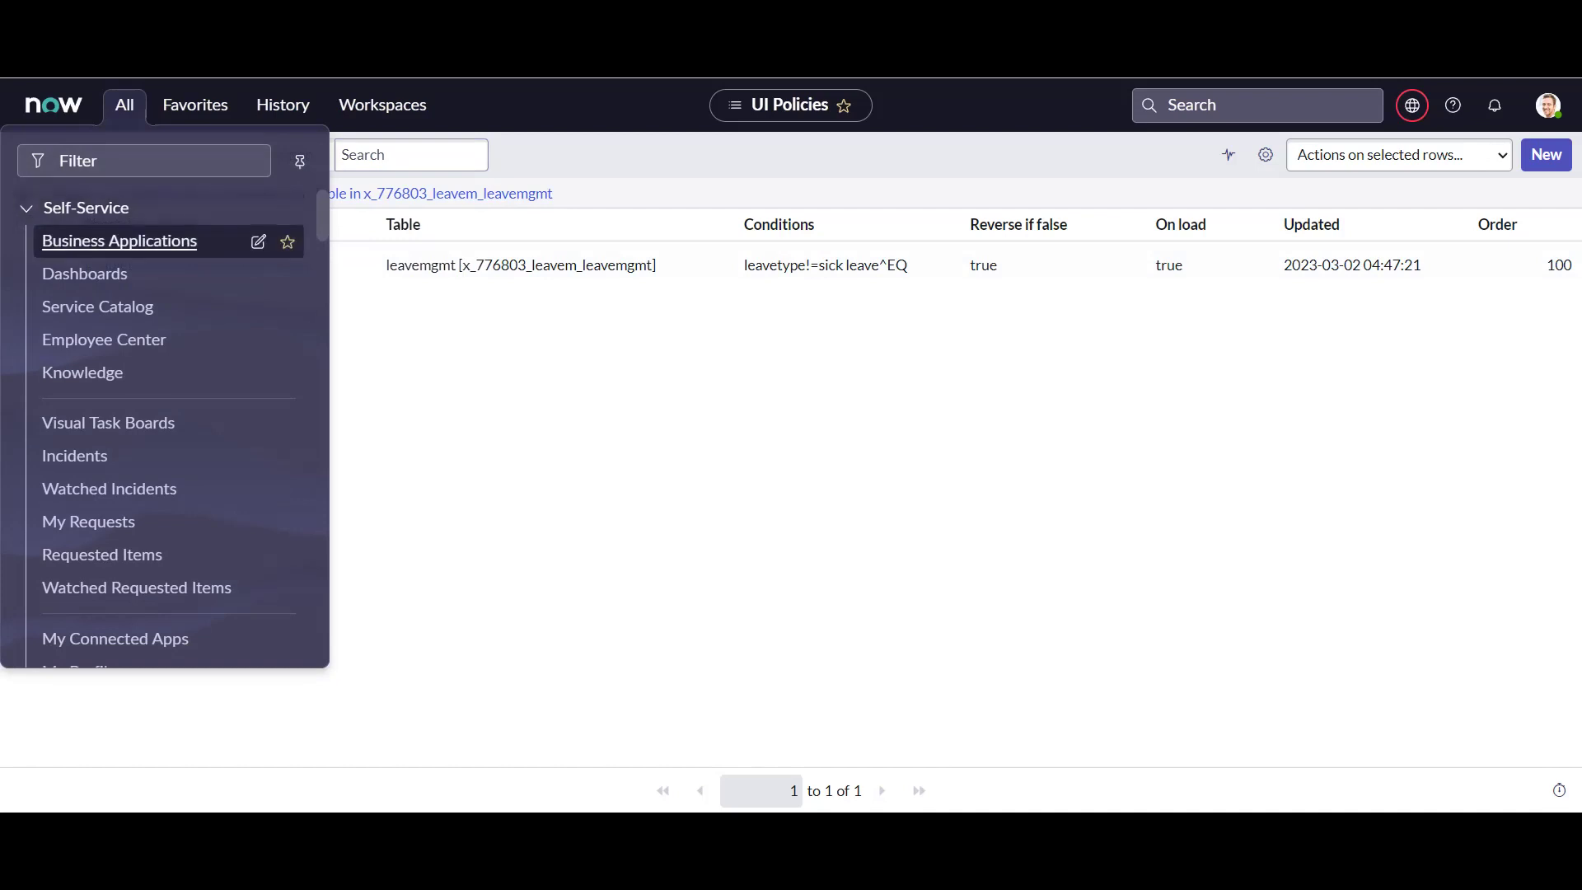
left_click(195, 104)
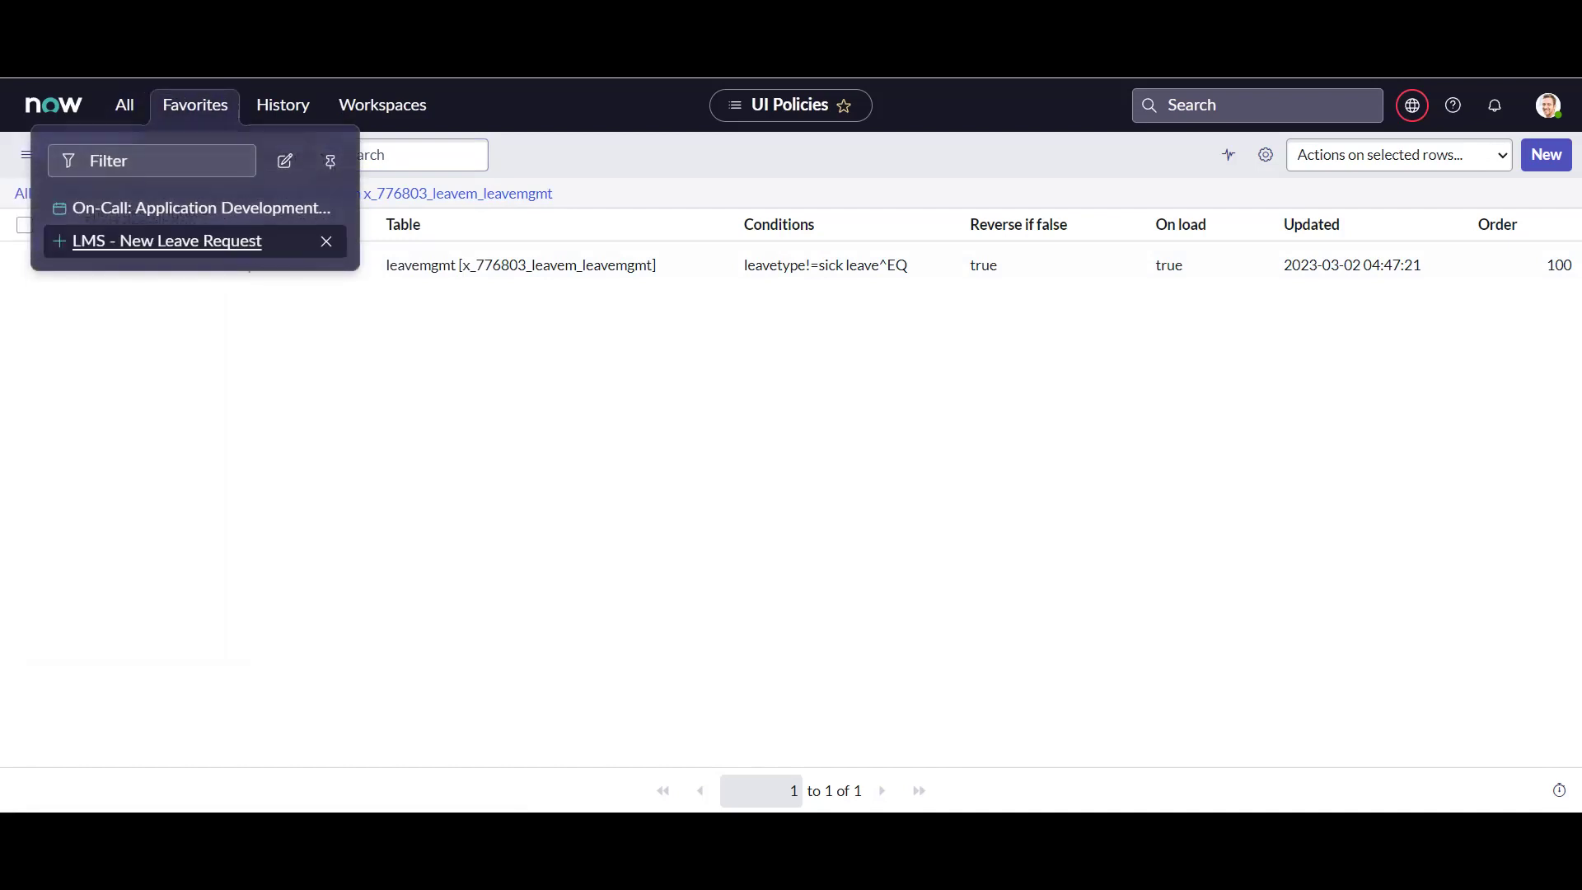
left_click(166, 241)
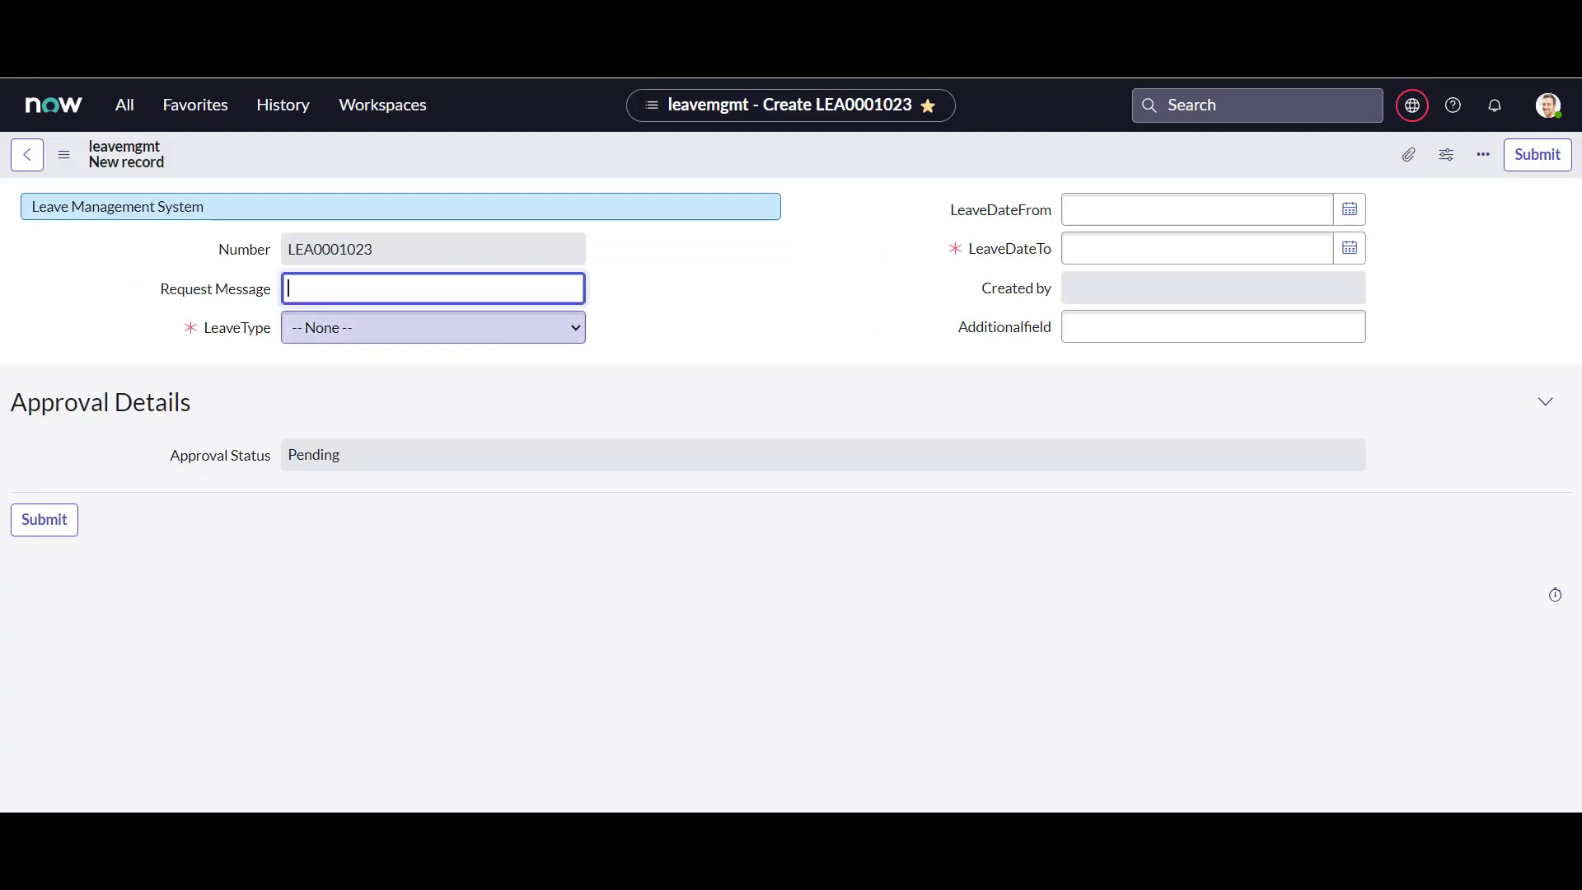
Test the Medical Report field's visibility by setting LeaveType to Annual Leave, Sick Leave and Other Leave in turn
left_click(433, 328)
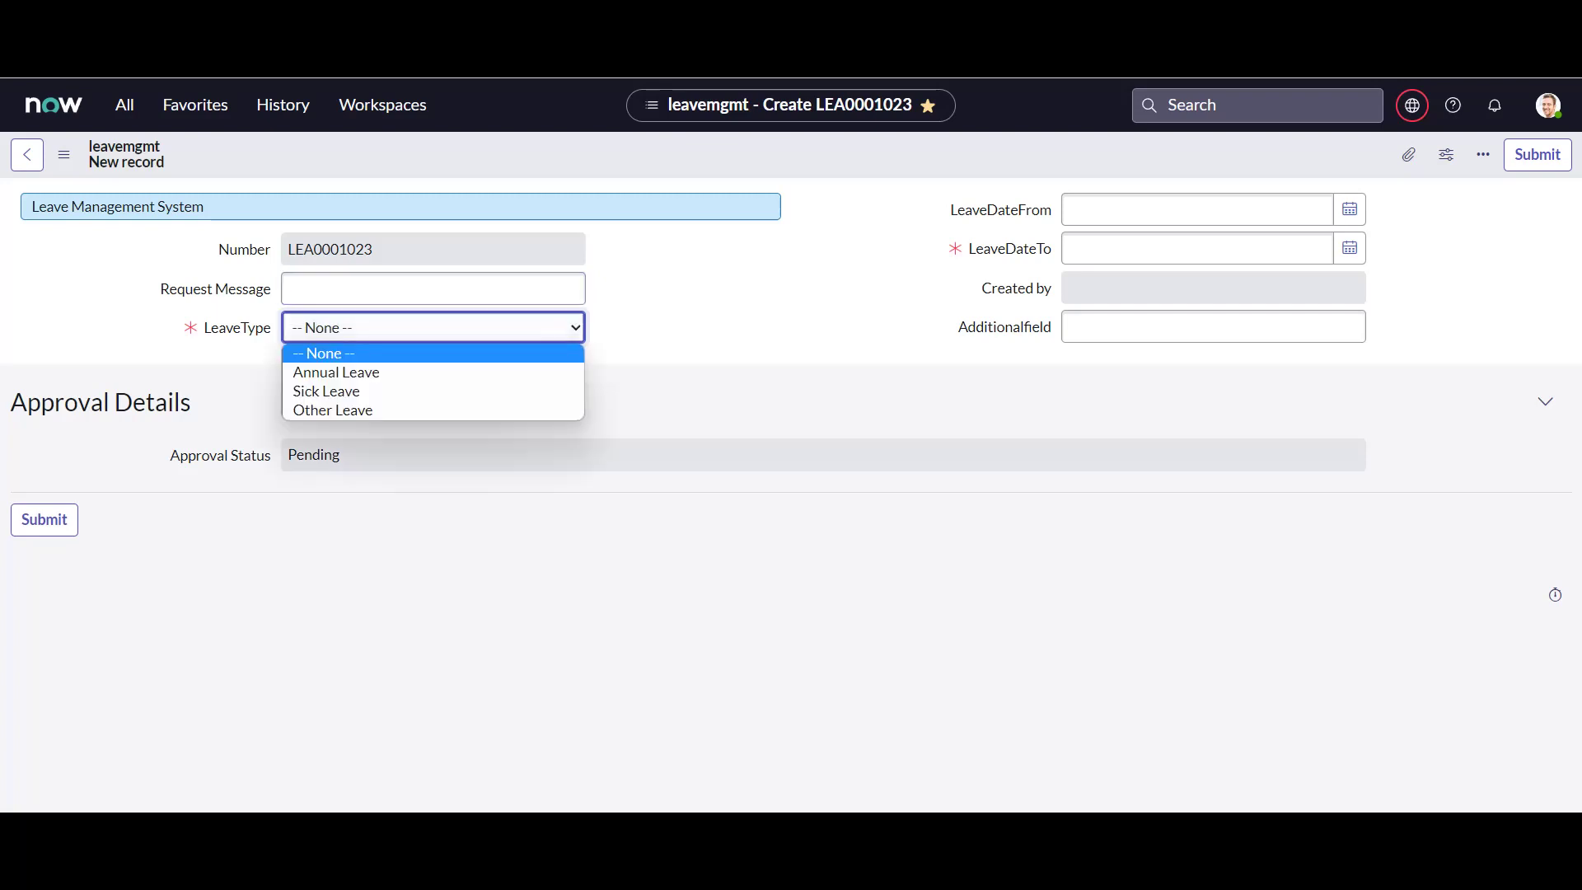
left_click(336, 373)
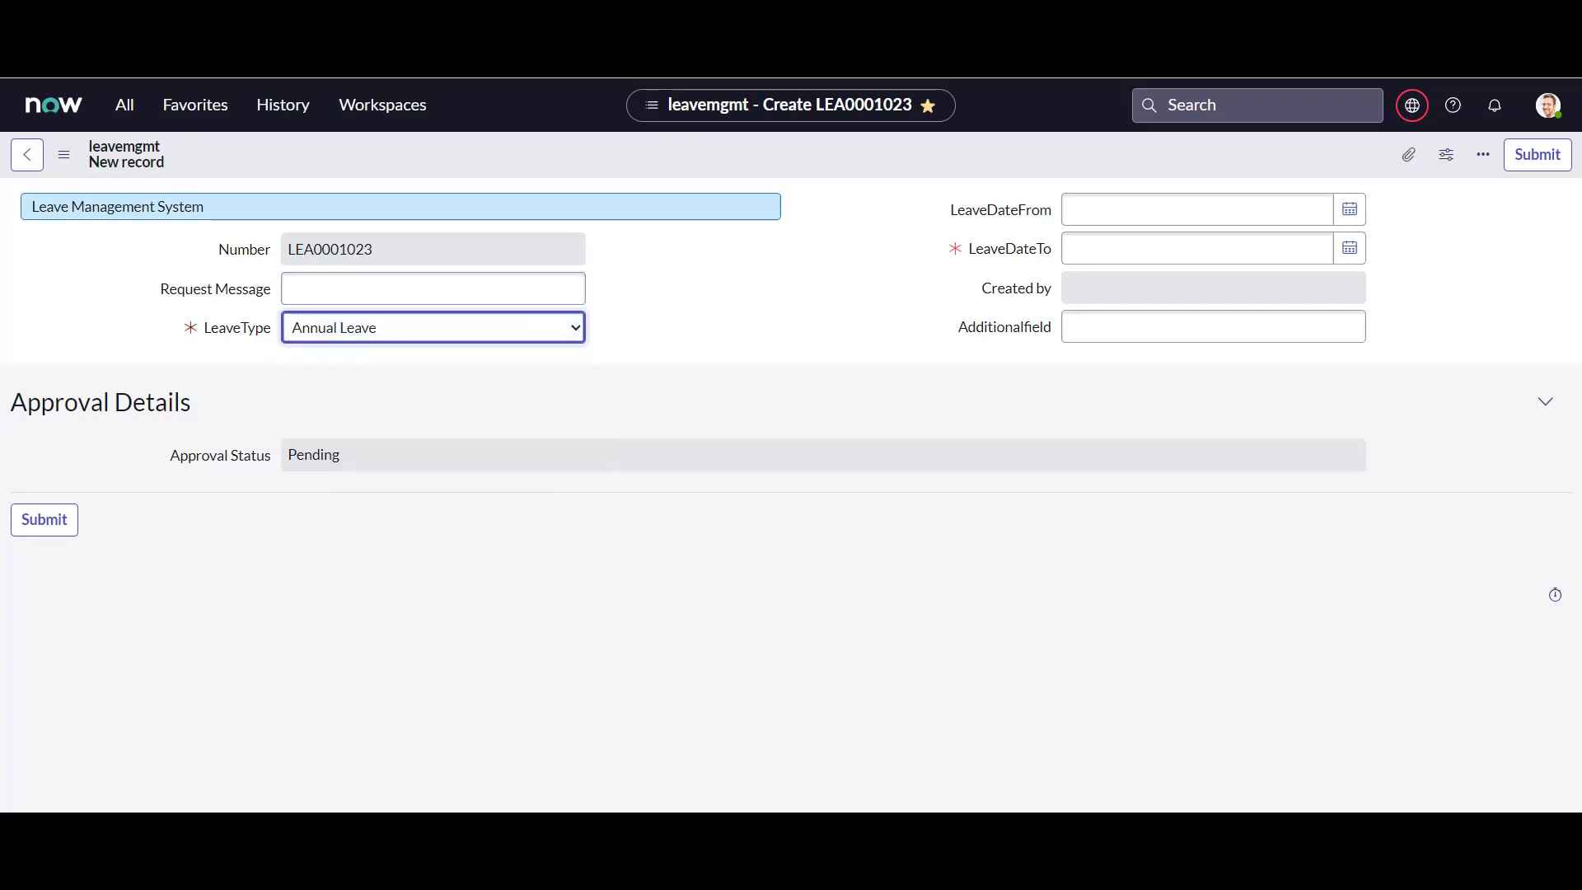
left_click(434, 328)
left_click(326, 391)
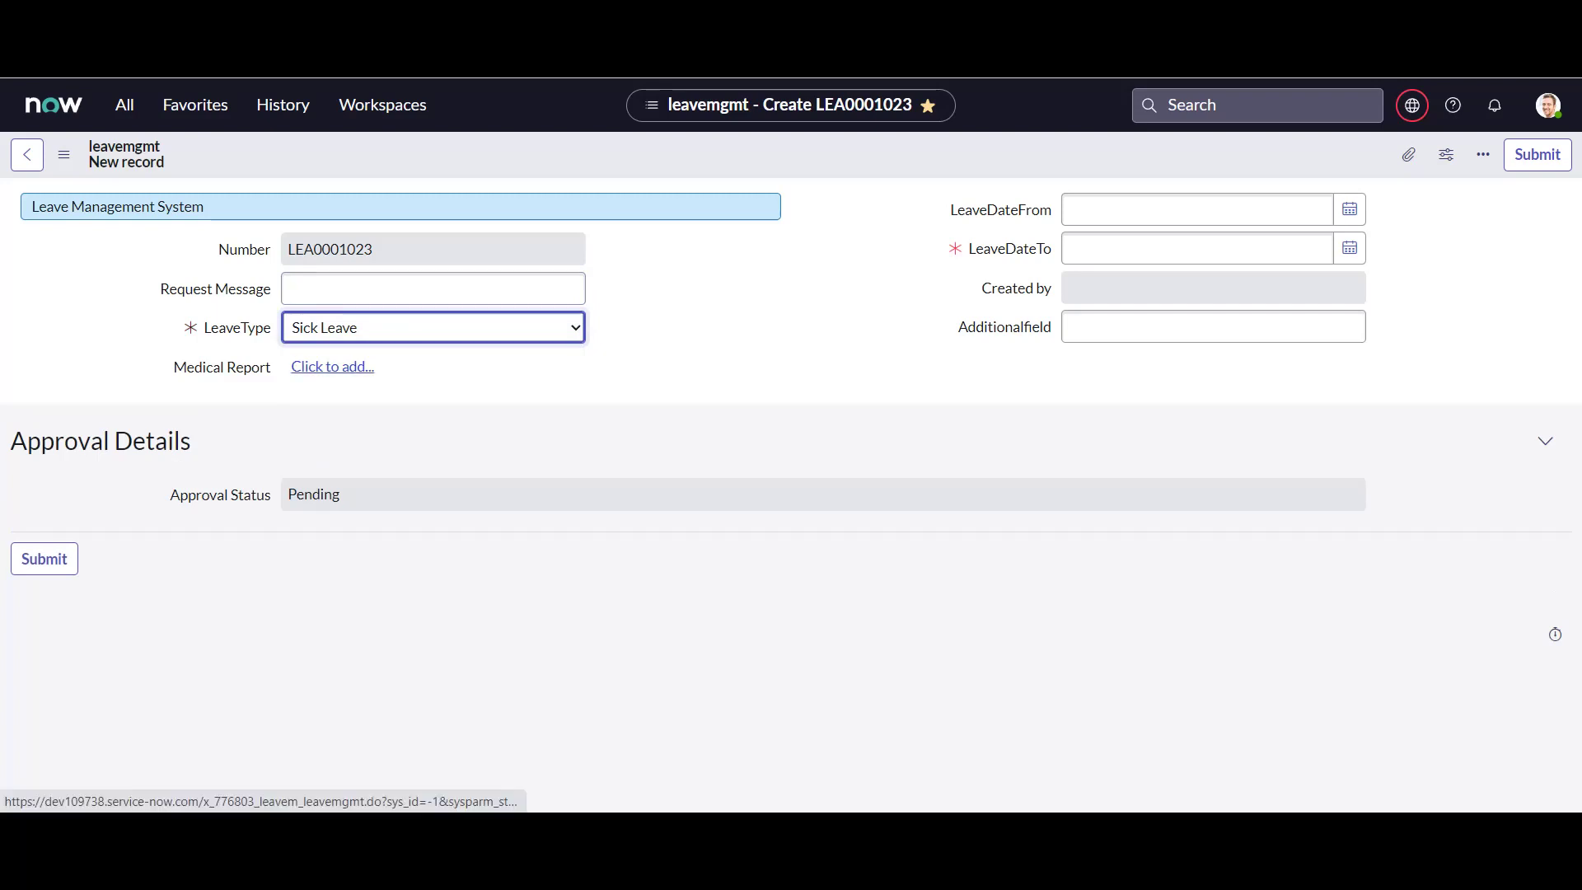
left_click(384, 328)
key("Down")
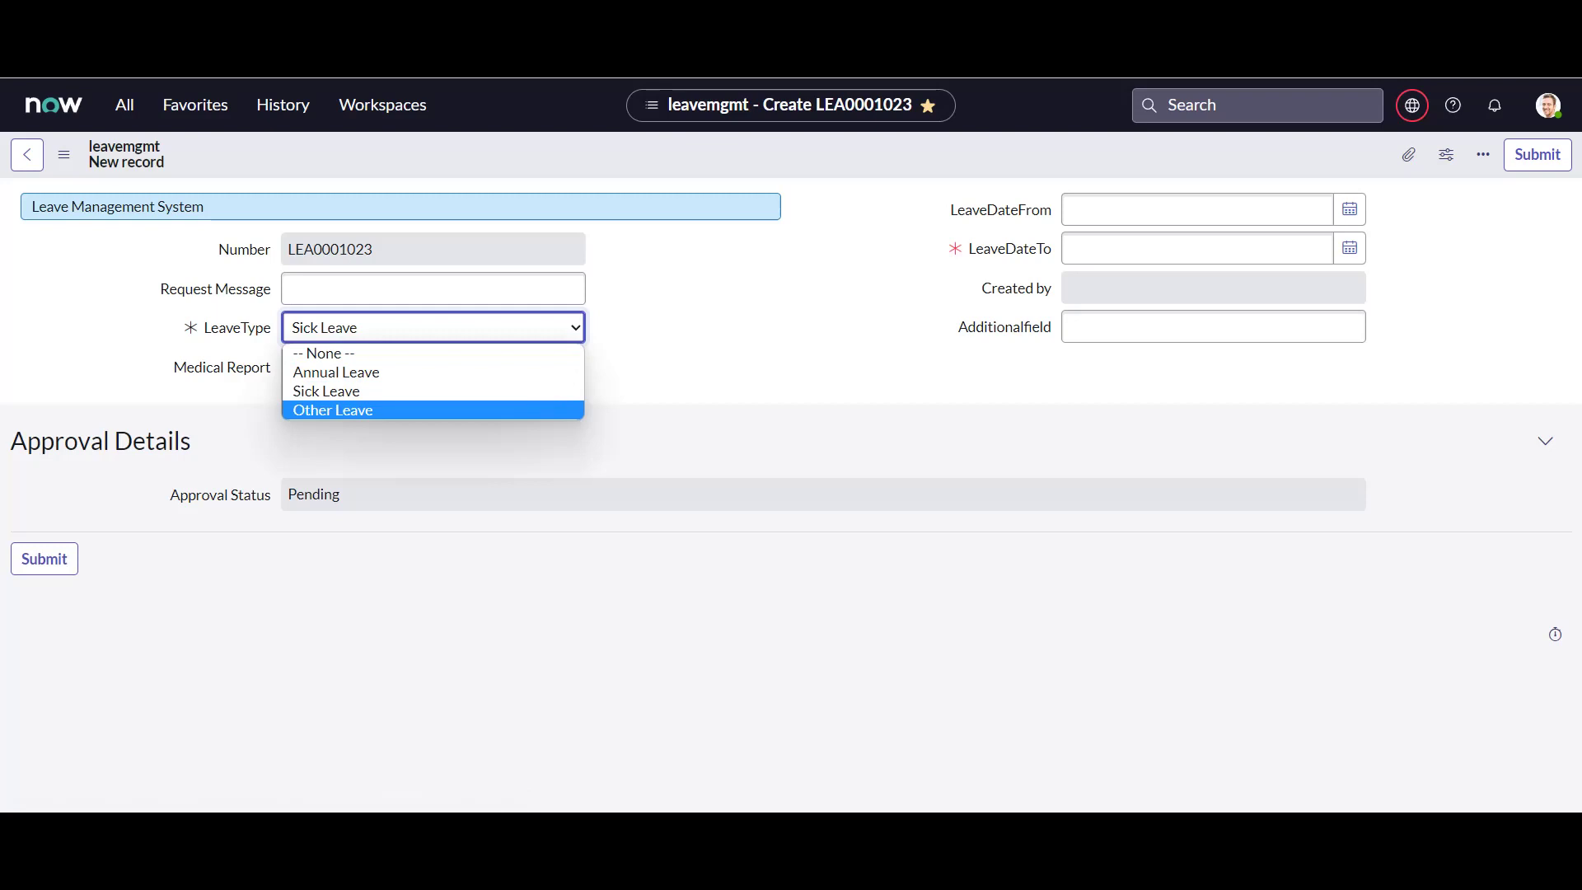
key("Return")
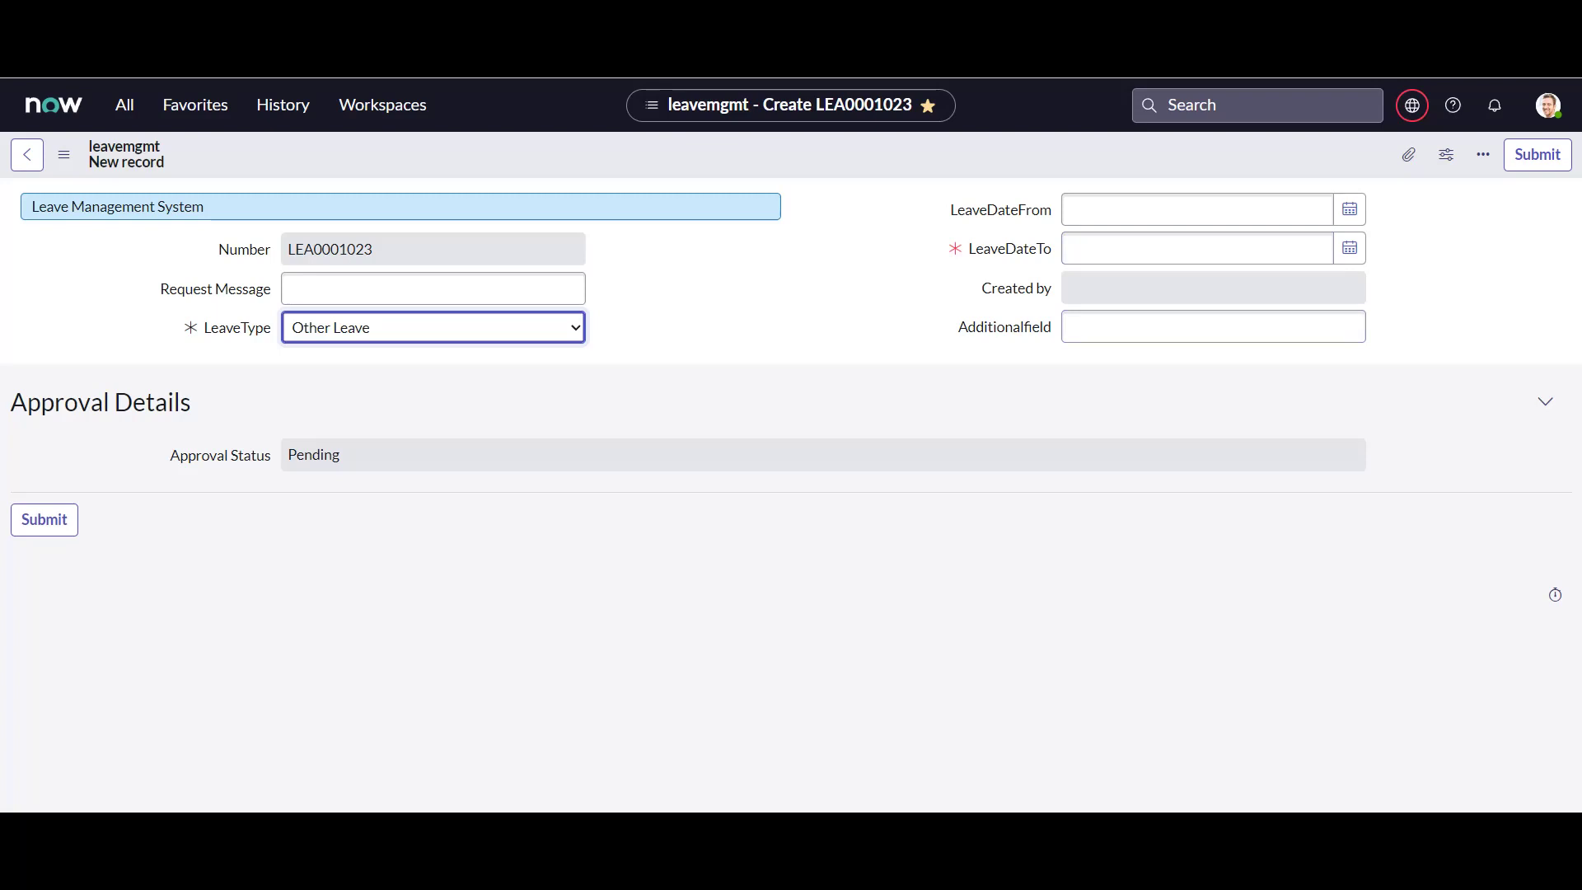
Open the leave form's UI policies configuration and reopen the EnableDisable Medical Report Field policy
right_click(446, 162)
mouse_move(519, 204)
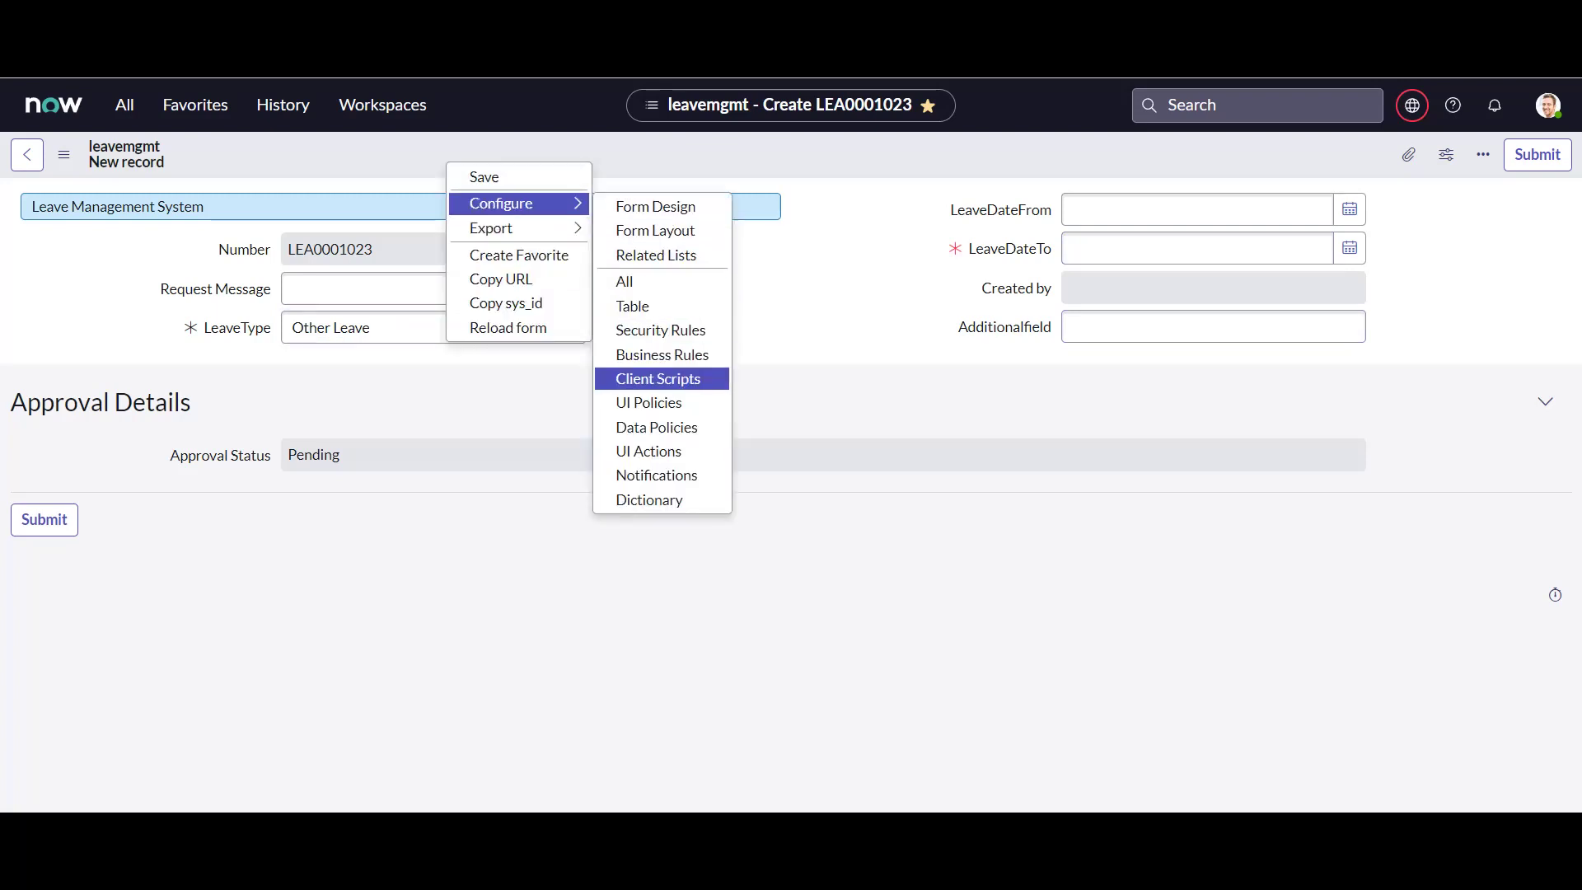
left_click(648, 402)
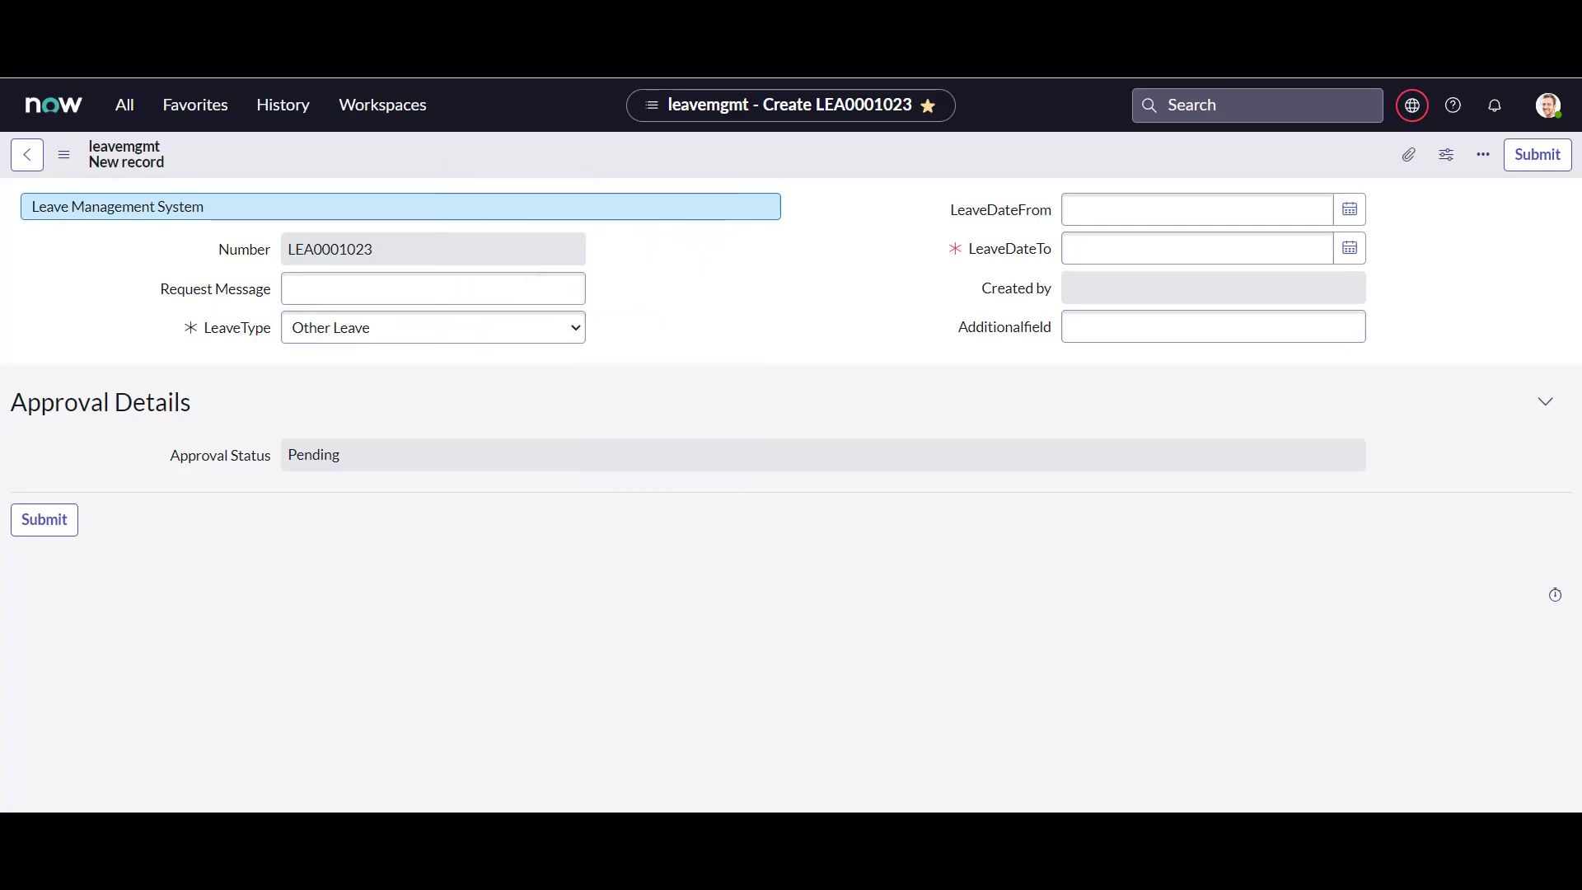
key("Return")
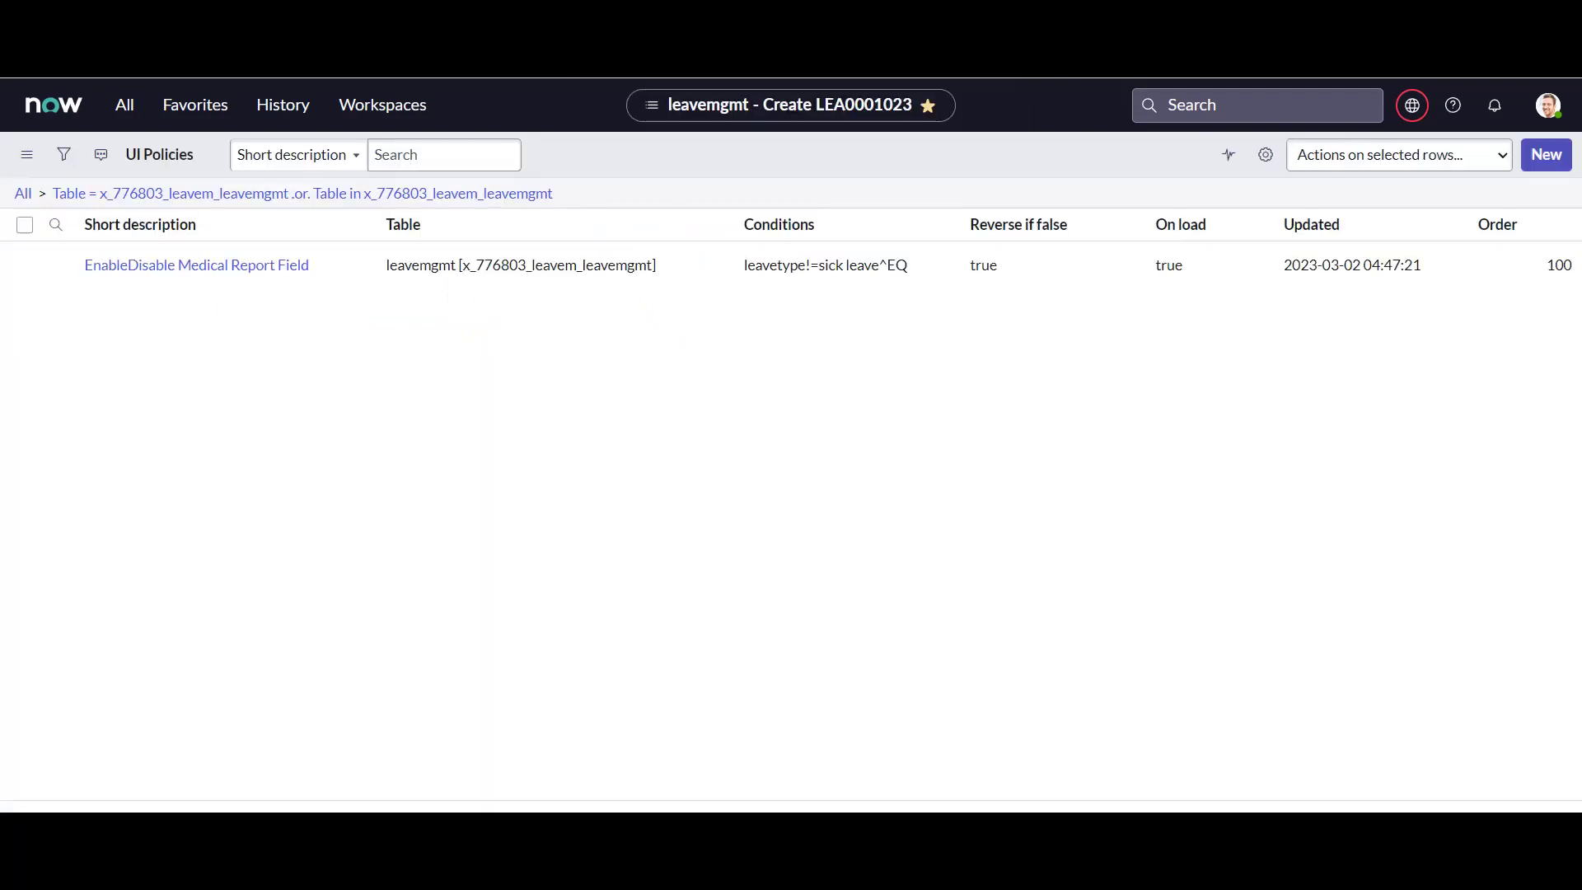
left_click(196, 266)
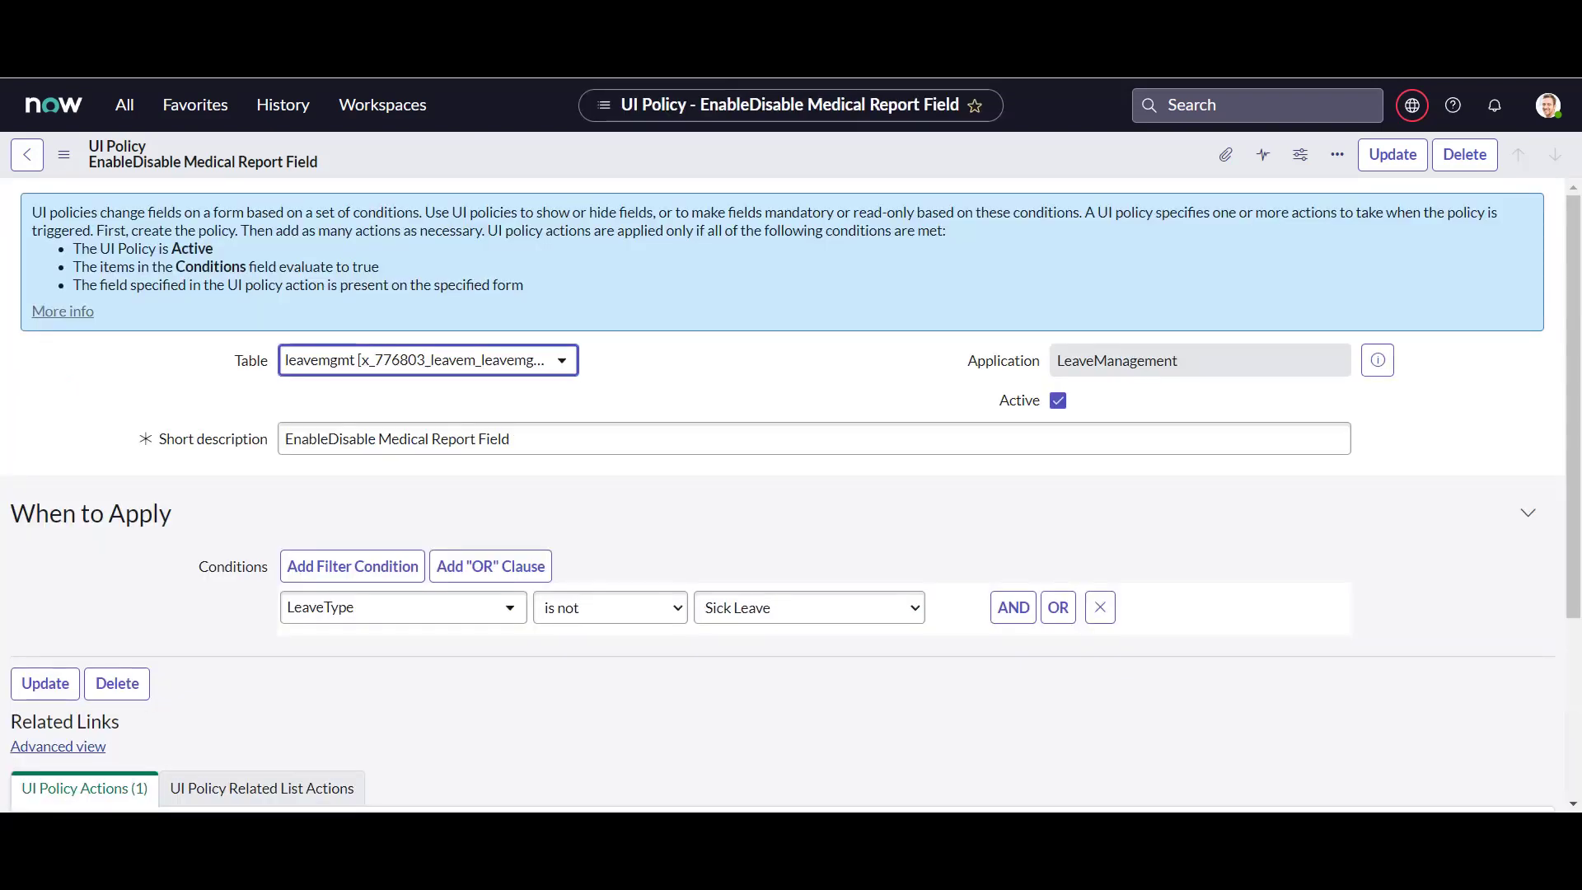
Review the policy's condition, open its u_file_attachment_2 action and inspect the Read only choices without changing them
scroll(573, 696, "down", 3)
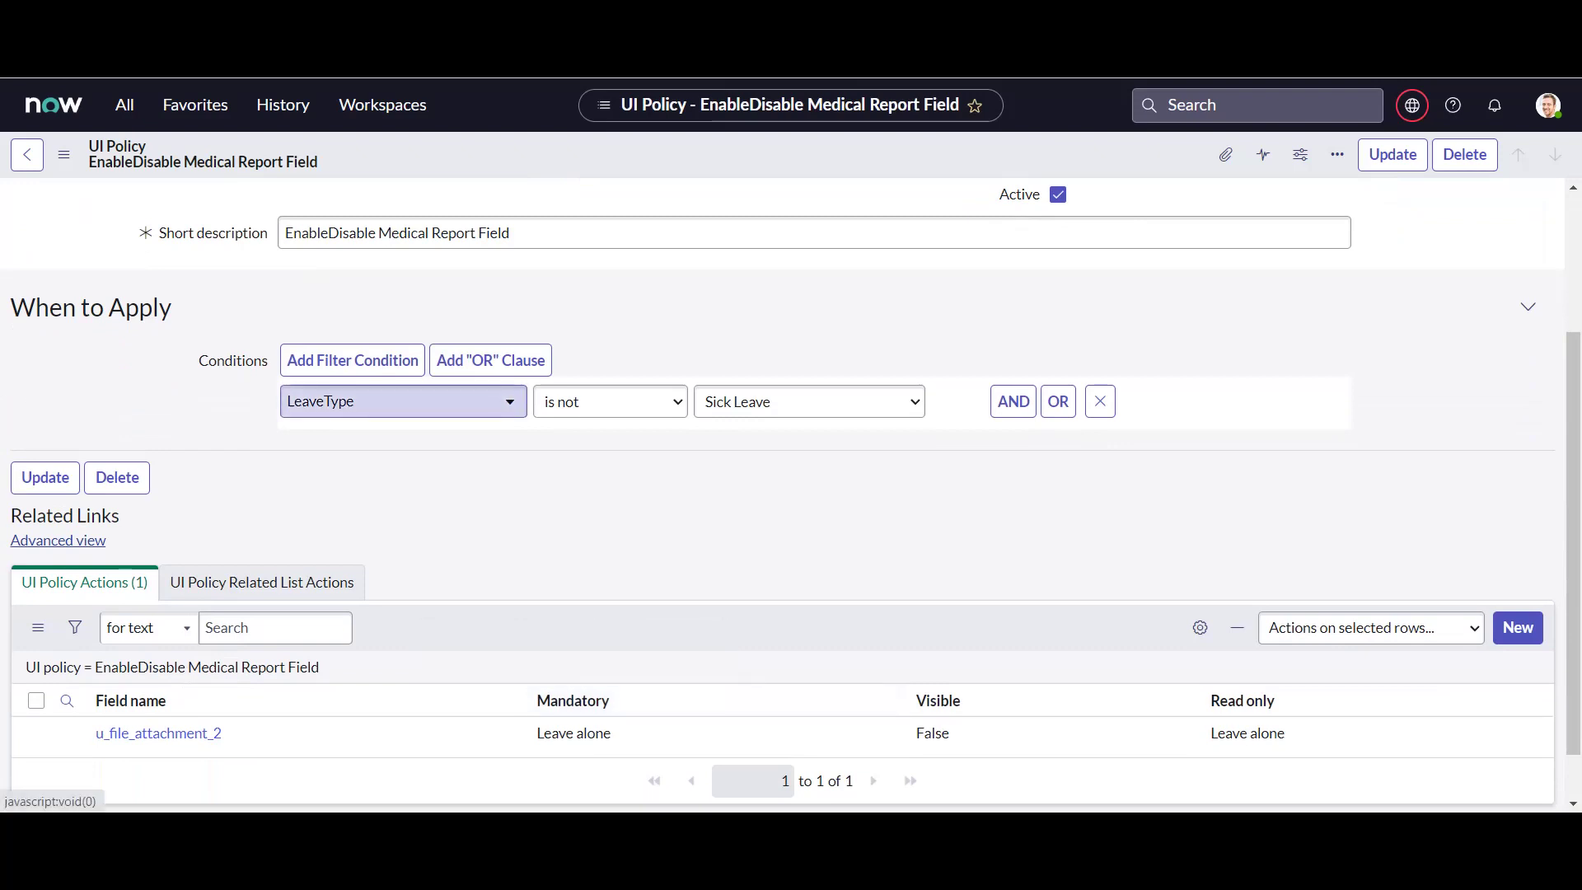
scroll(809, 495, "up", 1)
scroll(609, 505, "down", 2)
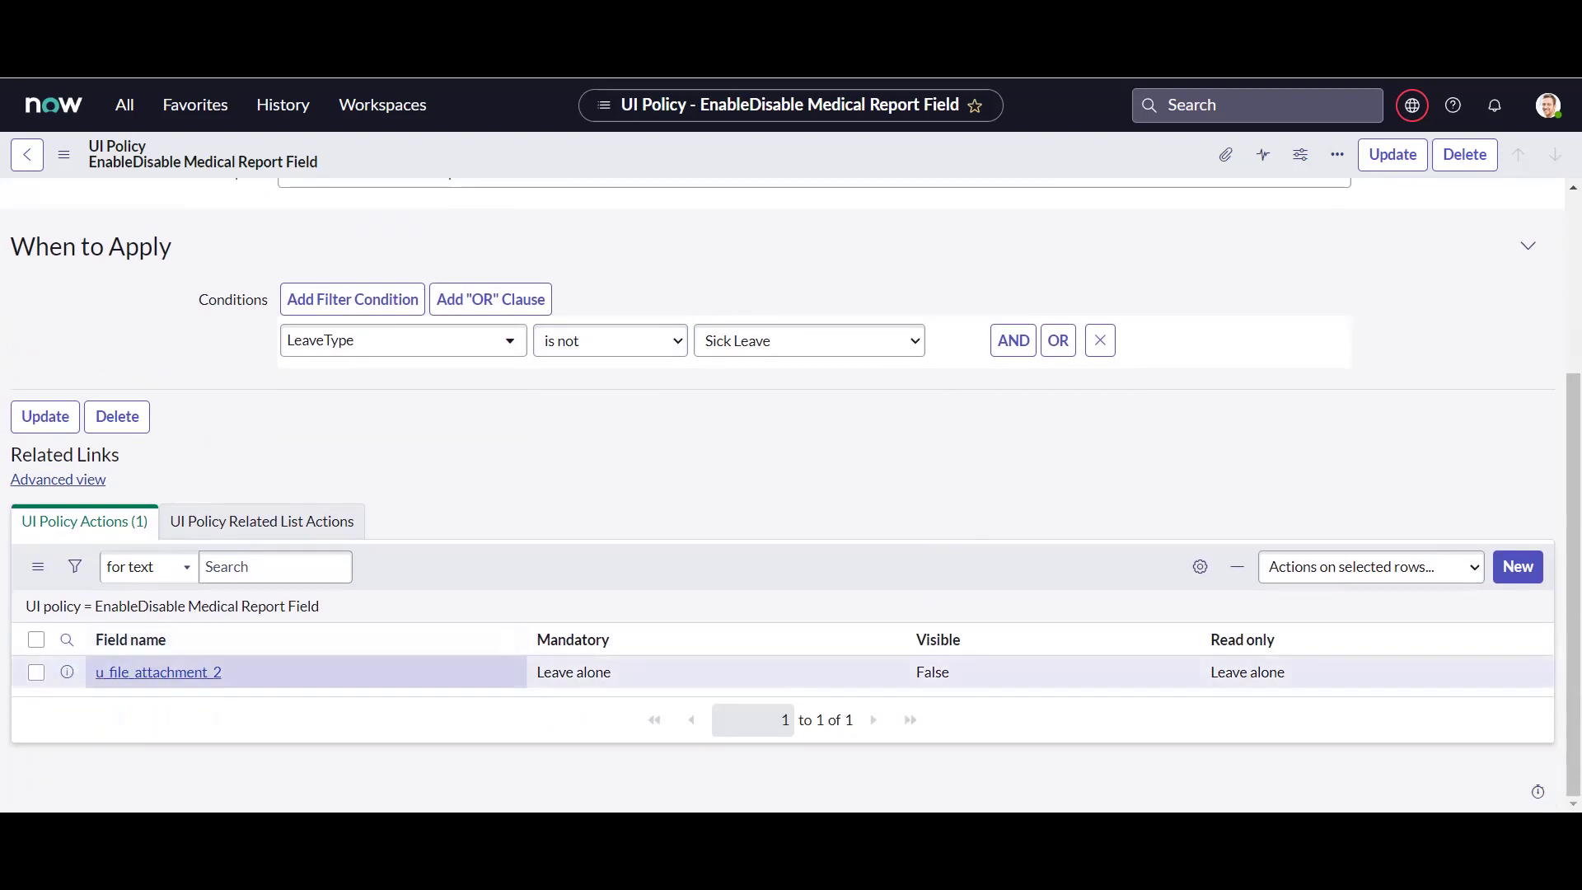
left_click(158, 673)
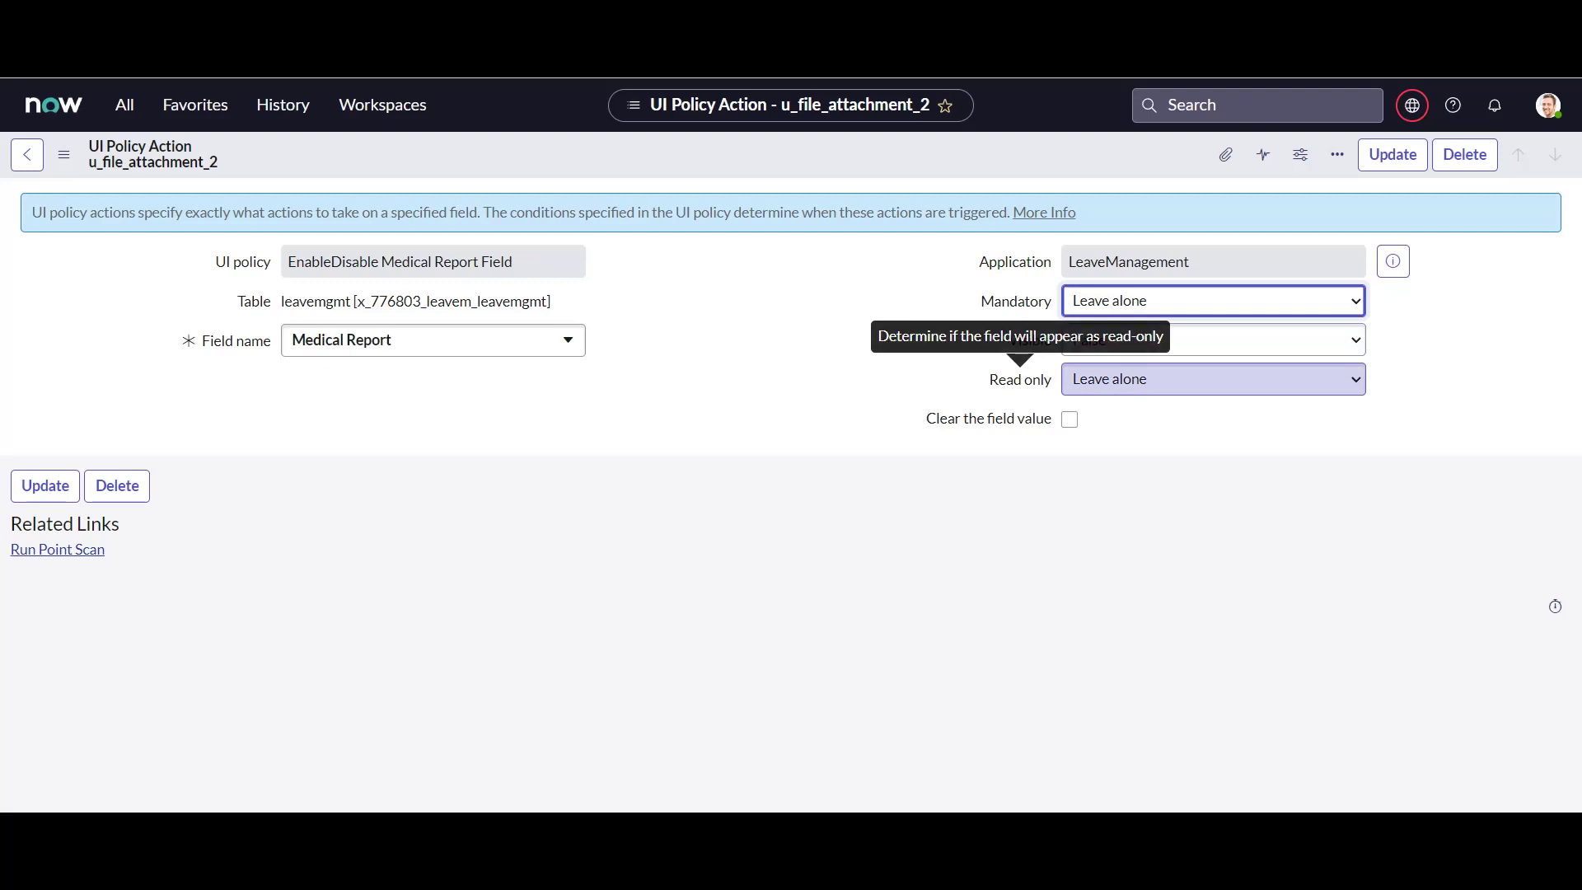
left_click(1211, 379)
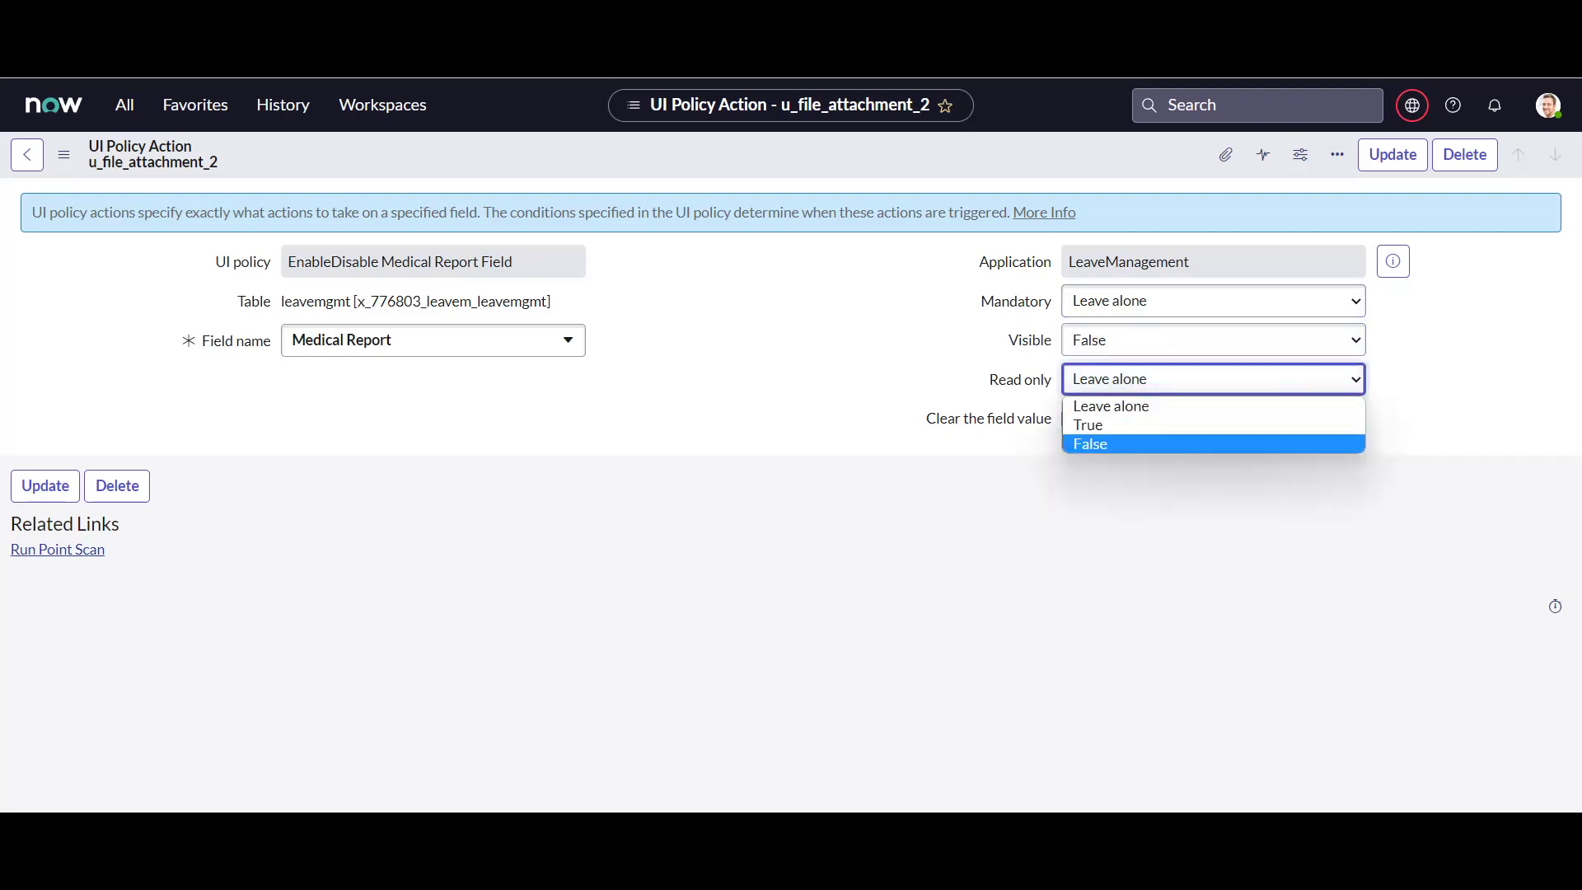
left_click(1019, 380)
left_click(931, 380)
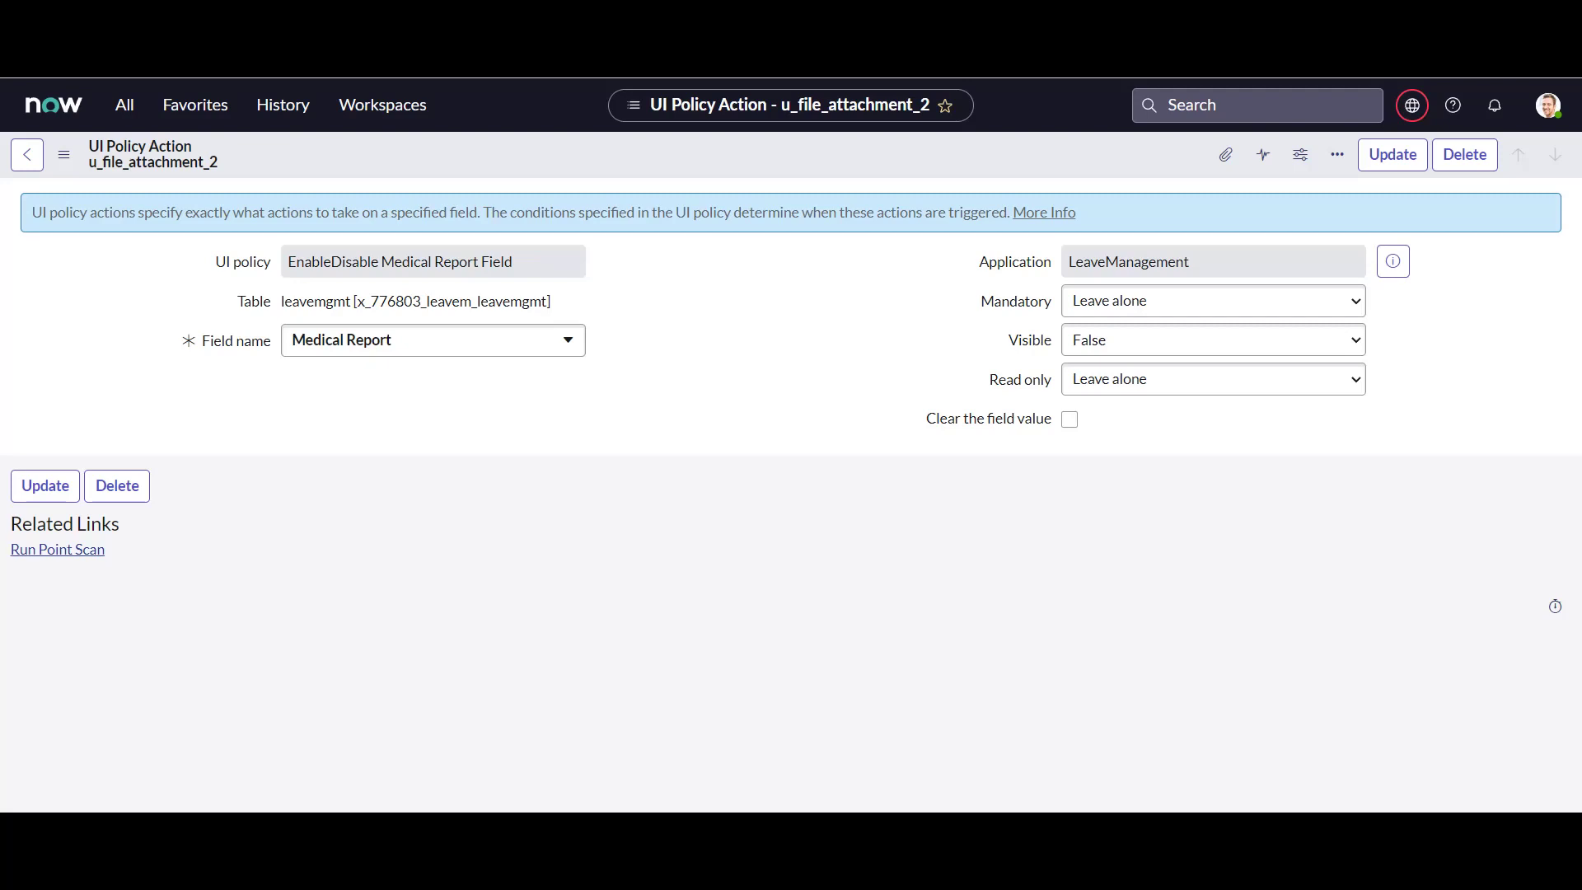
Return to the UI policy record and open the LMS - New Leave Request favorite again
left_click(27, 155)
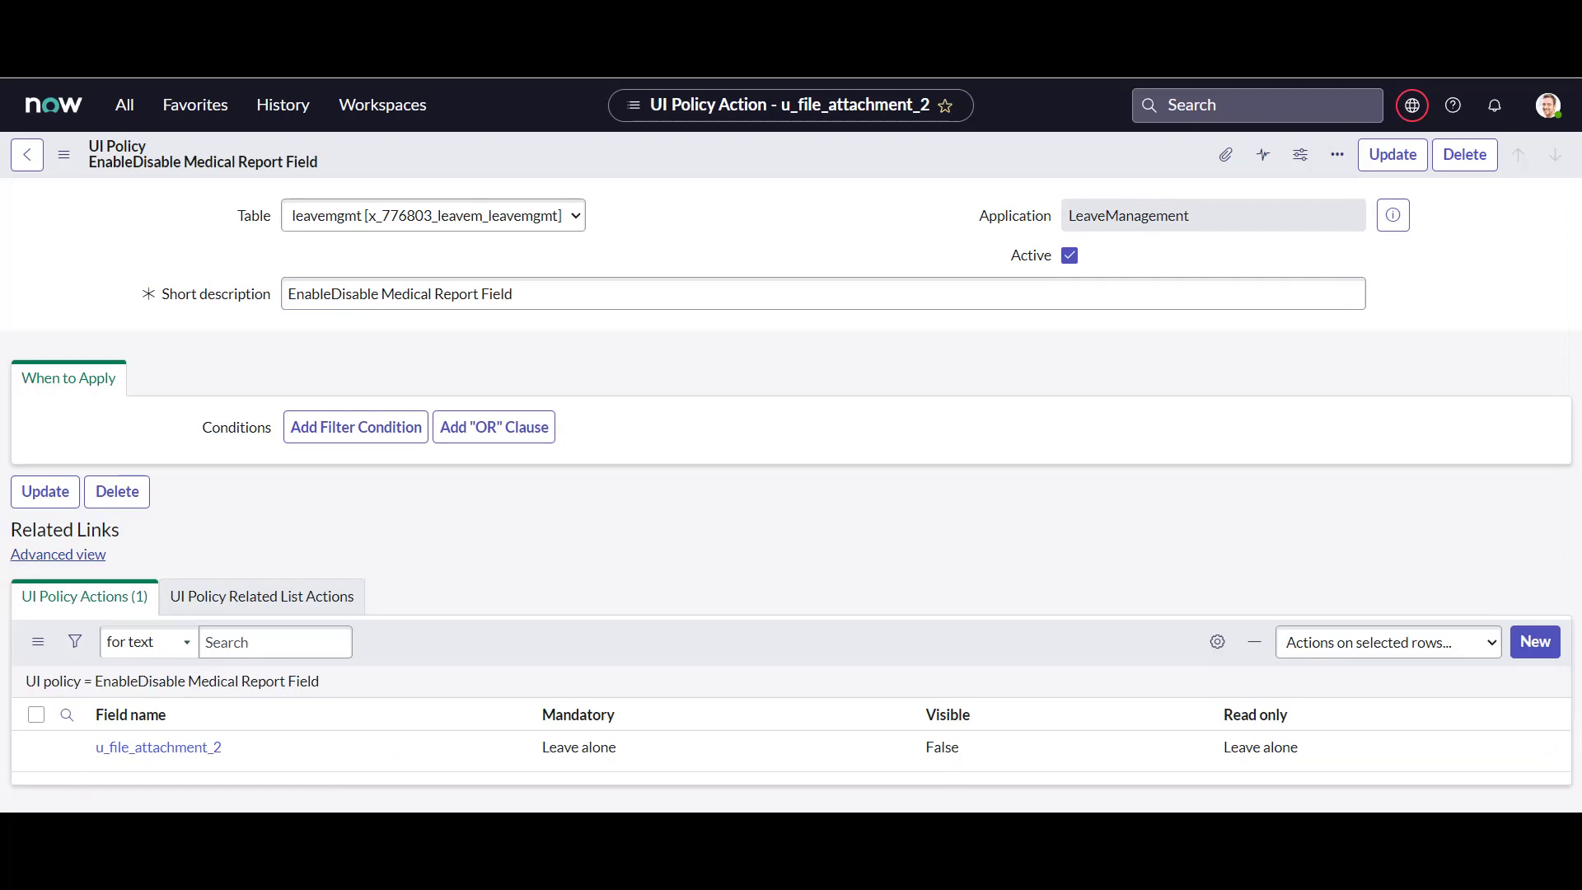
left_click(125, 104)
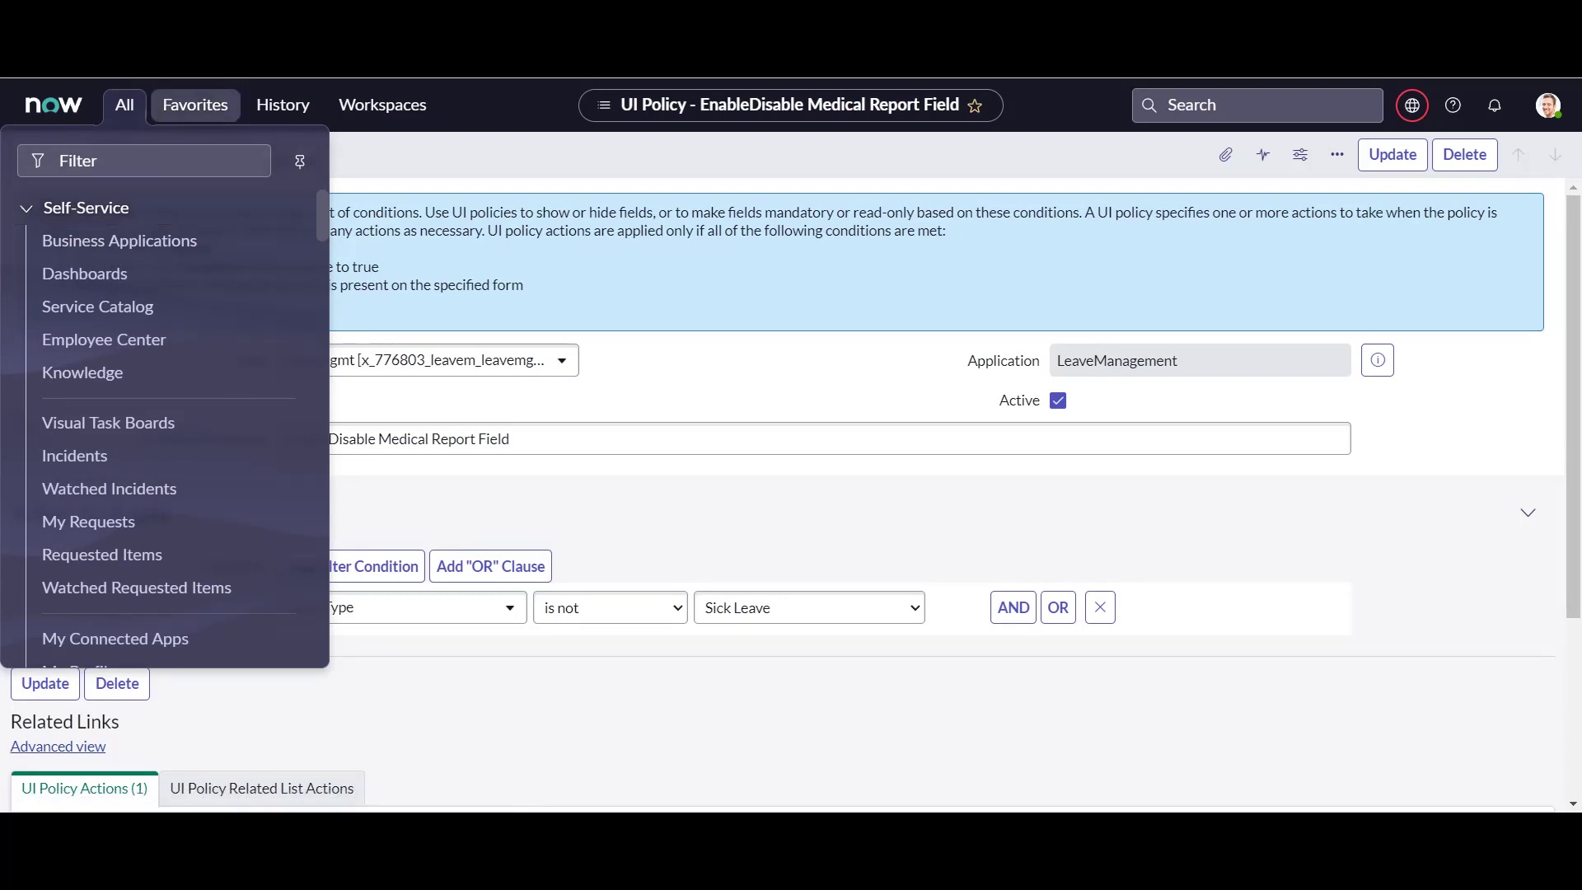
left_click(195, 104)
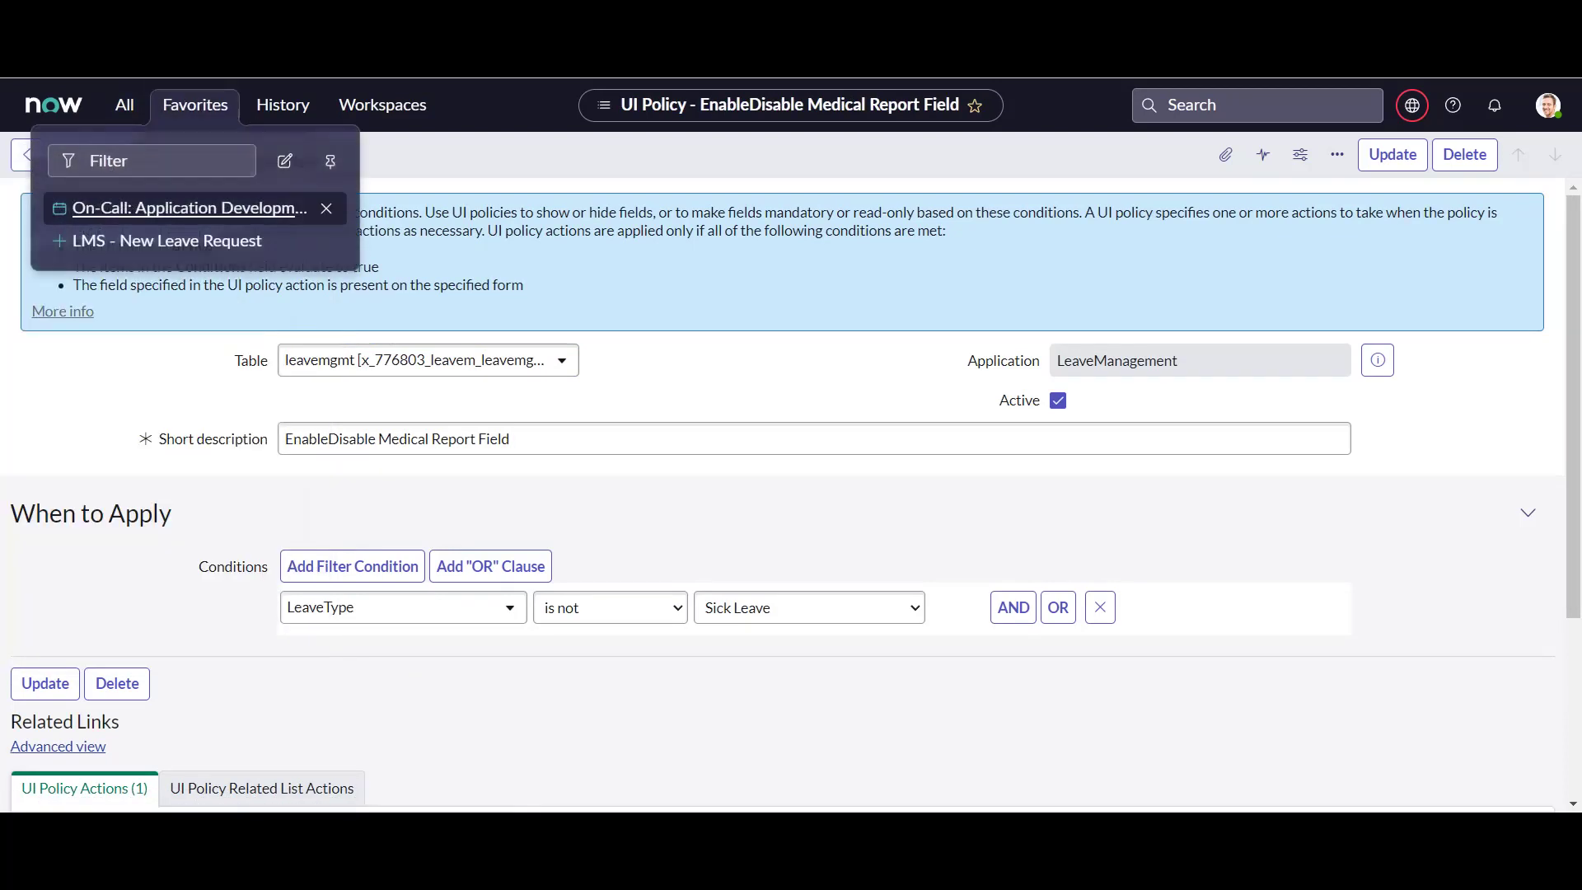
left_click(178, 240)
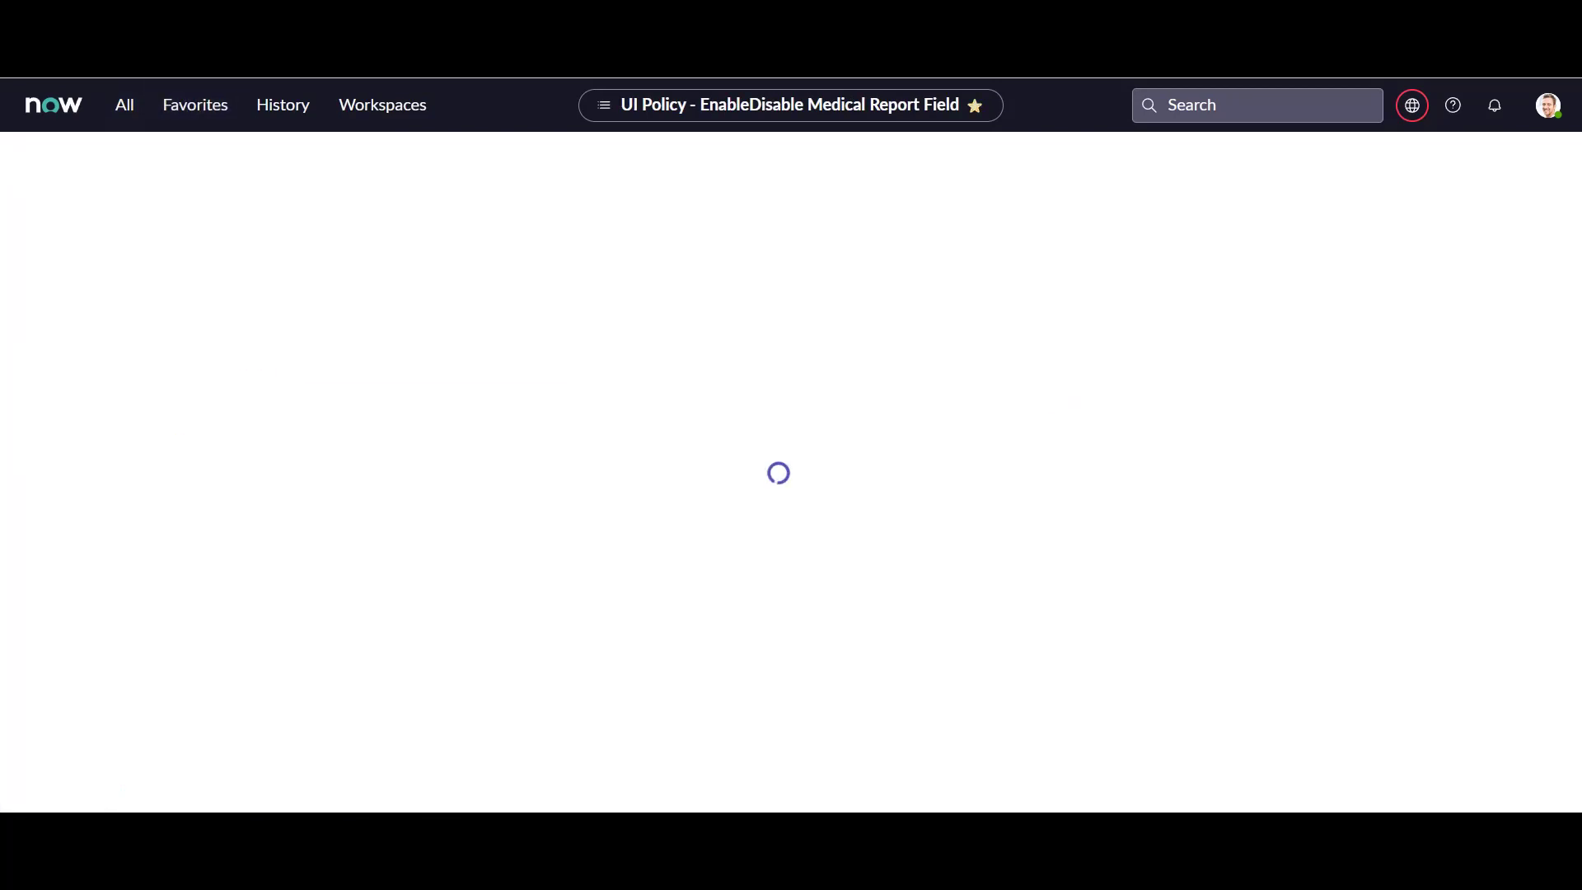